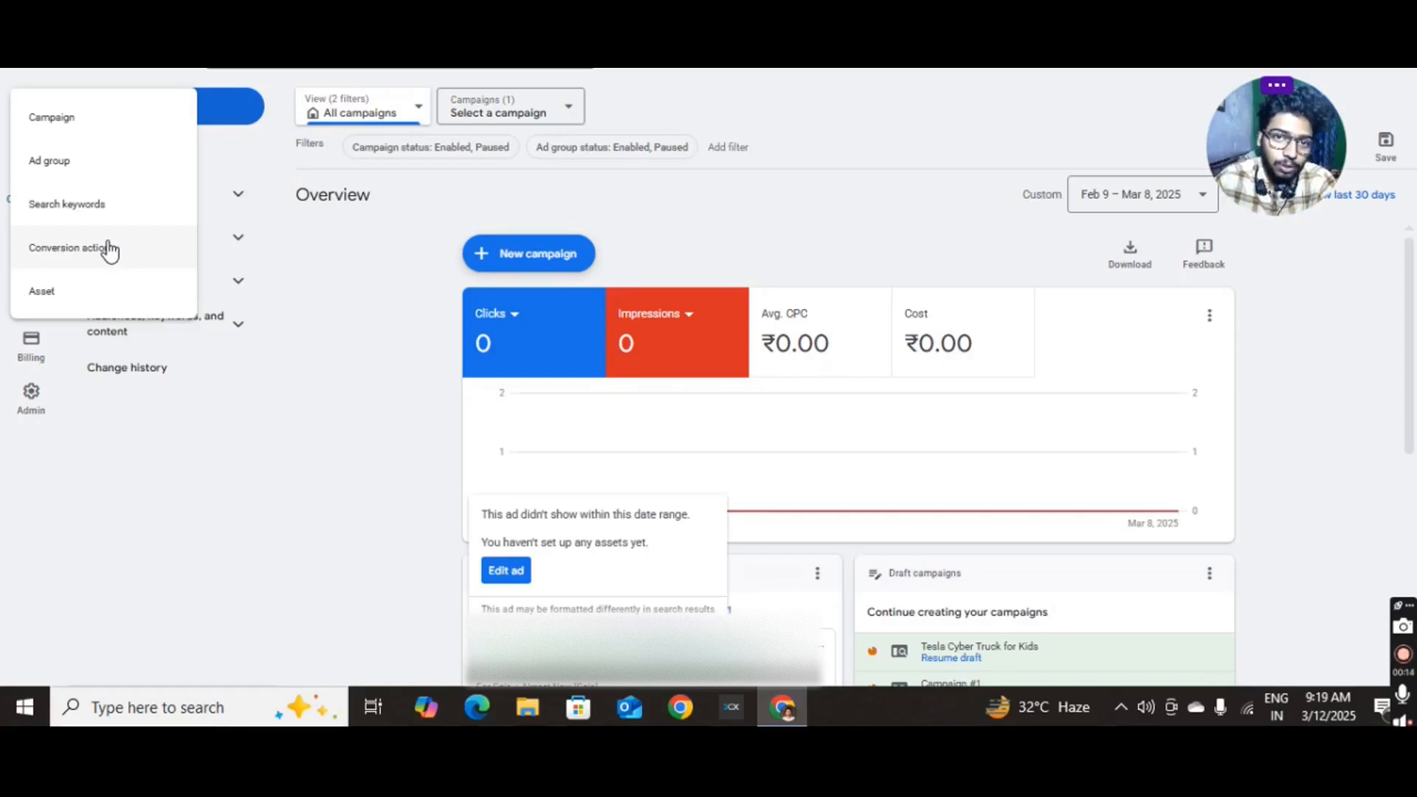
# Start a new campaign with the Leads objective and continue with the default Purchases conversion goal
pyautogui.click(104, 136)
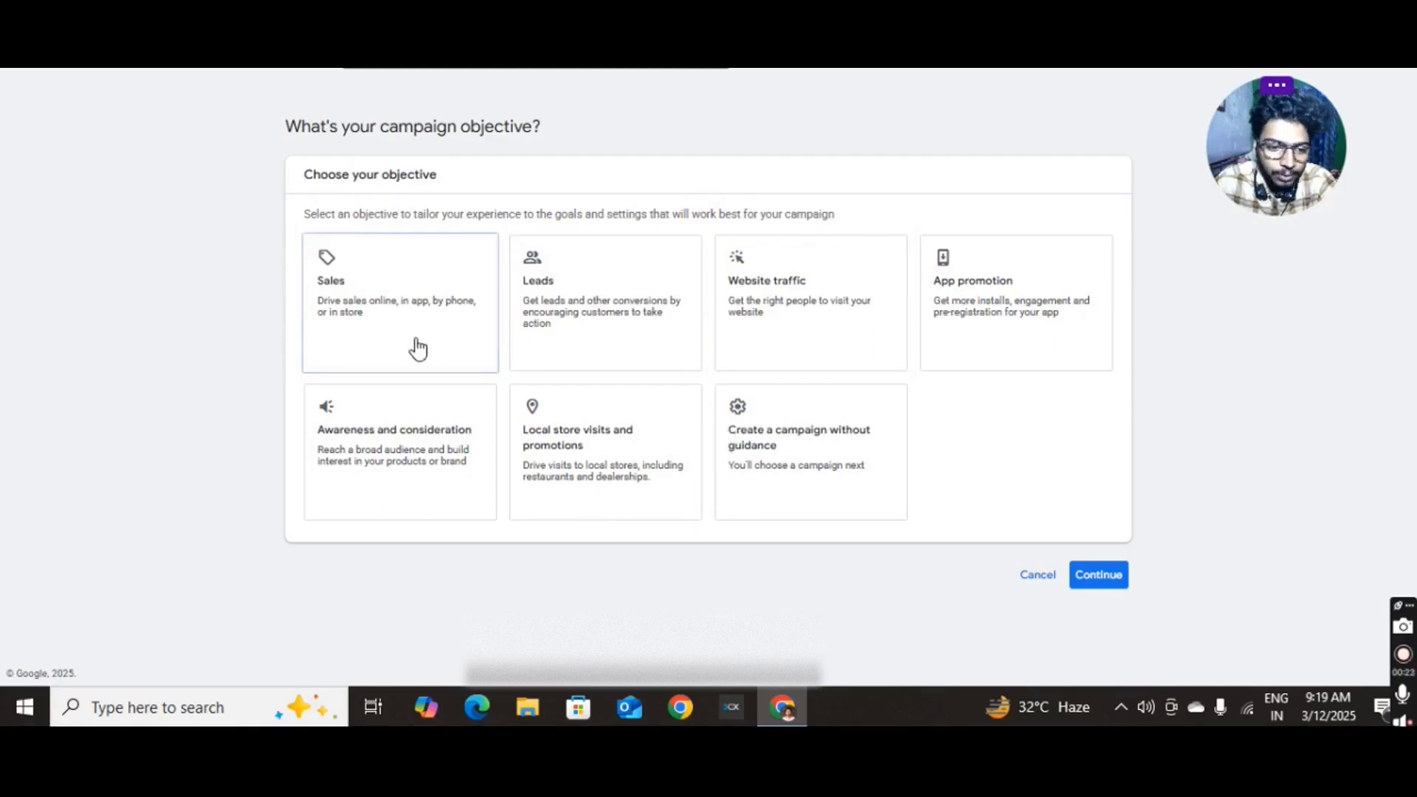
pyautogui.click(615, 323)
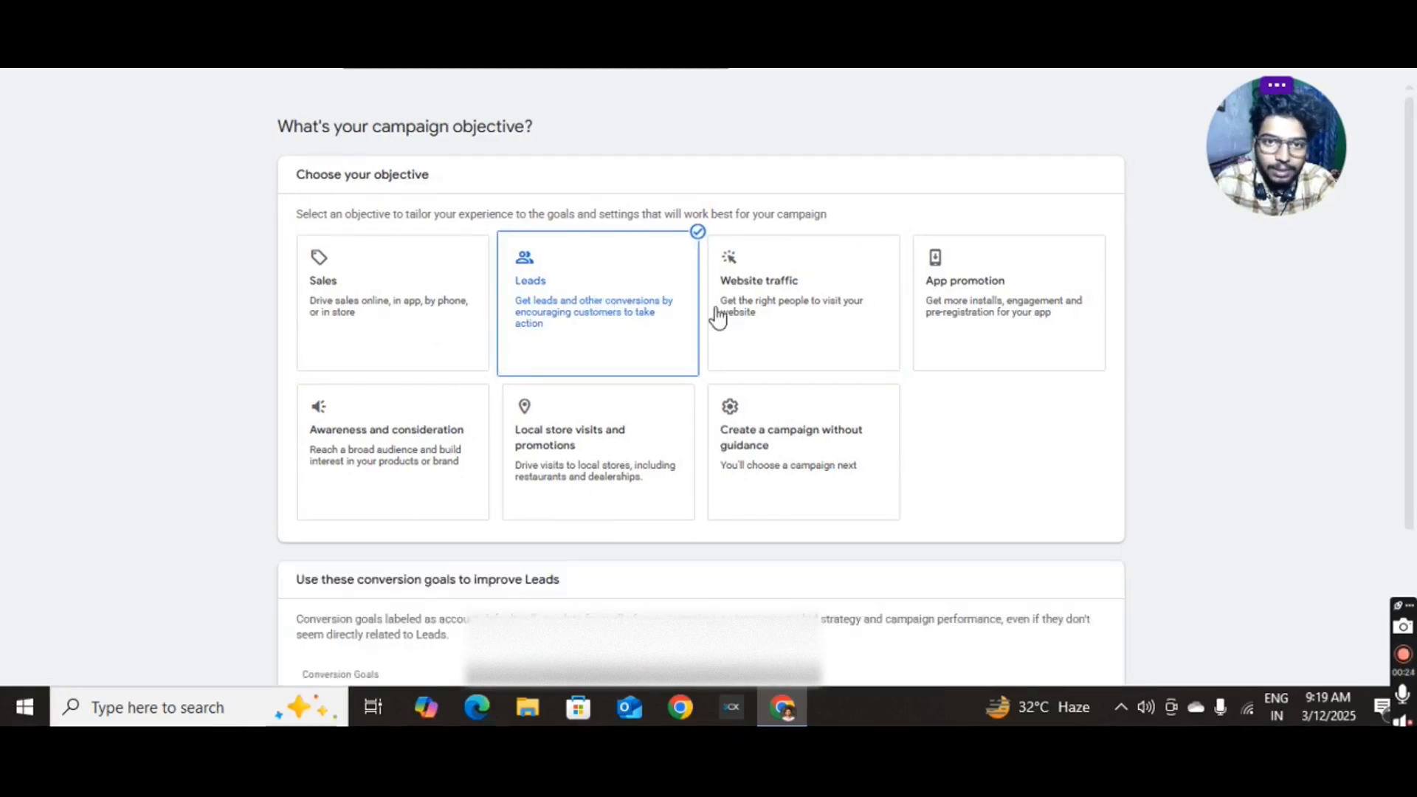
pyautogui.scroll(-3, 718, 316)
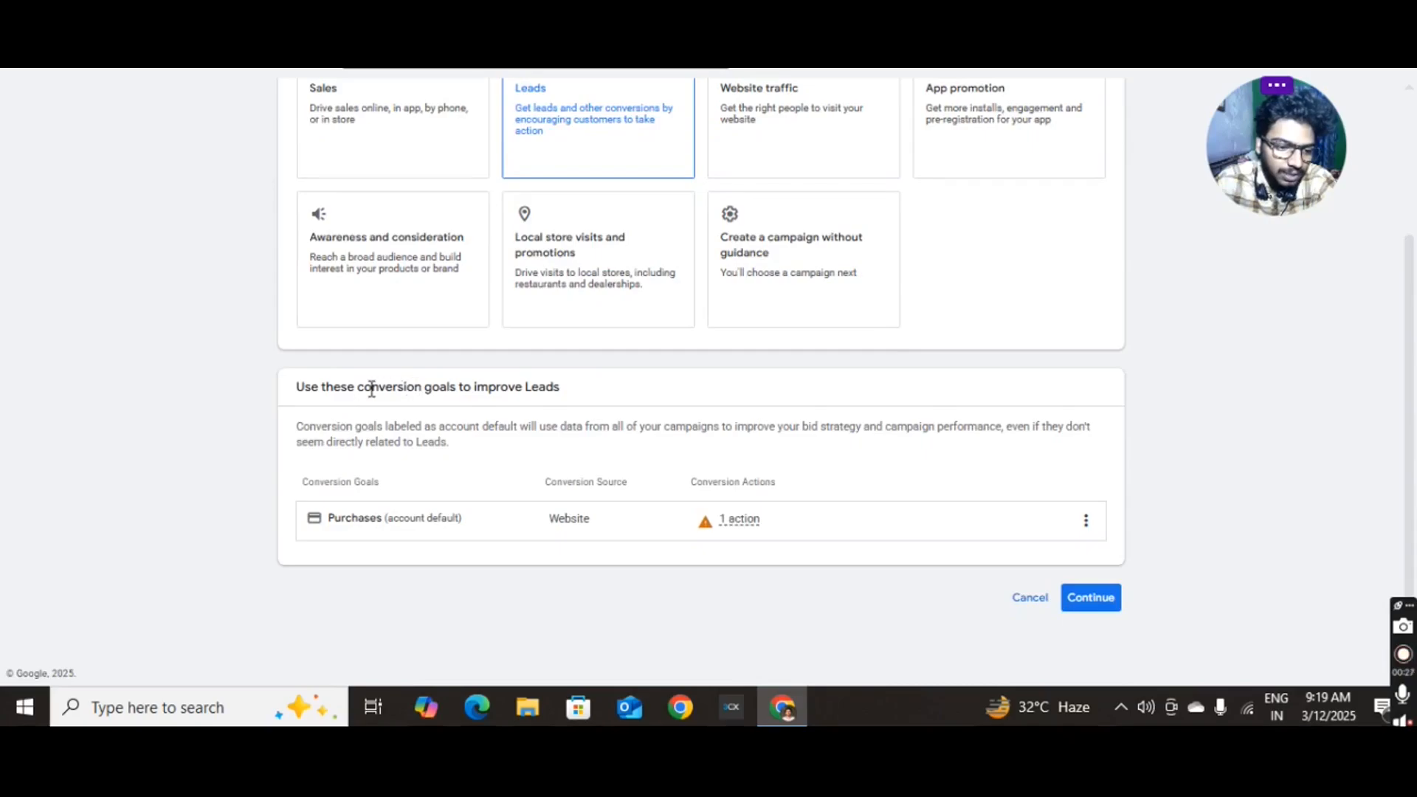
pyautogui.moveTo(364, 389); pyautogui.dragTo(449, 389)
pyautogui.click(449, 389)
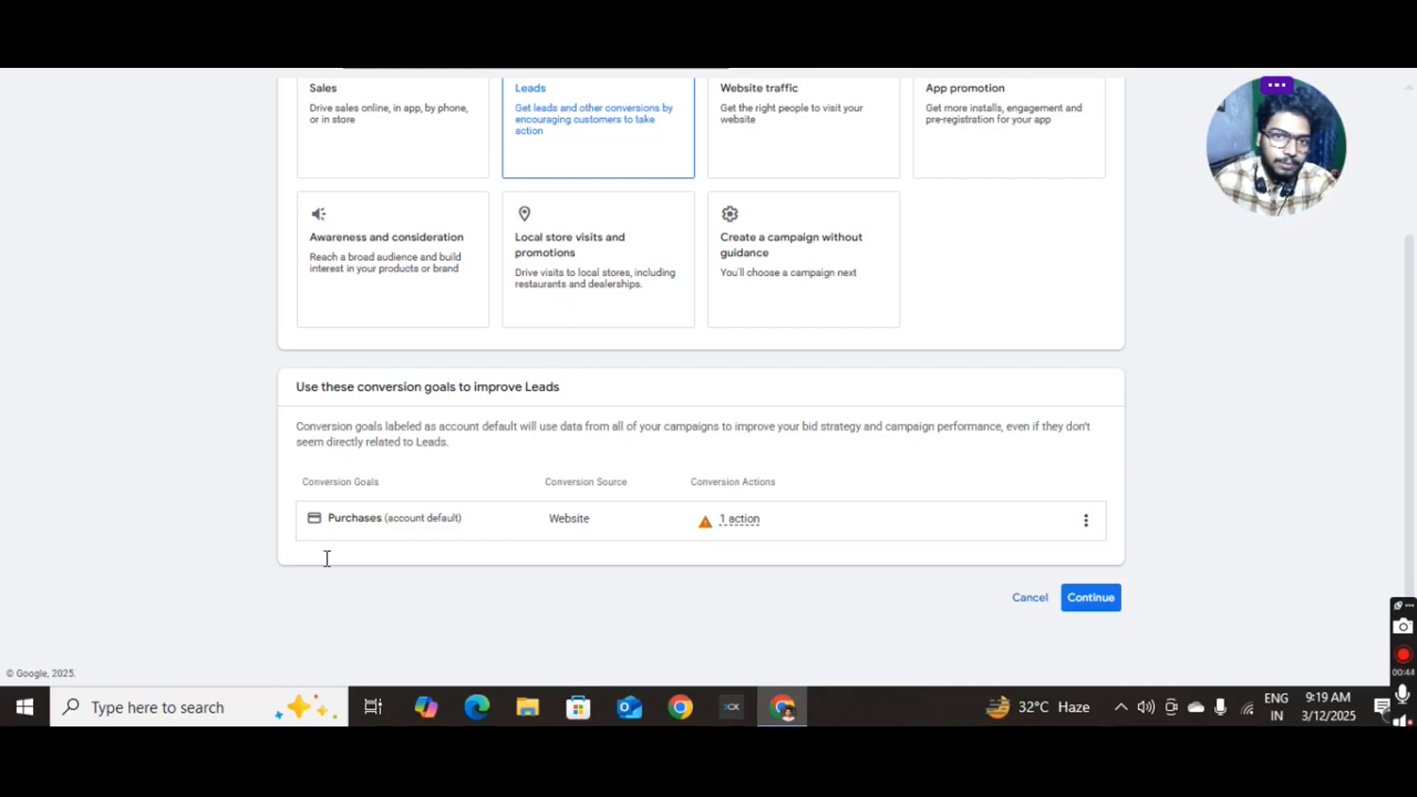
pyautogui.scroll(3, 538, 453)
pyautogui.scroll(-3, 556, 448)
pyautogui.scroll(3, 564, 457)
pyautogui.scroll(-3, 605, 461)
pyautogui.scroll(3, 594, 364)
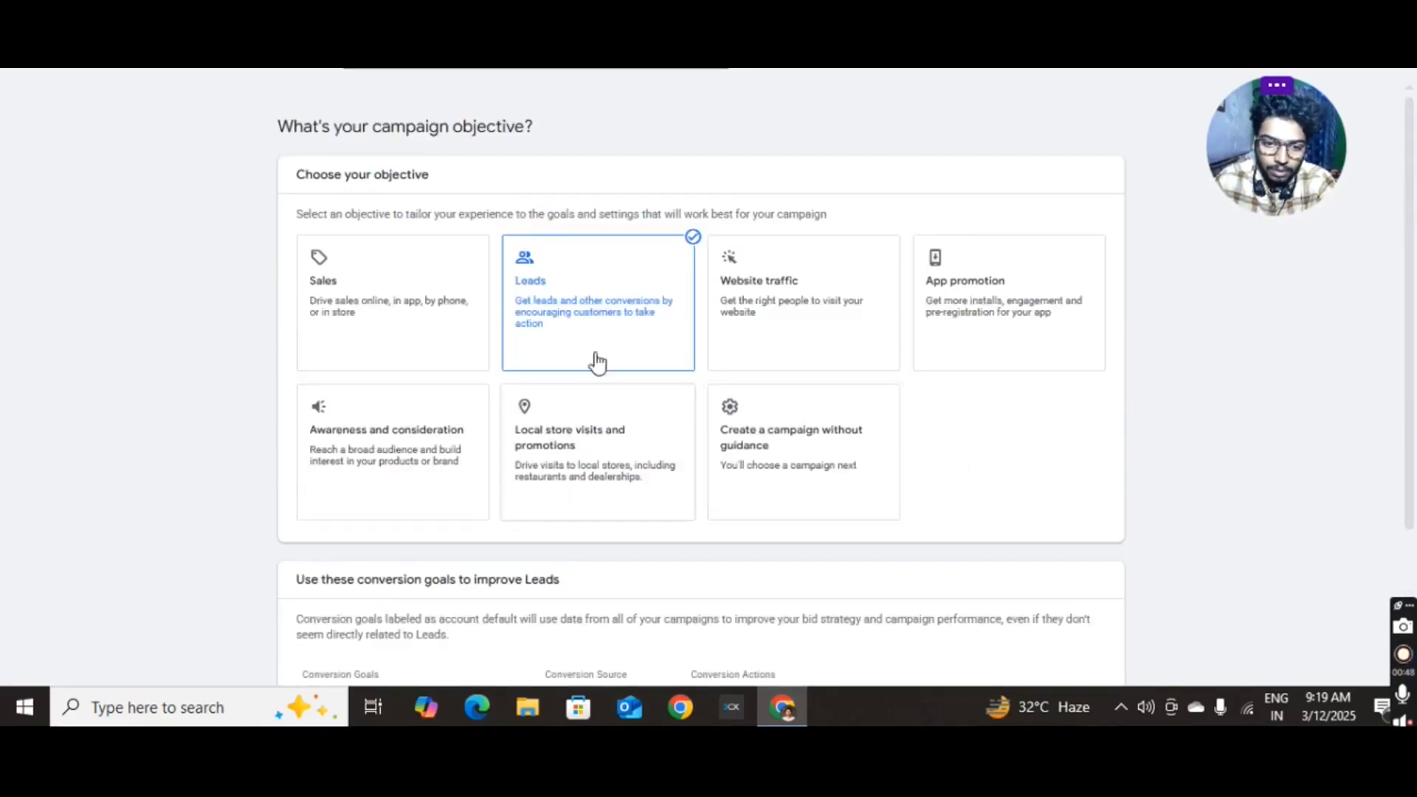
pyautogui.scroll(-3, 785, 430)
pyautogui.click(1081, 603)
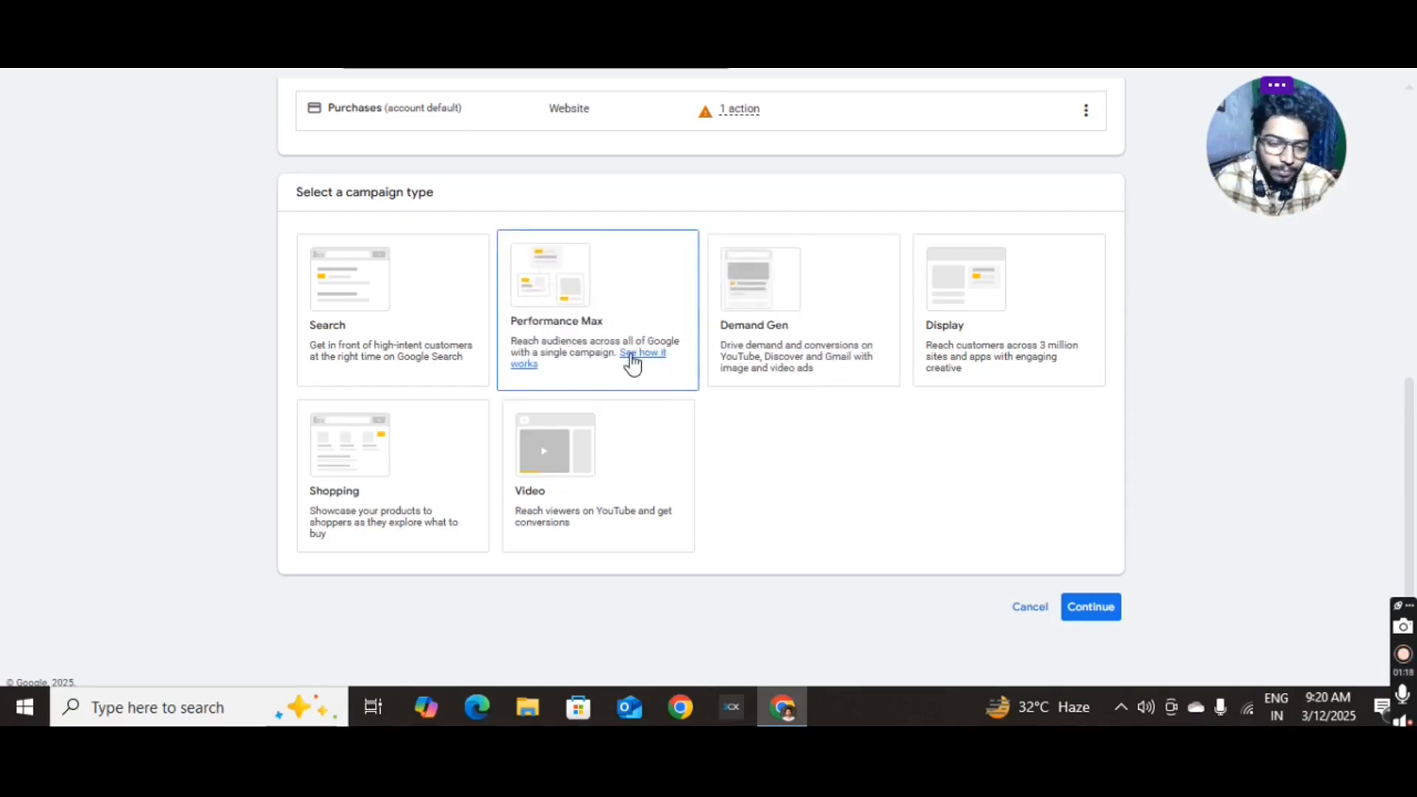
# Select Search as the campaign type and choose lead form submissions as the way to reach the goal
pyautogui.click(827, 343)
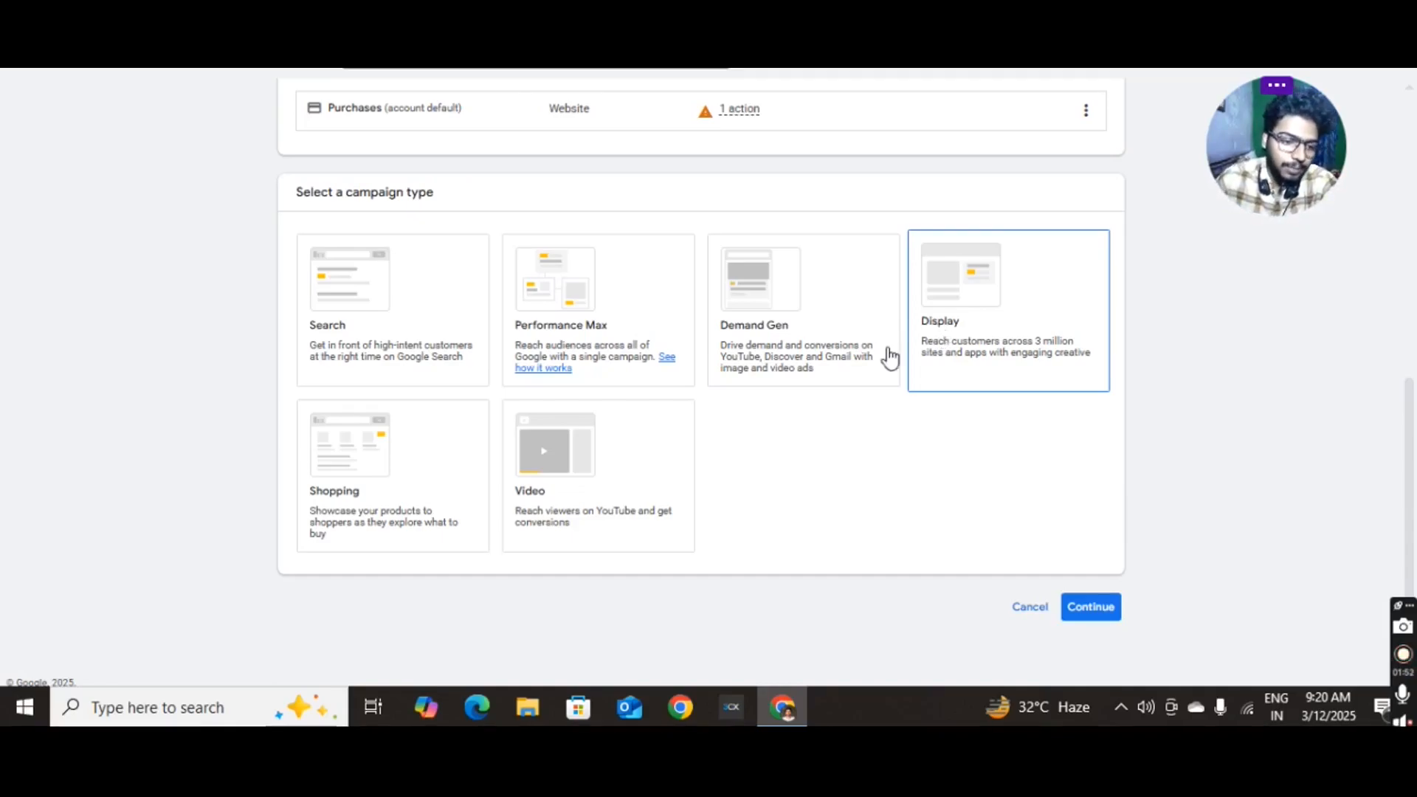
pyautogui.click(405, 476)
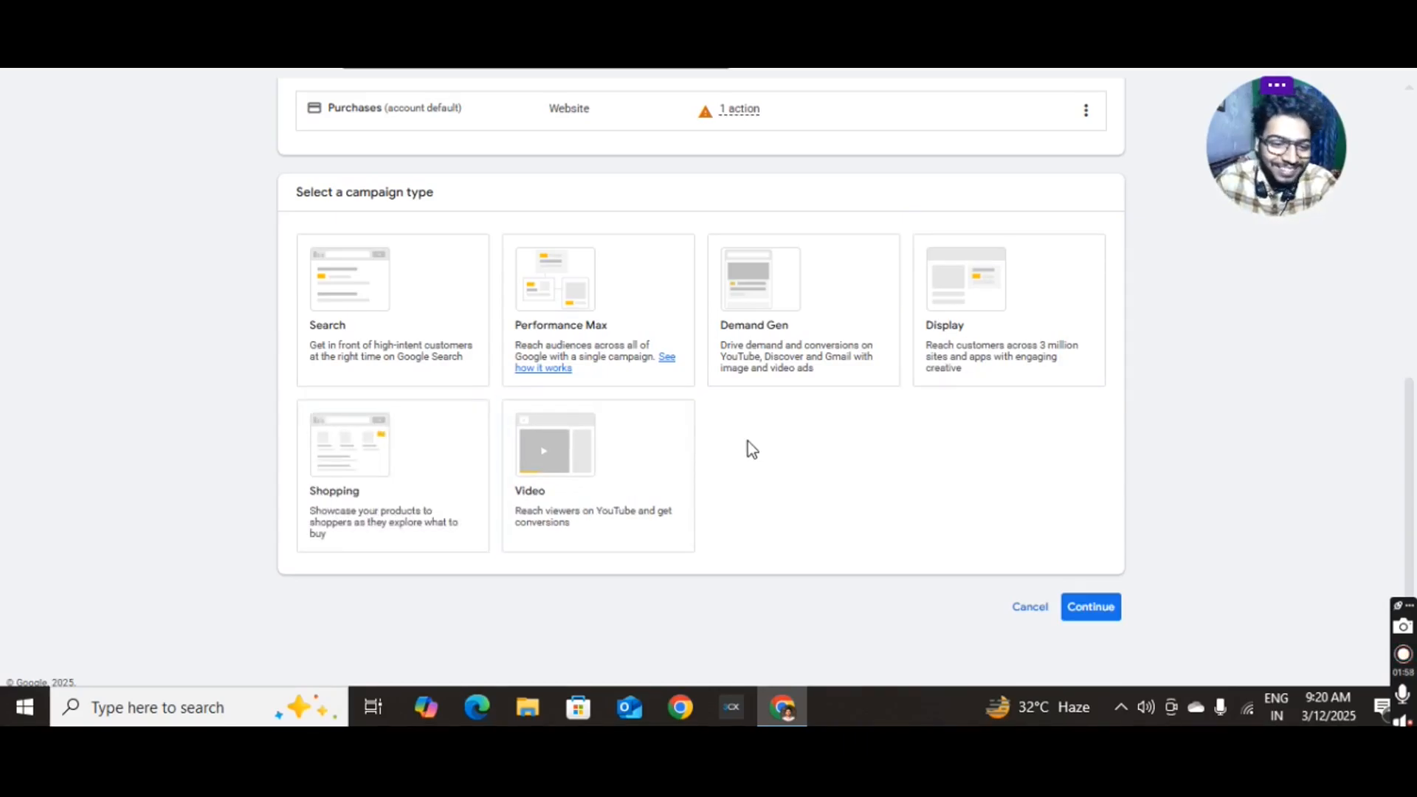
pyautogui.scroll(-1, 746, 443)
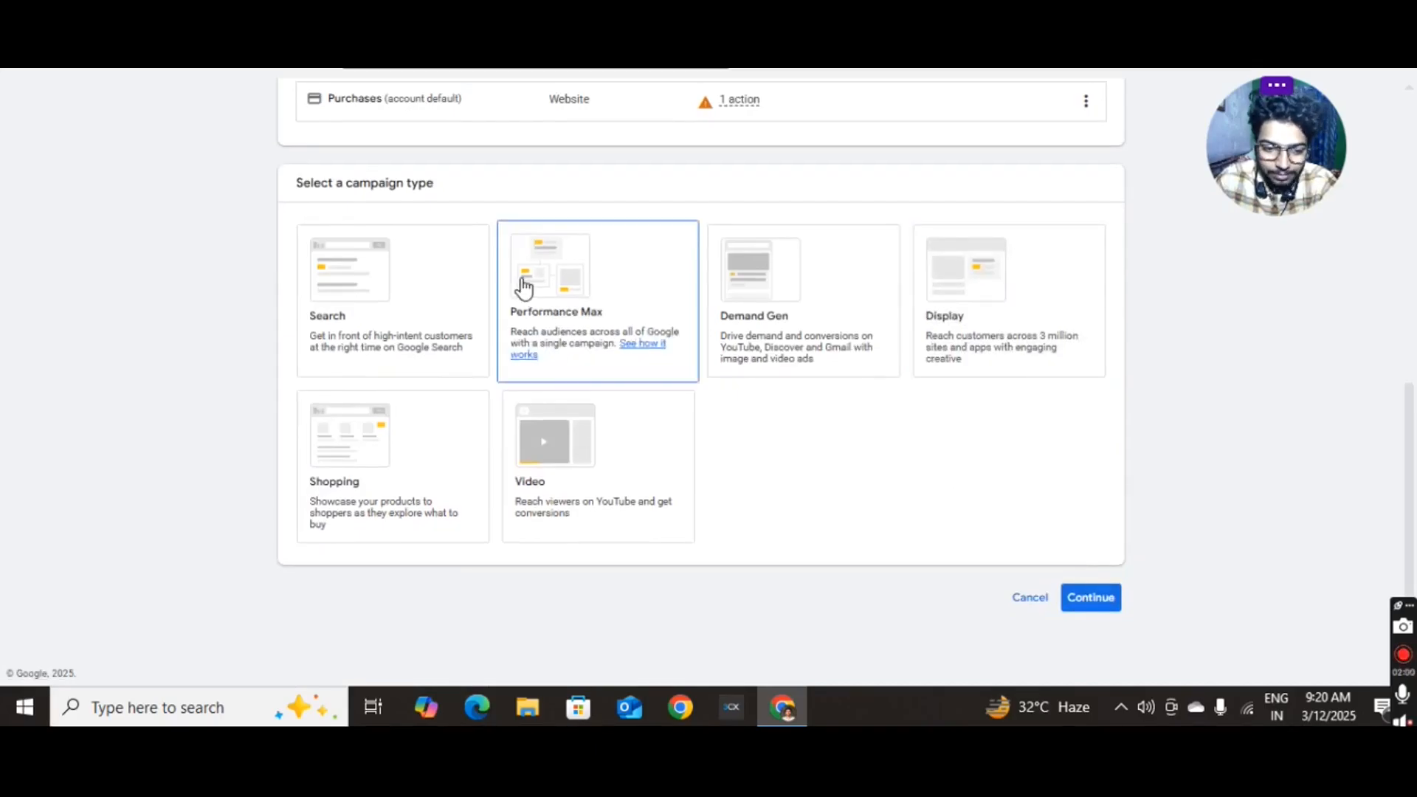
pyautogui.click(379, 347)
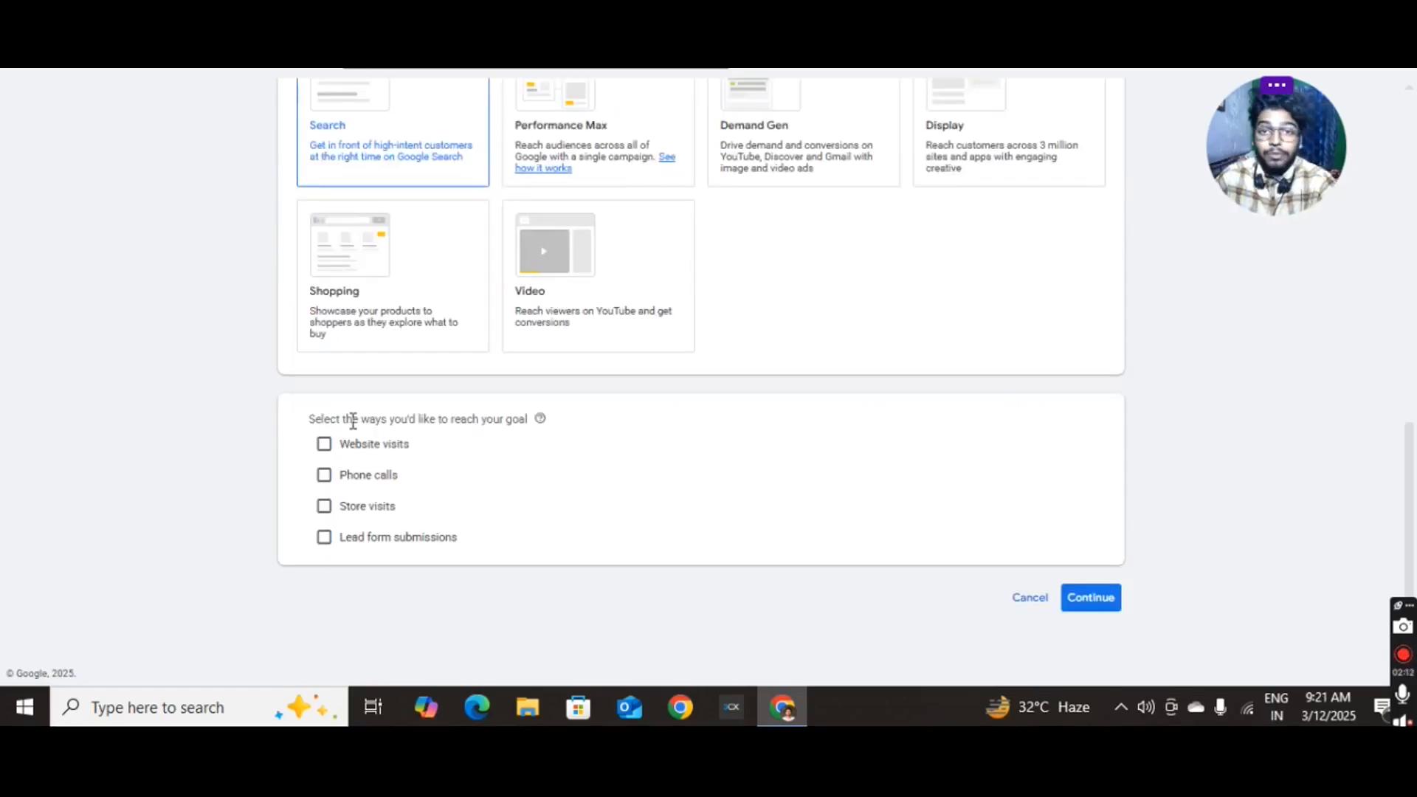
pyautogui.click(324, 539)
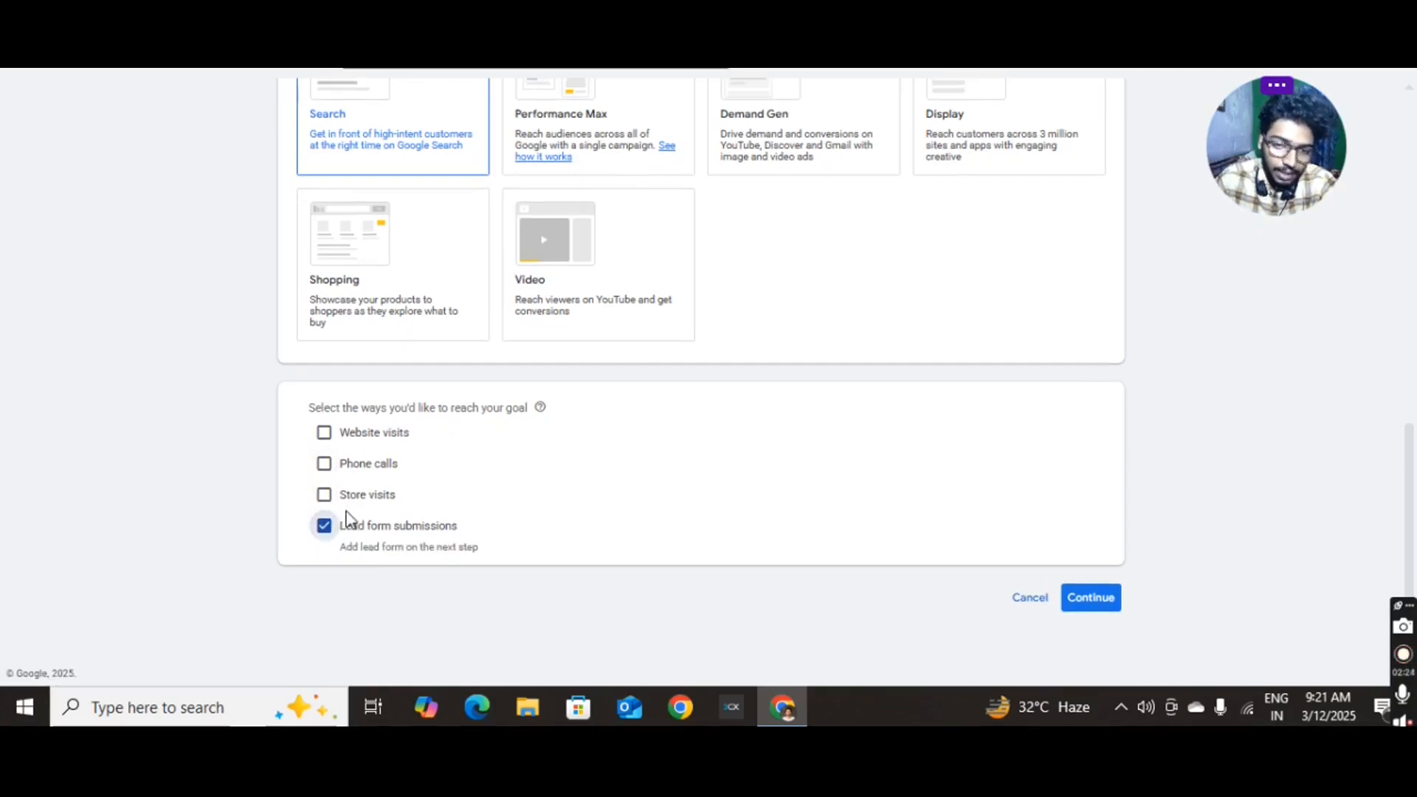
pyautogui.click(325, 433)
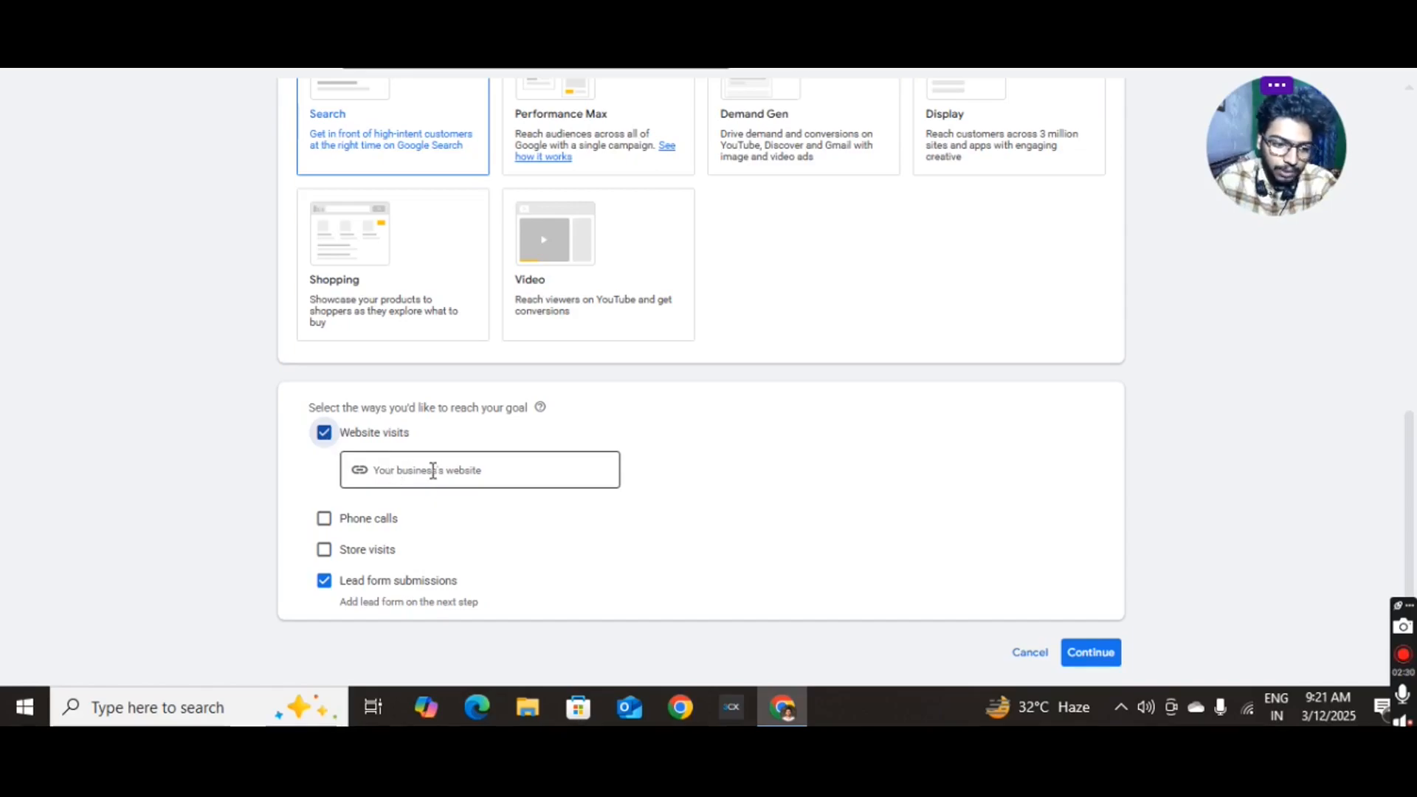
pyautogui.click(335, 520)
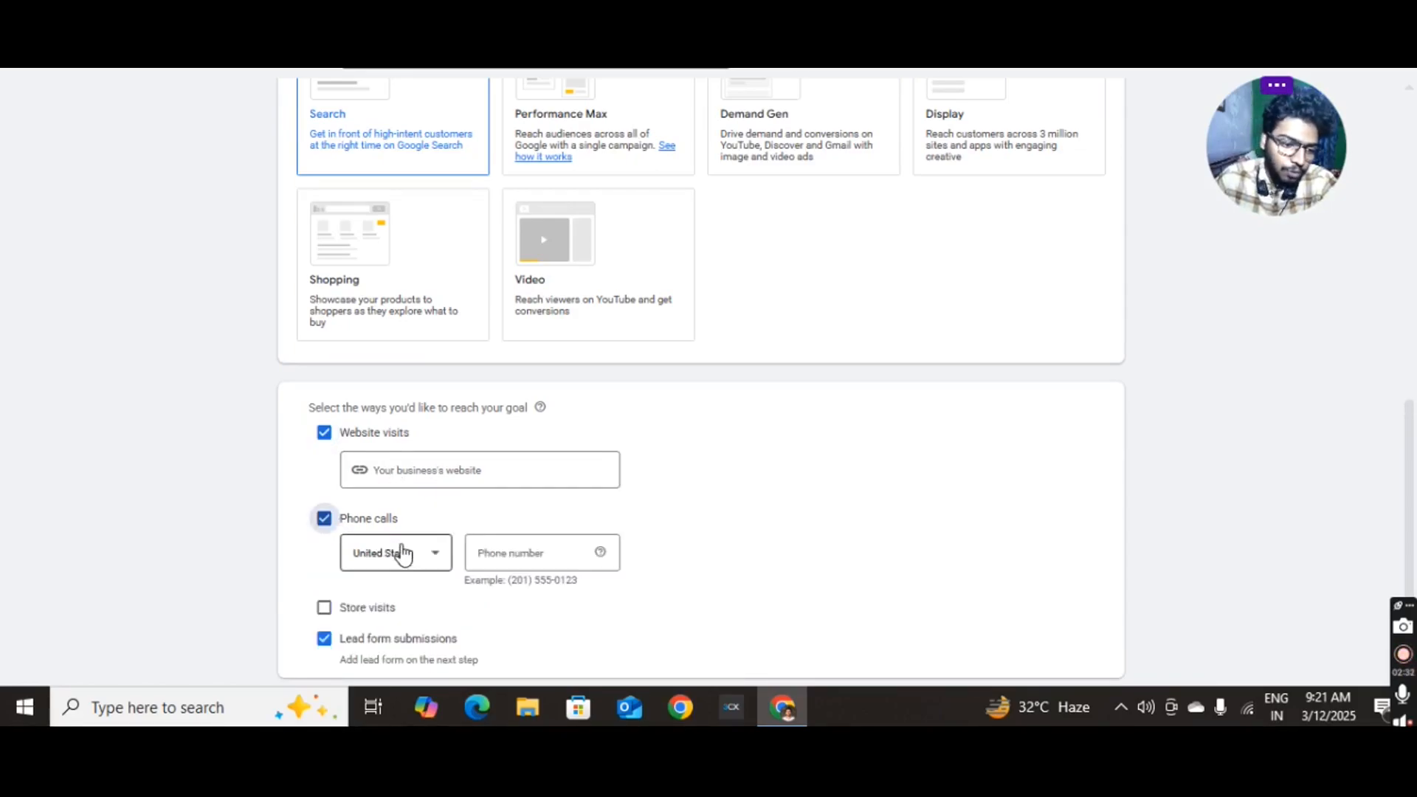
pyautogui.click(327, 521)
pyautogui.click(324, 434)
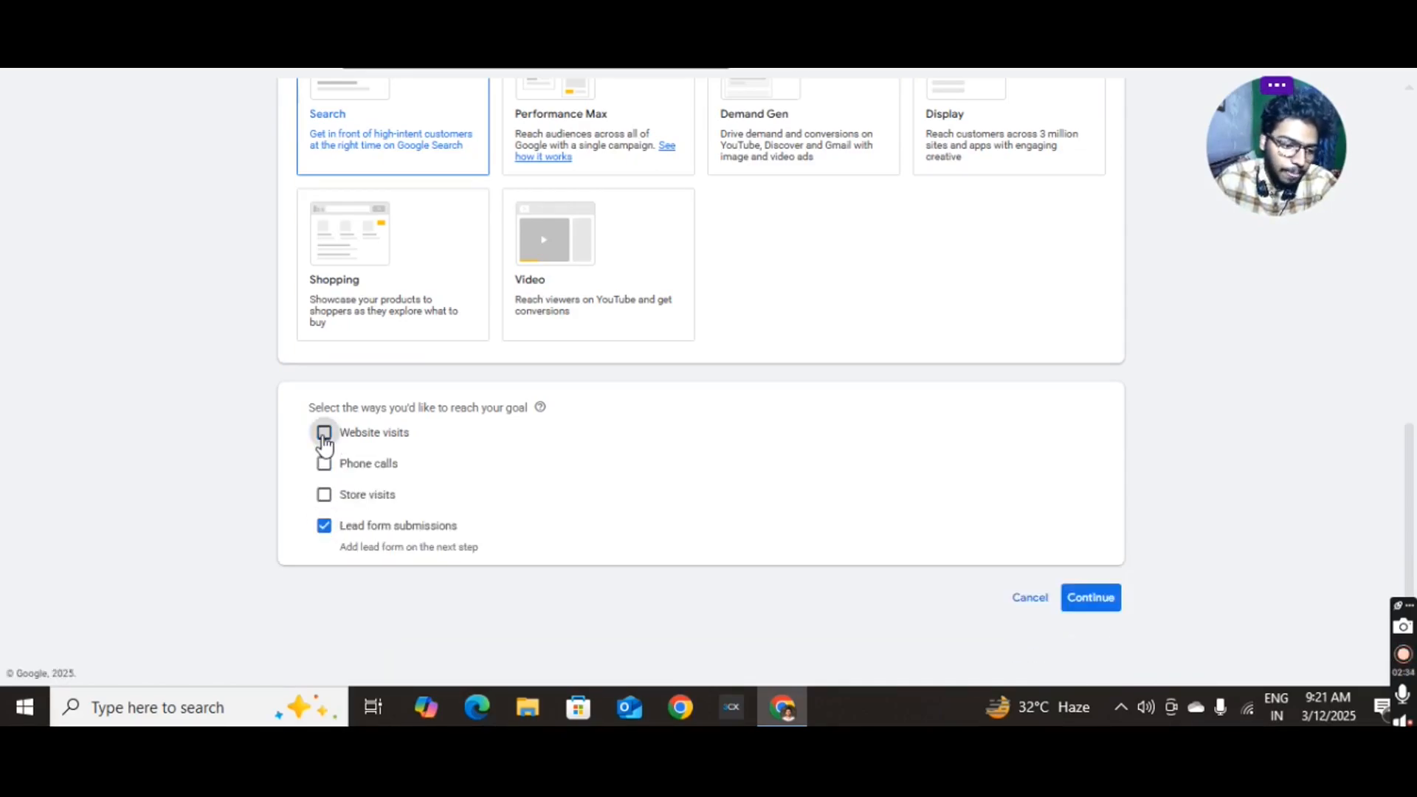
pyautogui.doubleClick(326, 495)
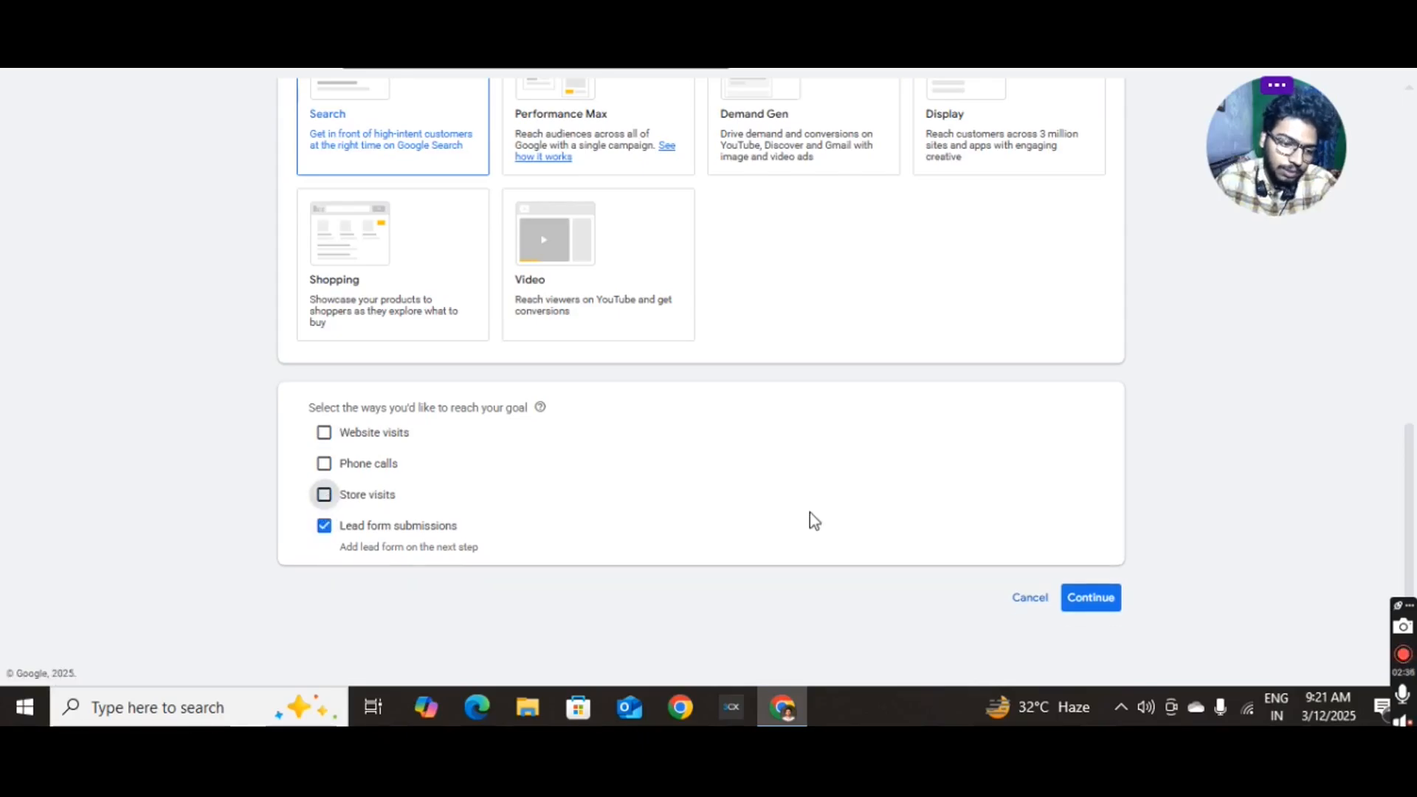
# Name the campaign "First search campaign" and continue to its bidding settings
pyautogui.click(1107, 607)
pyautogui.scroll(-2, 673, 366)
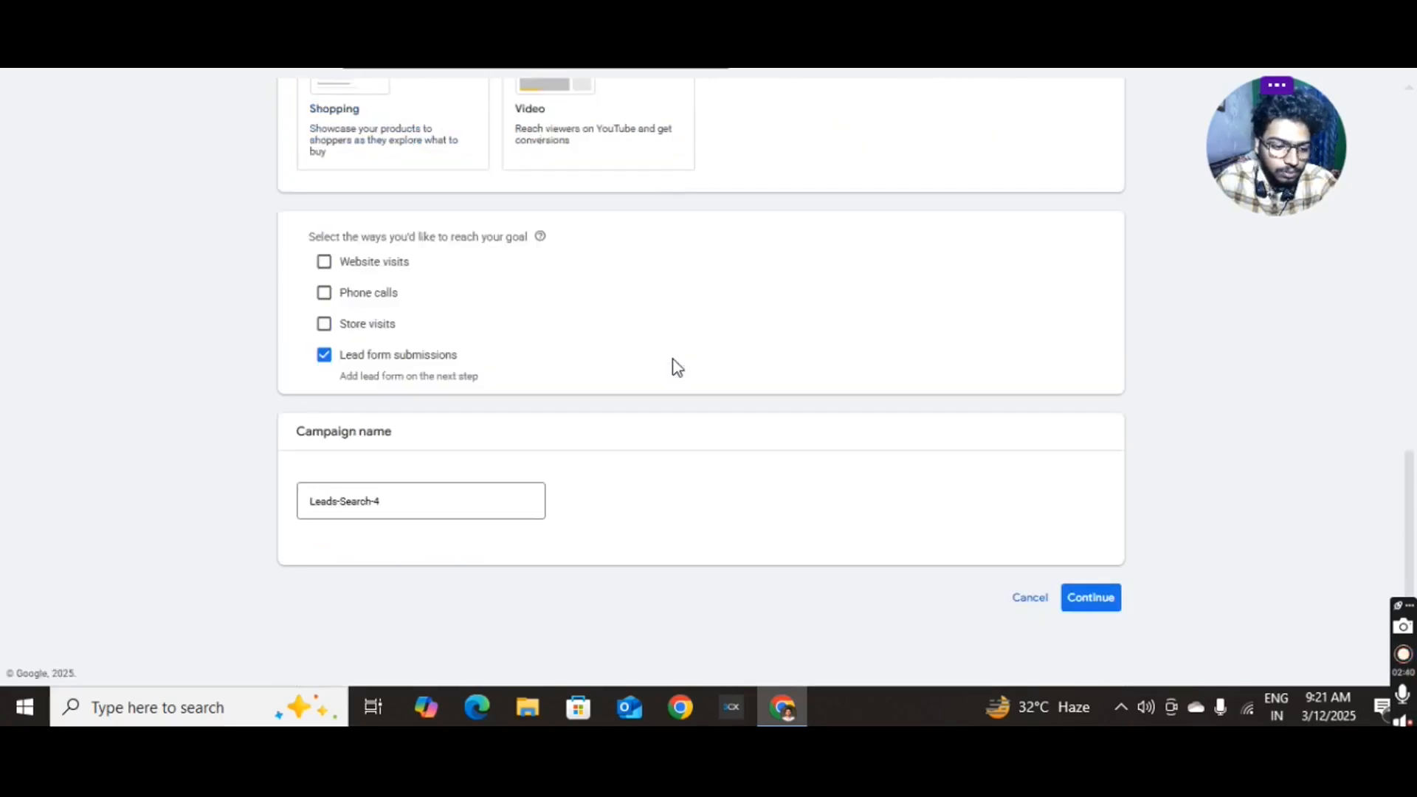
pyautogui.click(337, 502)
pyautogui.hotkey('ctrl', 'a')
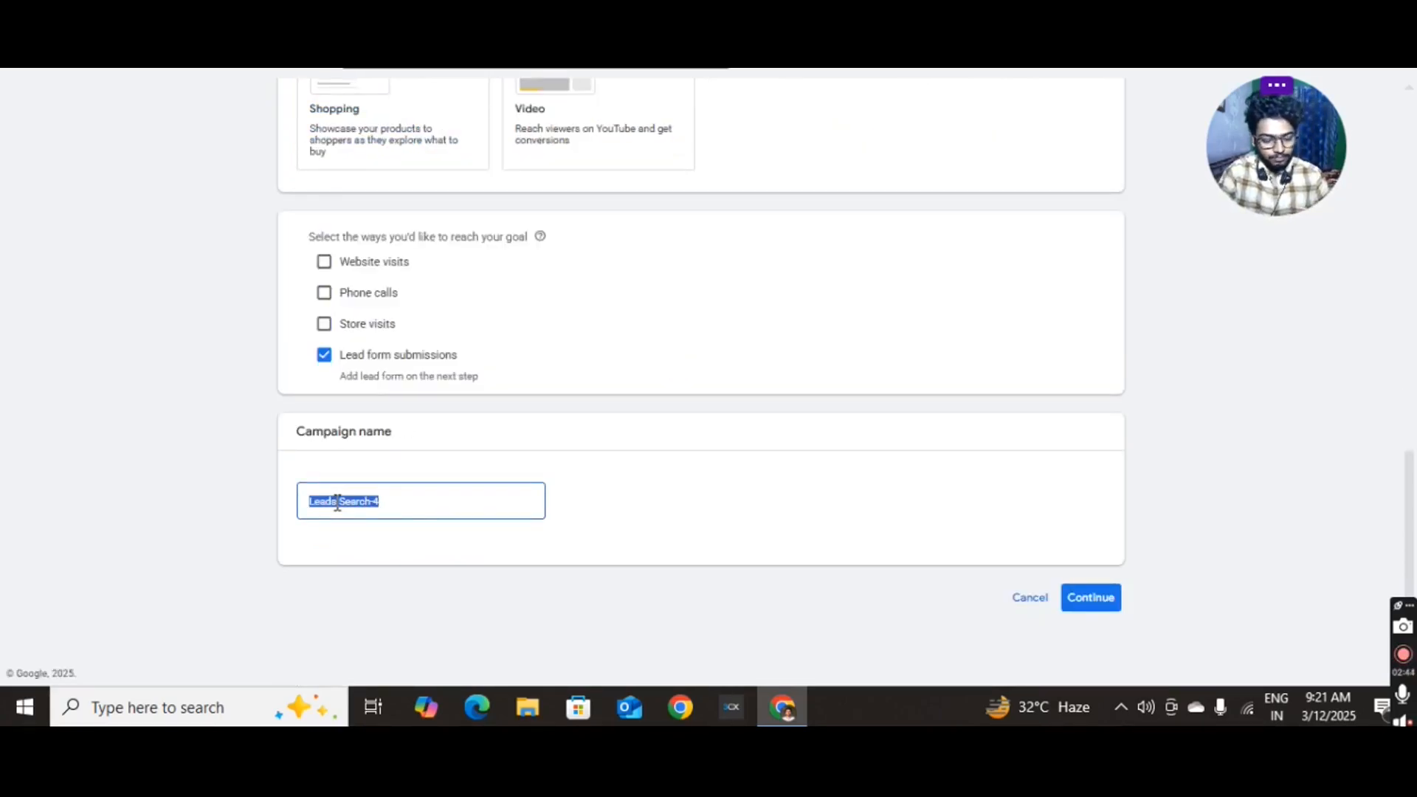
pyautogui.write('First search campaign')
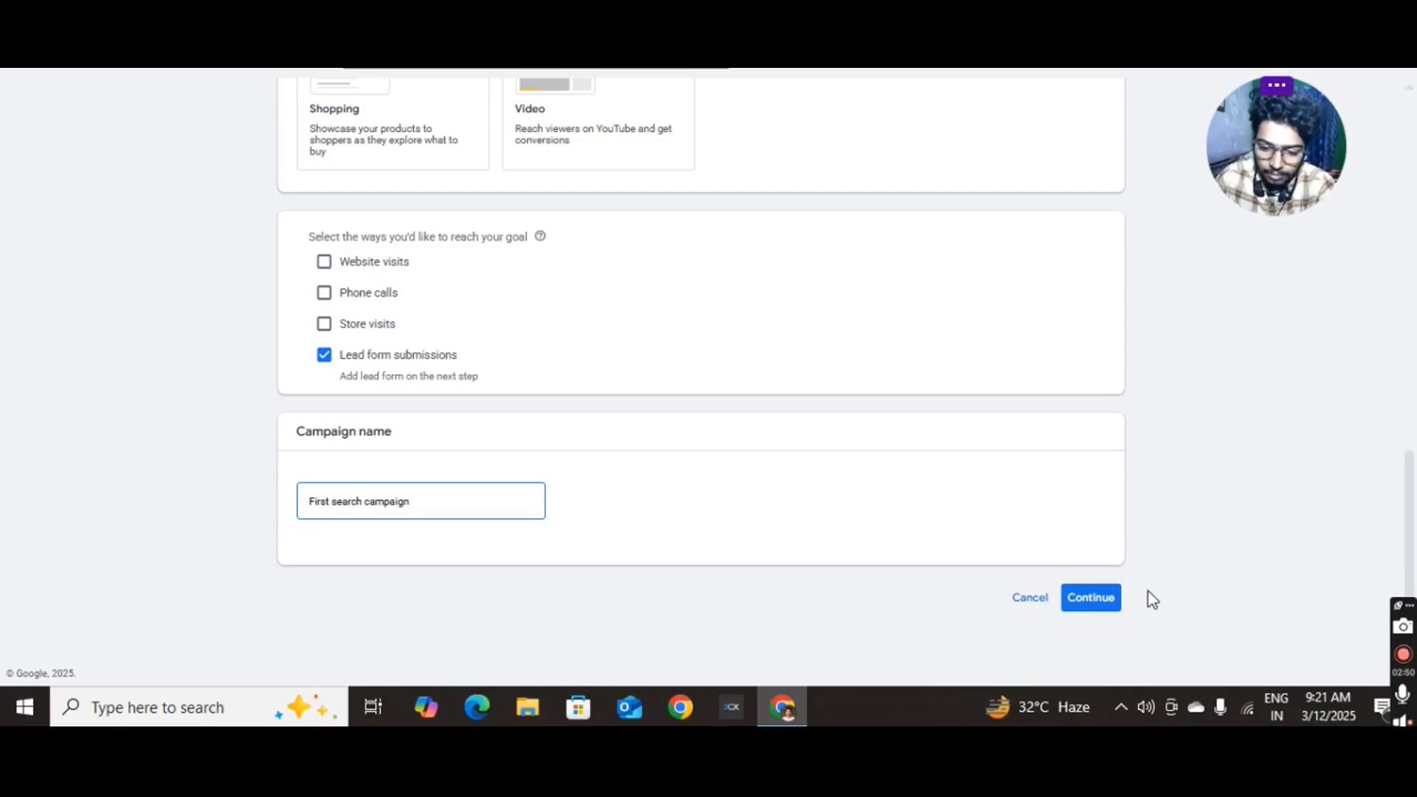
pyautogui.click(1107, 599)
pyautogui.click(915, 513)
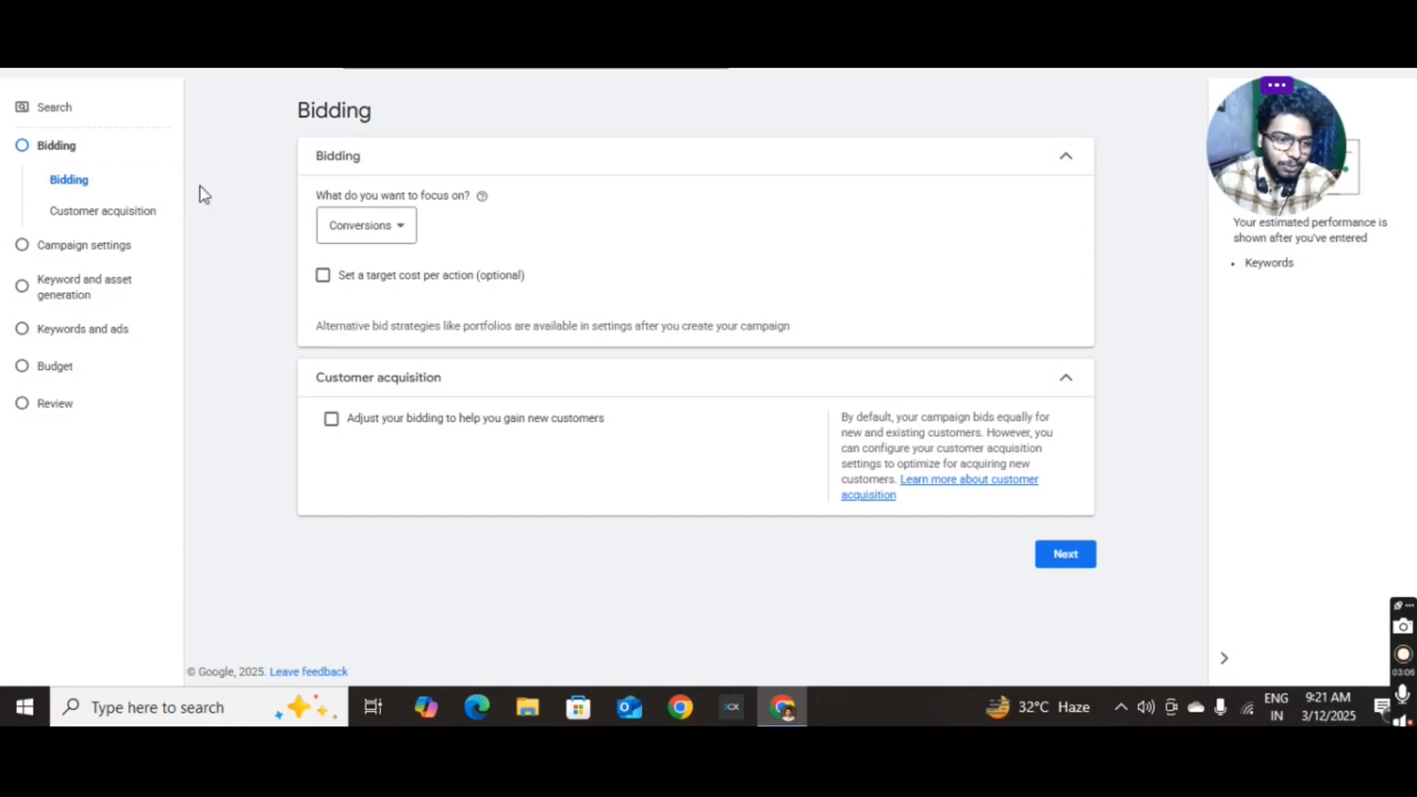
# Review the bidding focus options and choose Conversions
pyautogui.click(365, 229)
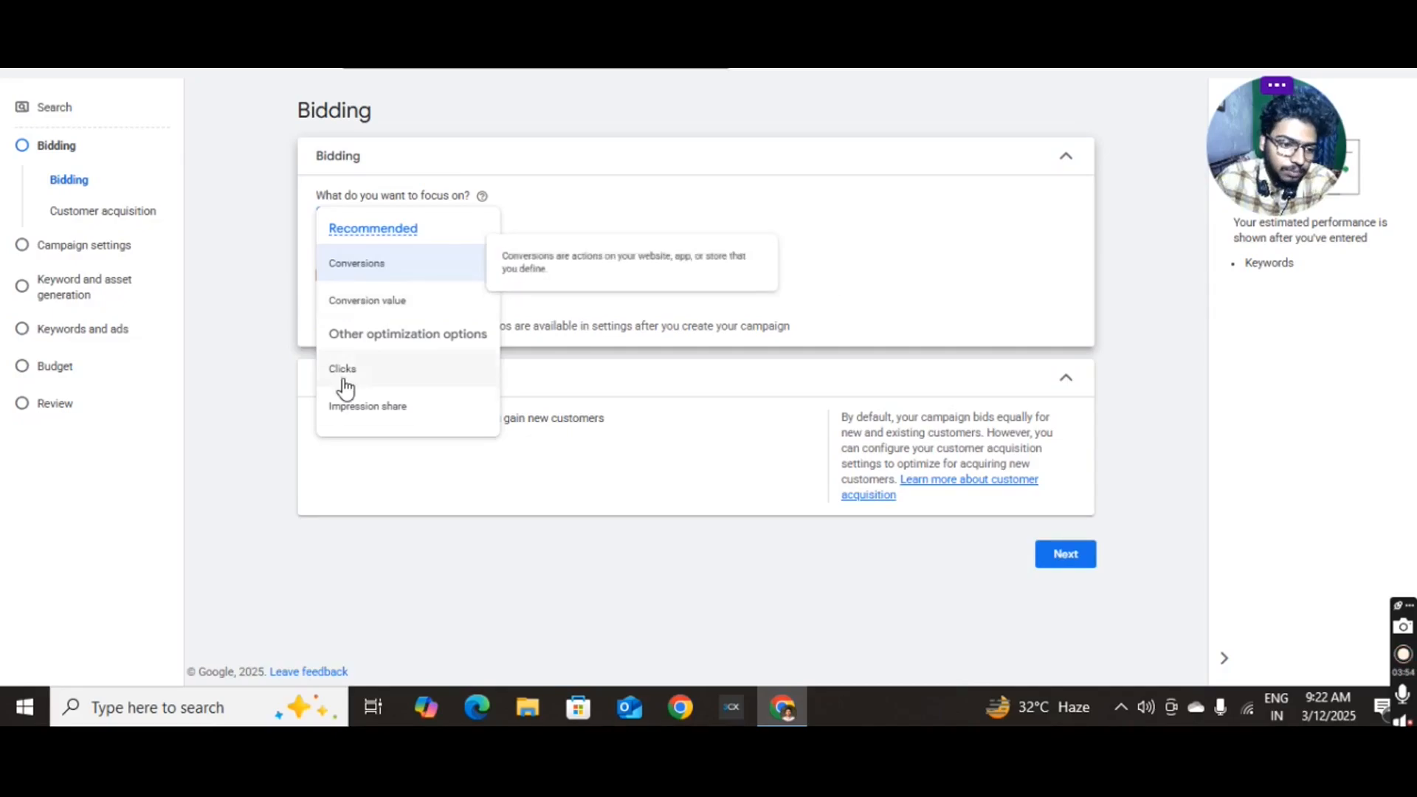
pyautogui.moveTo(353, 380)
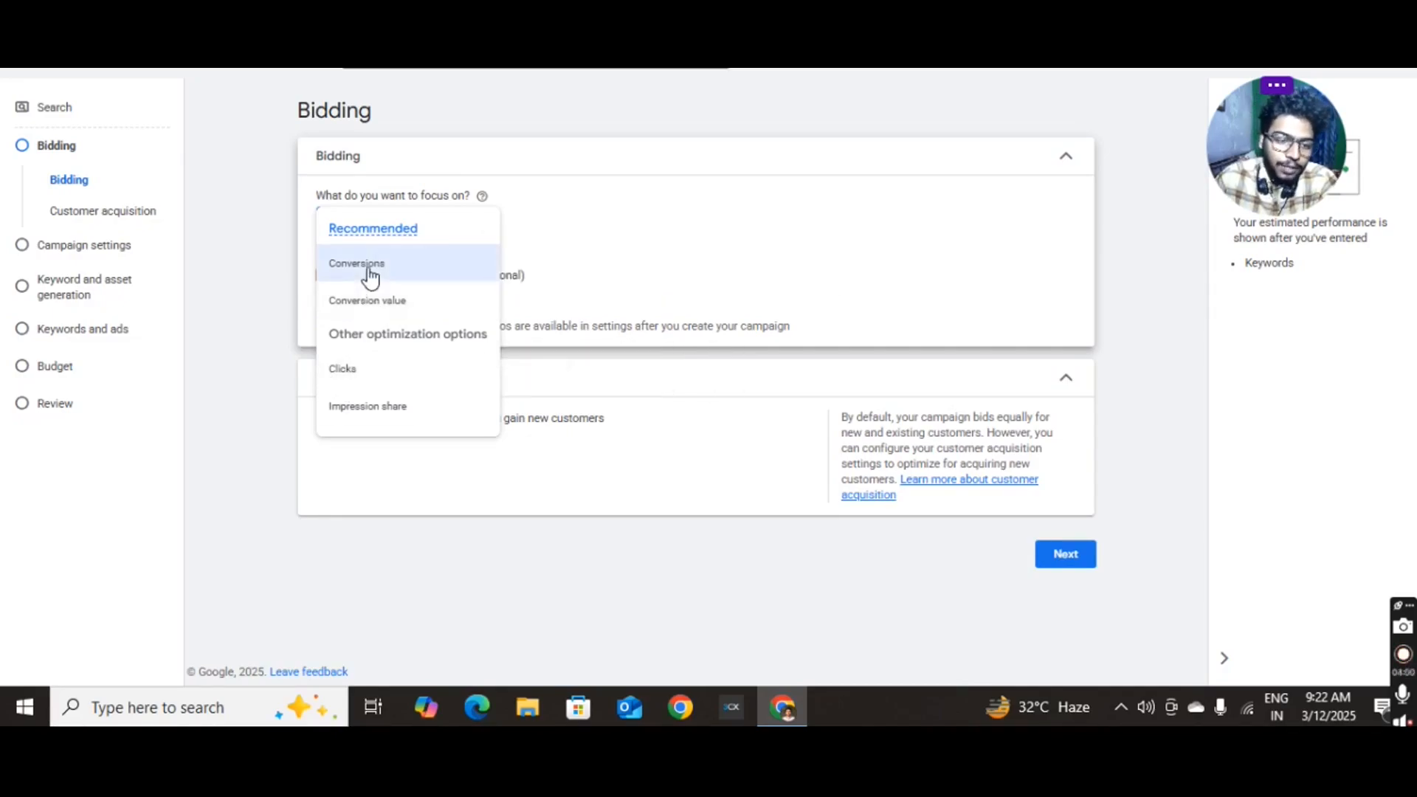
pyautogui.moveTo(369, 277)
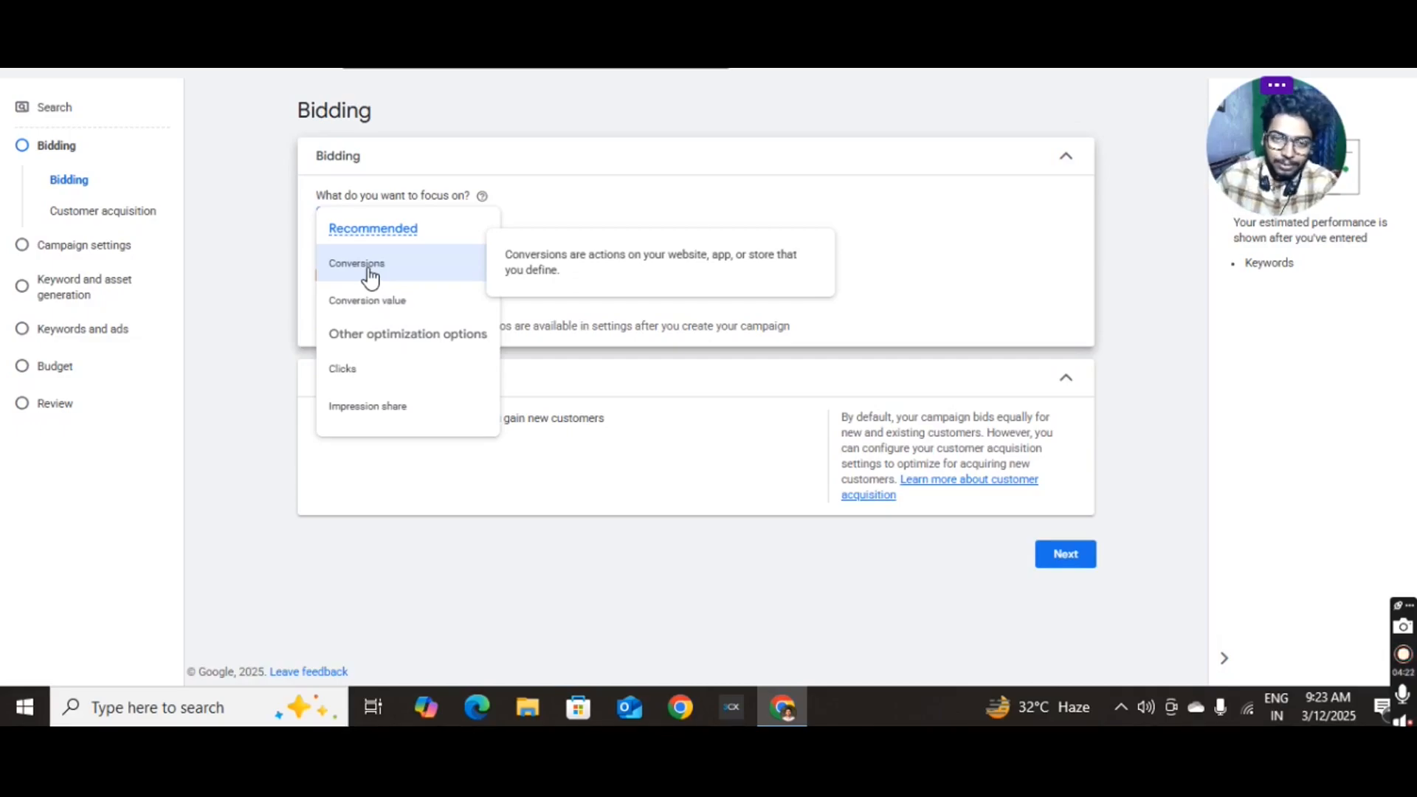
pyautogui.click(369, 274)
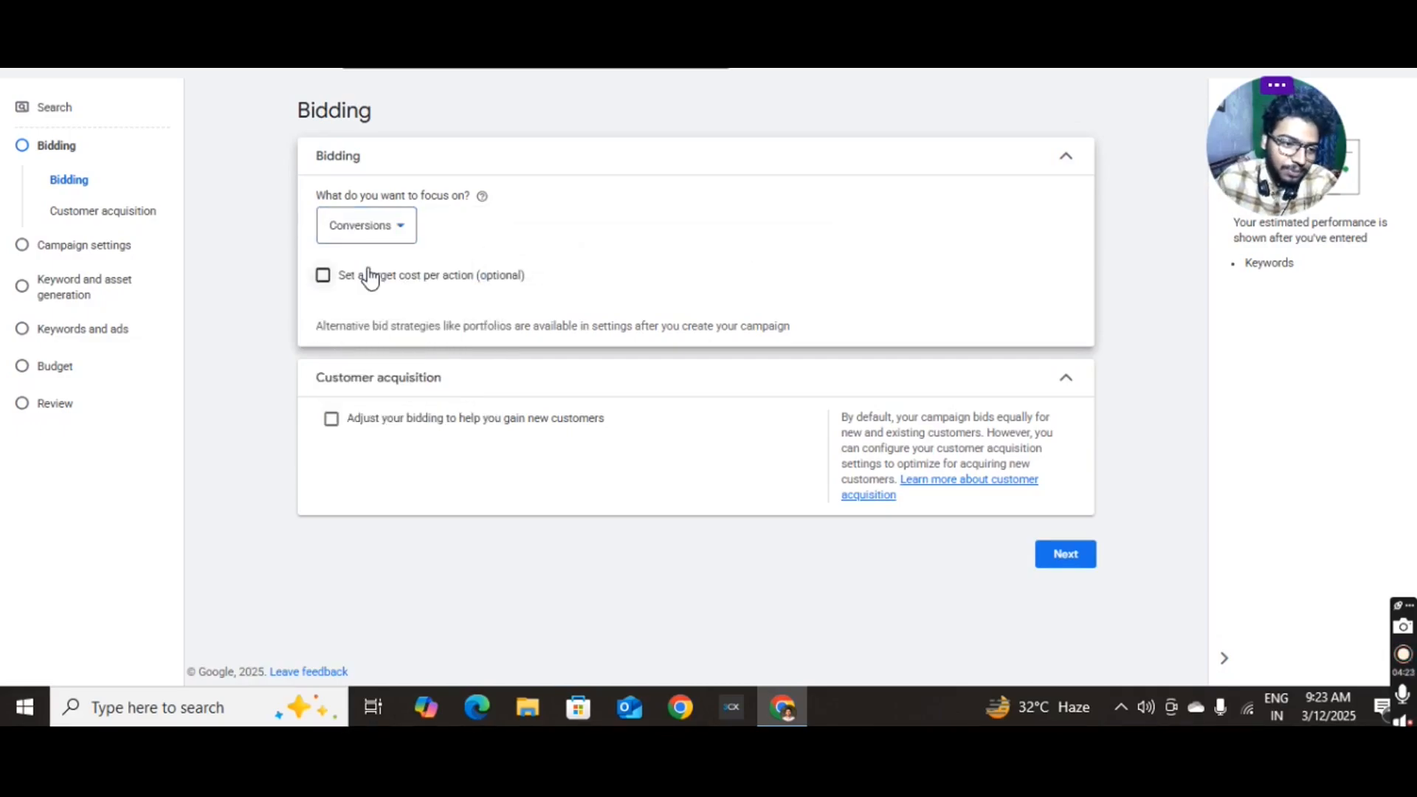
pyautogui.click(323, 278)
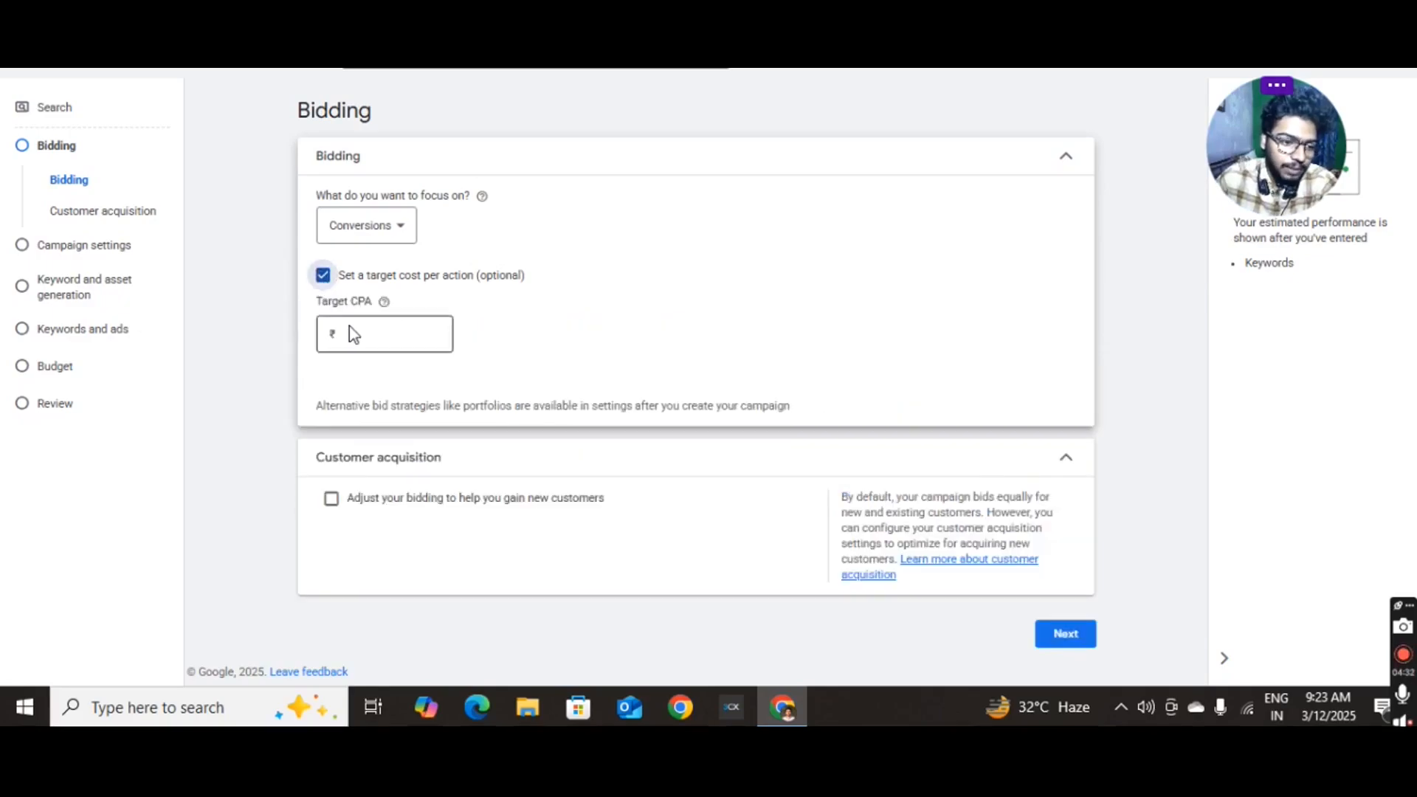
pyautogui.write('50')
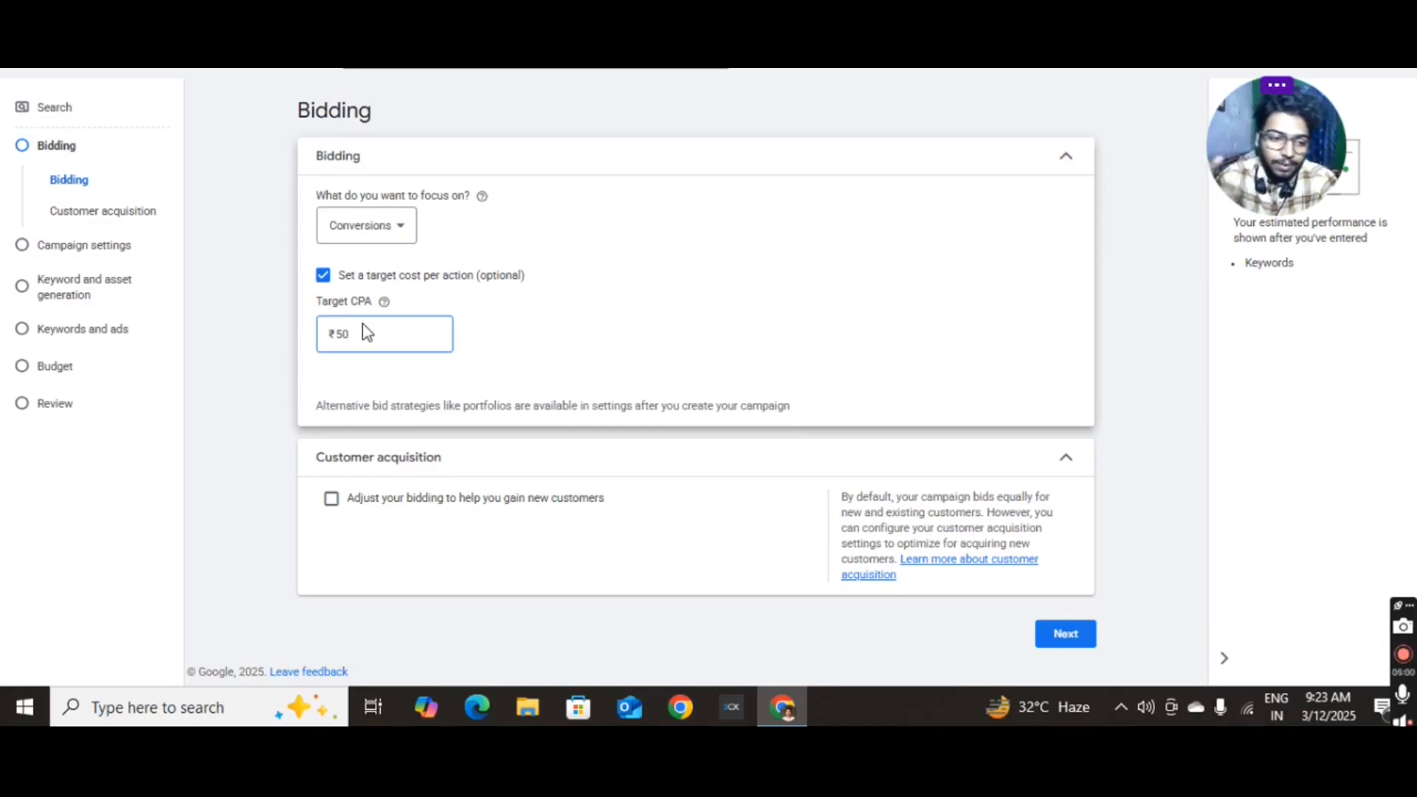
pyautogui.press('BackSpace')
pyautogui.press('BackSpace')
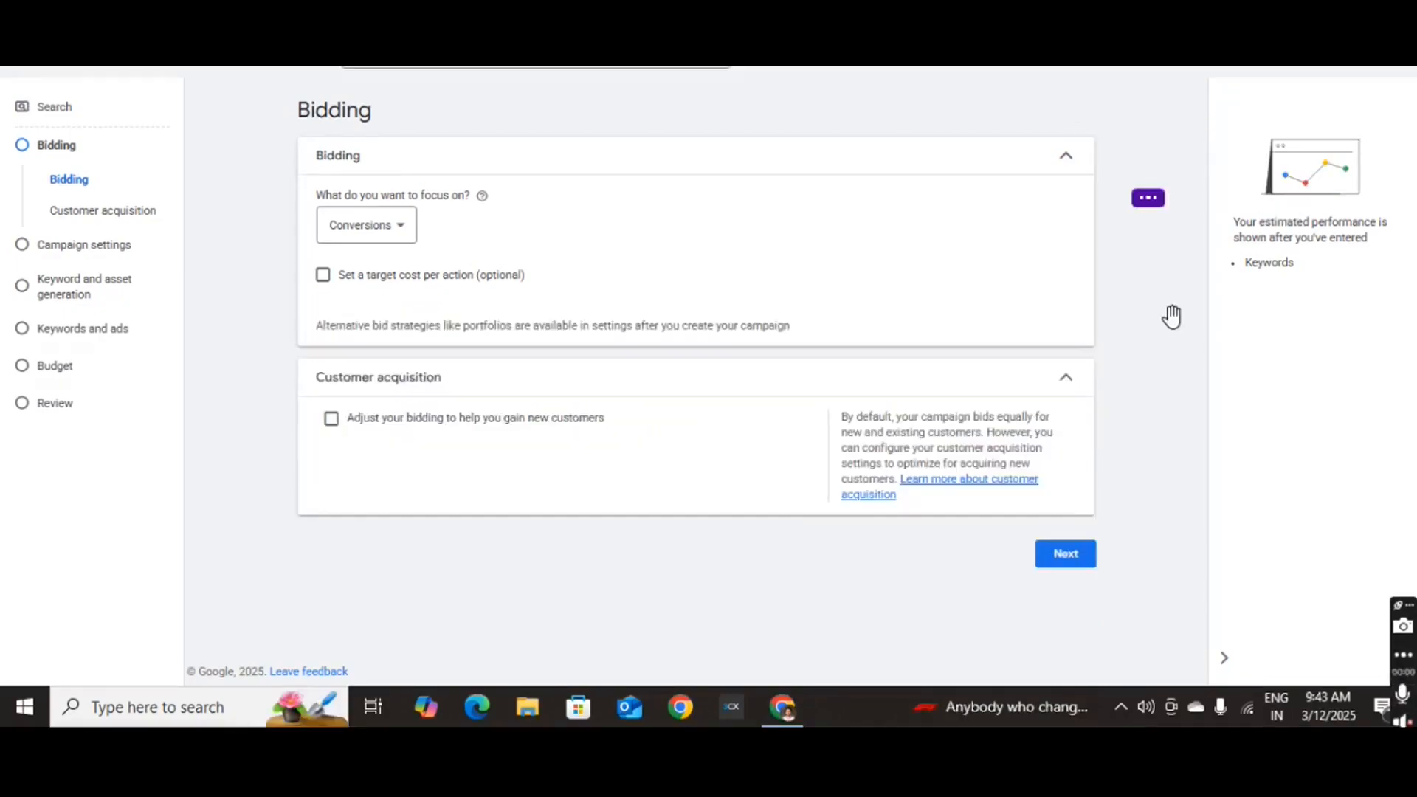
pyautogui.moveTo(1151, 291); pyautogui.dragTo(1296, 186)
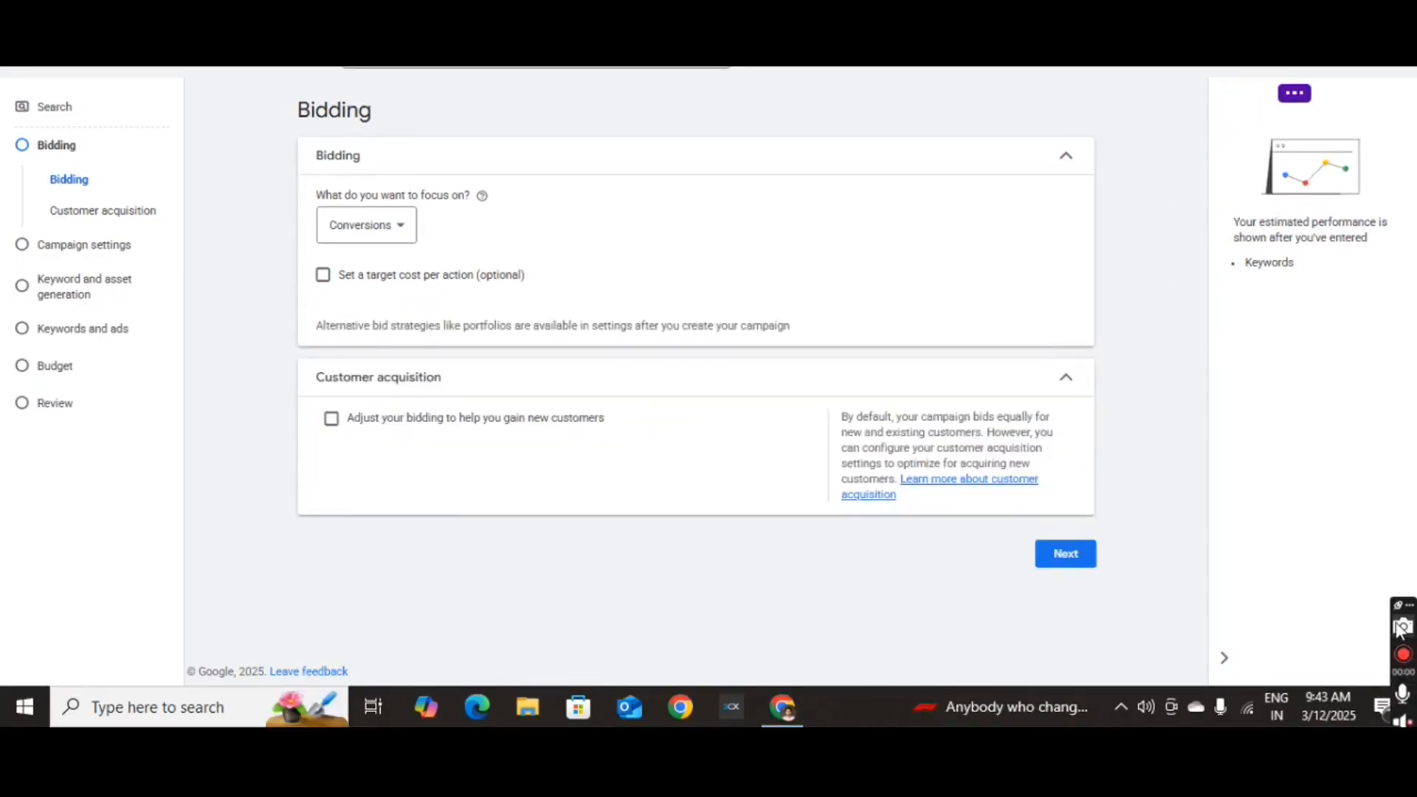
pyautogui.click(1402, 659)
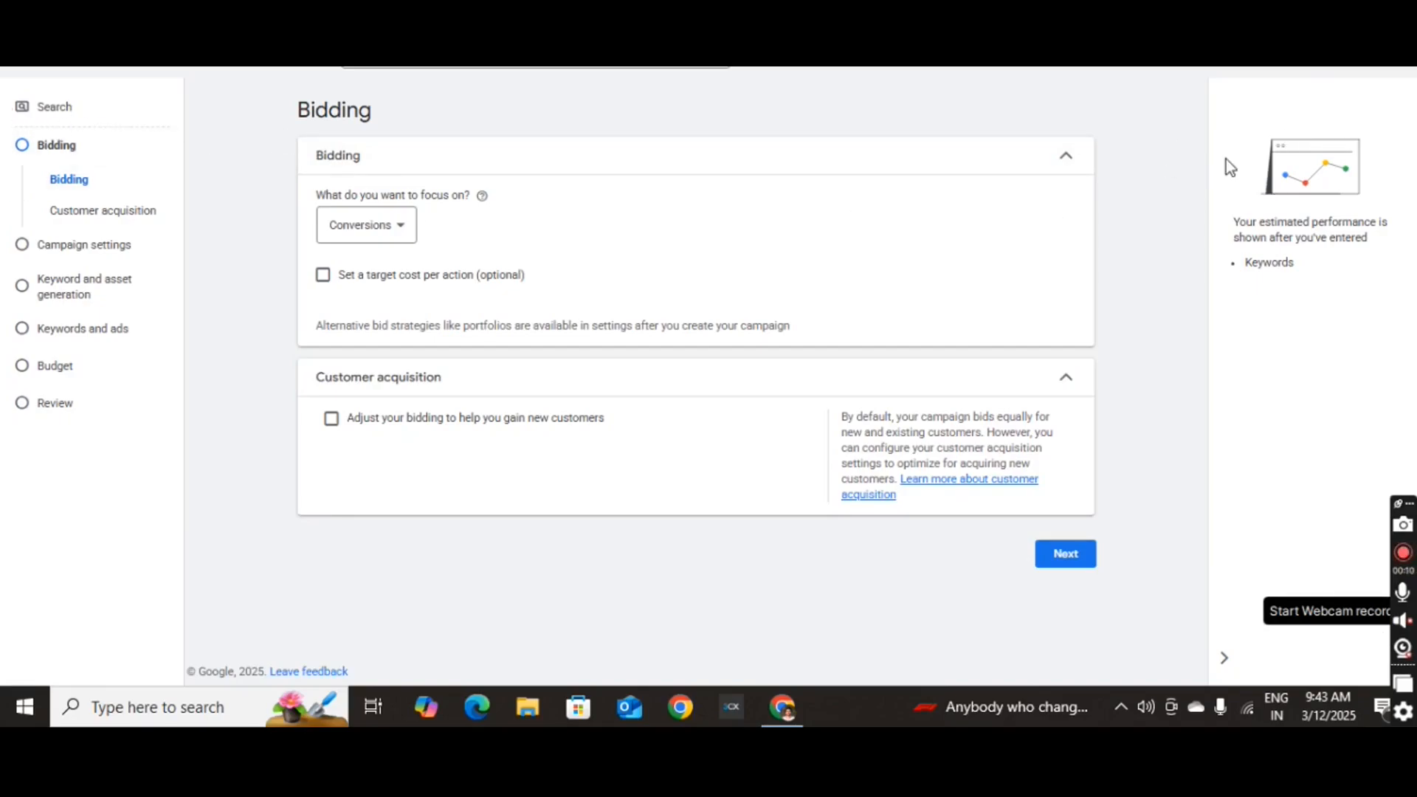
# Keep Conversions as the bidding focus without a target cost per action and proceed to the campaign settings
pyautogui.click(395, 240)
pyautogui.click(445, 265)
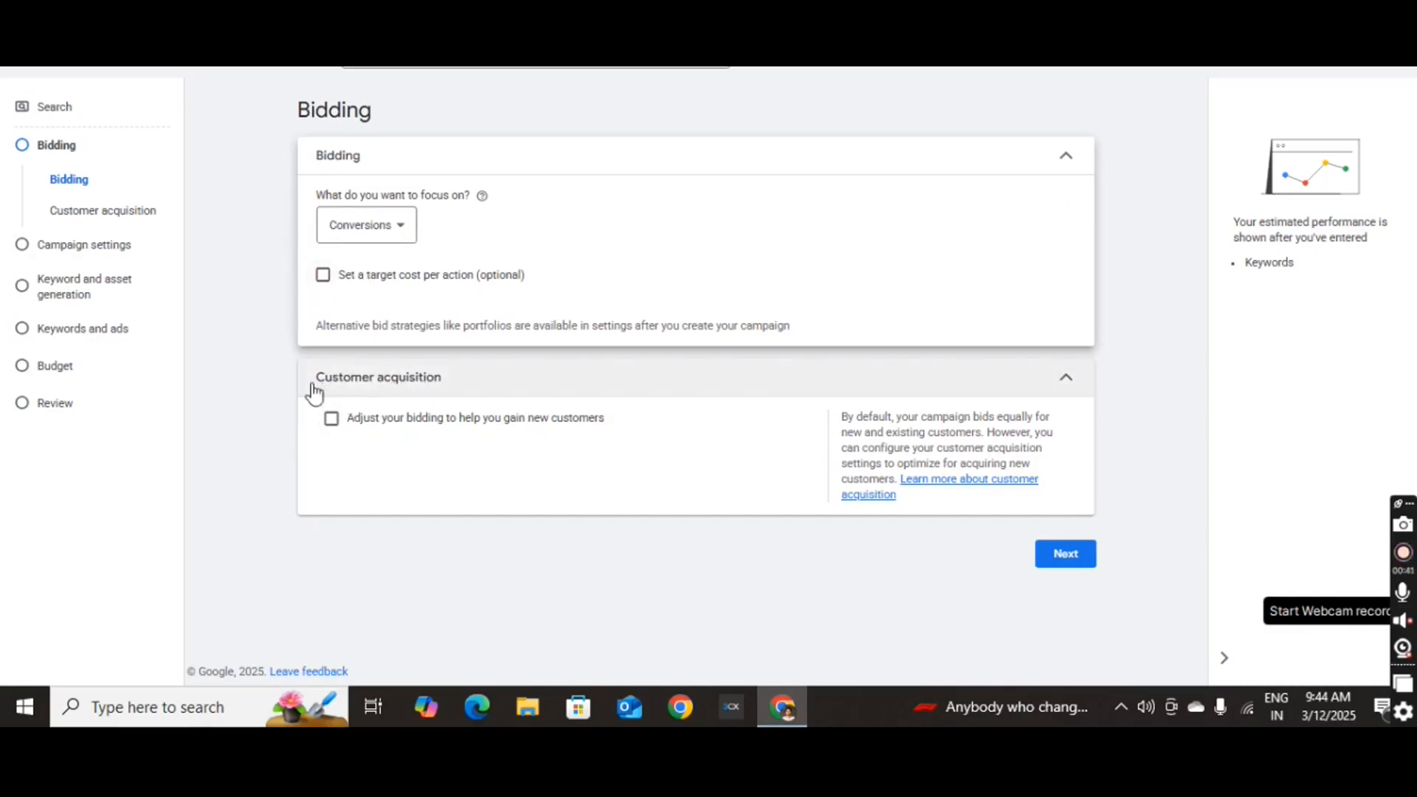
pyautogui.click(1066, 555)
# Set the campaign's location targeting to "Enter another location"
pyautogui.scroll(-1, 480, 427)
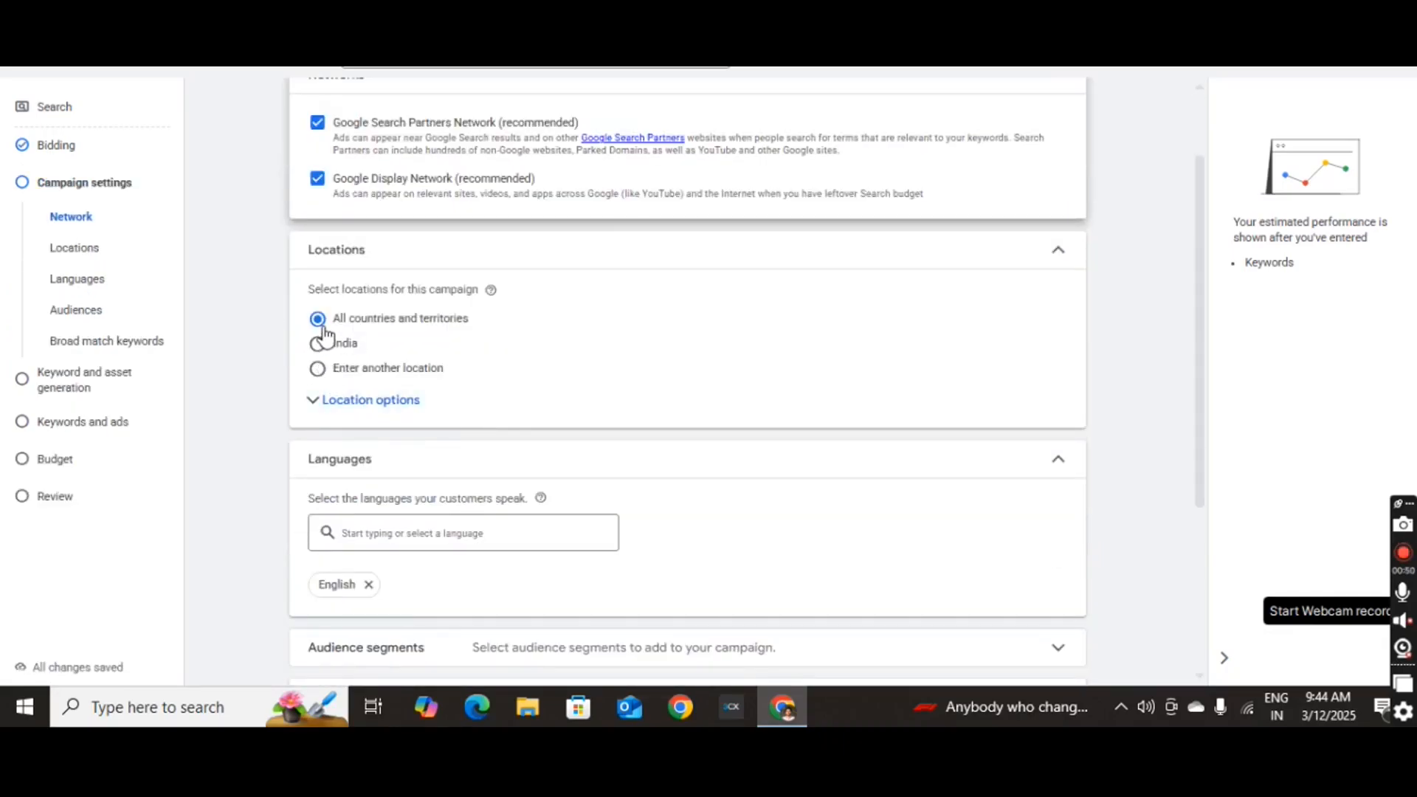
pyautogui.click(318, 382)
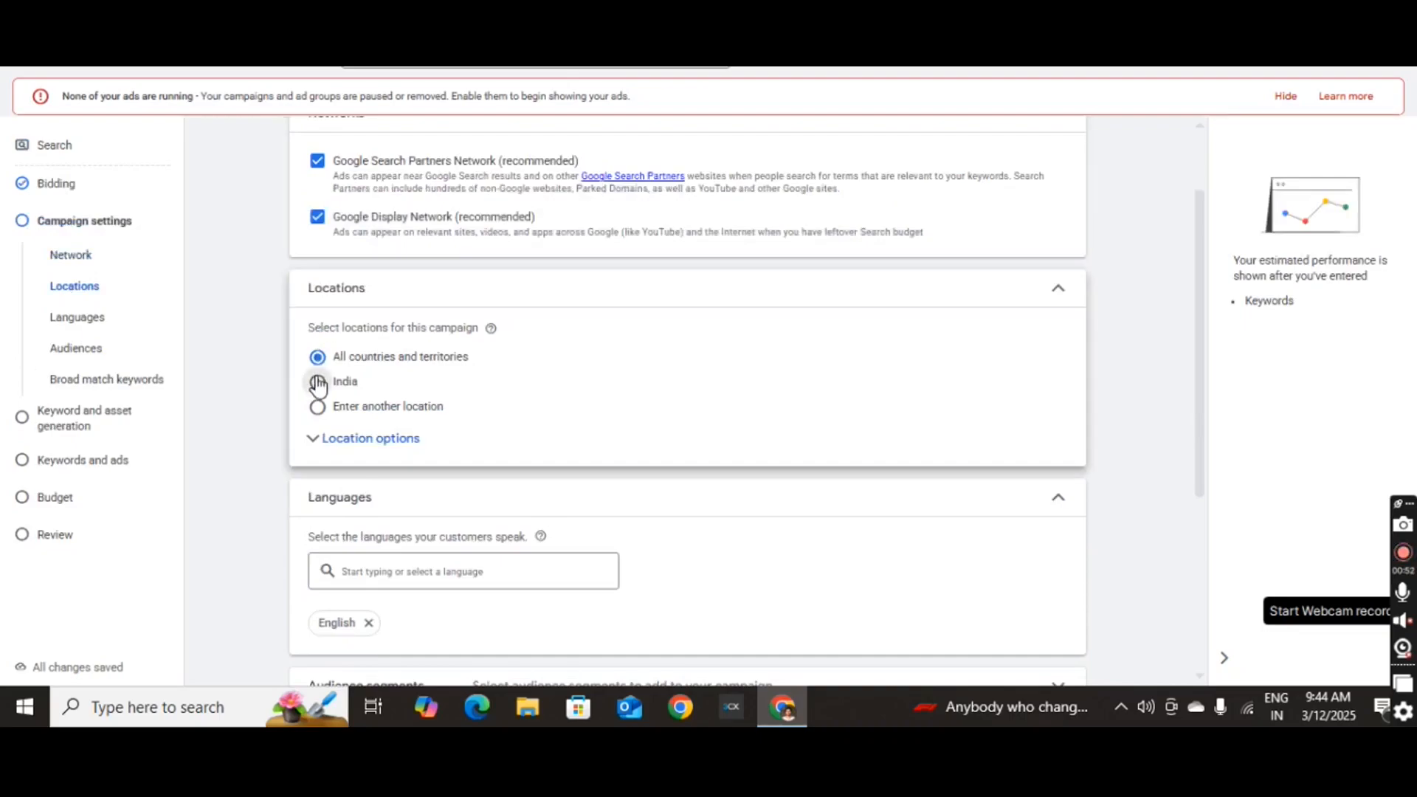
pyautogui.click(318, 407)
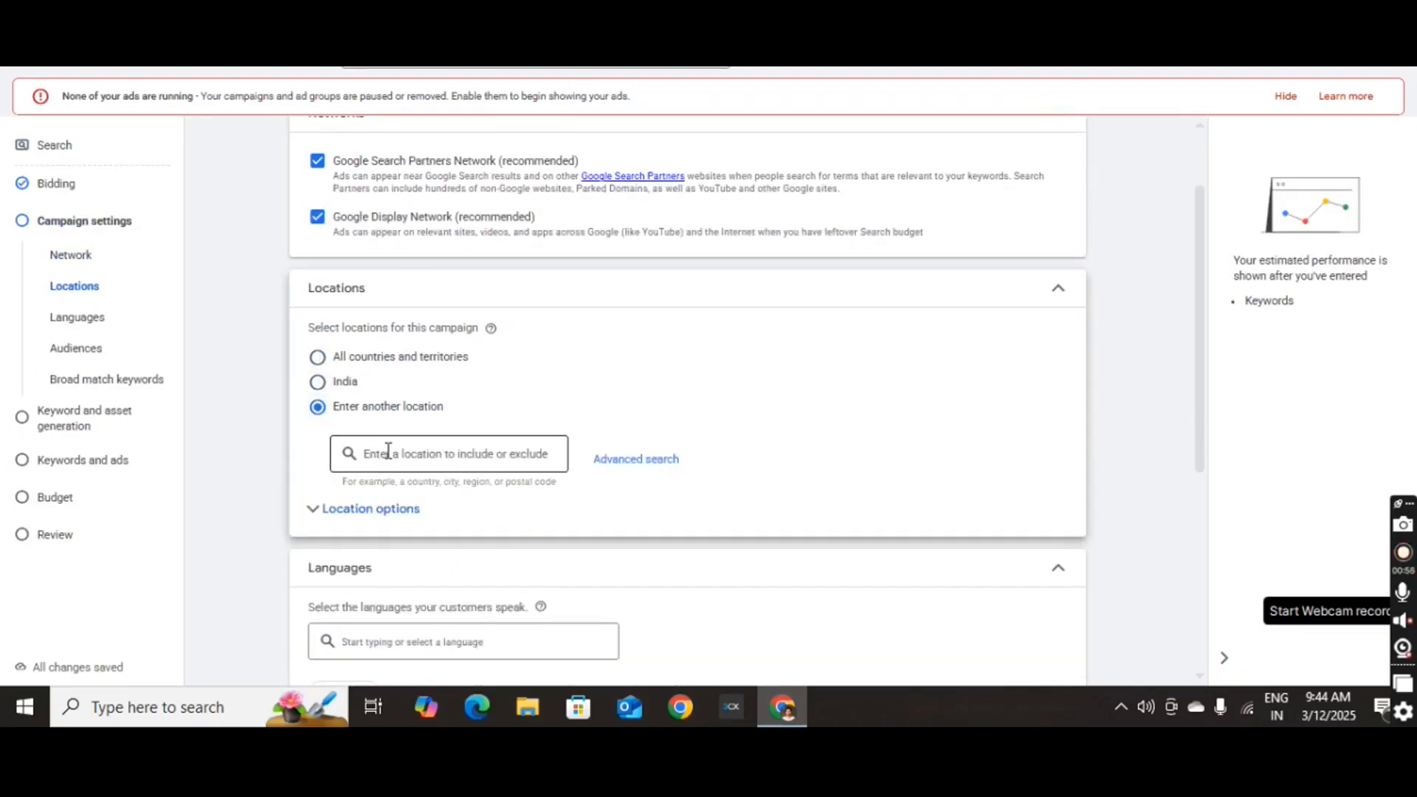
# Limit the location options to "Presence: People in or regularly in your included locations" and hide the notice about no ads running
pyautogui.click(349, 509)
pyautogui.scroll(-1, 382, 438)
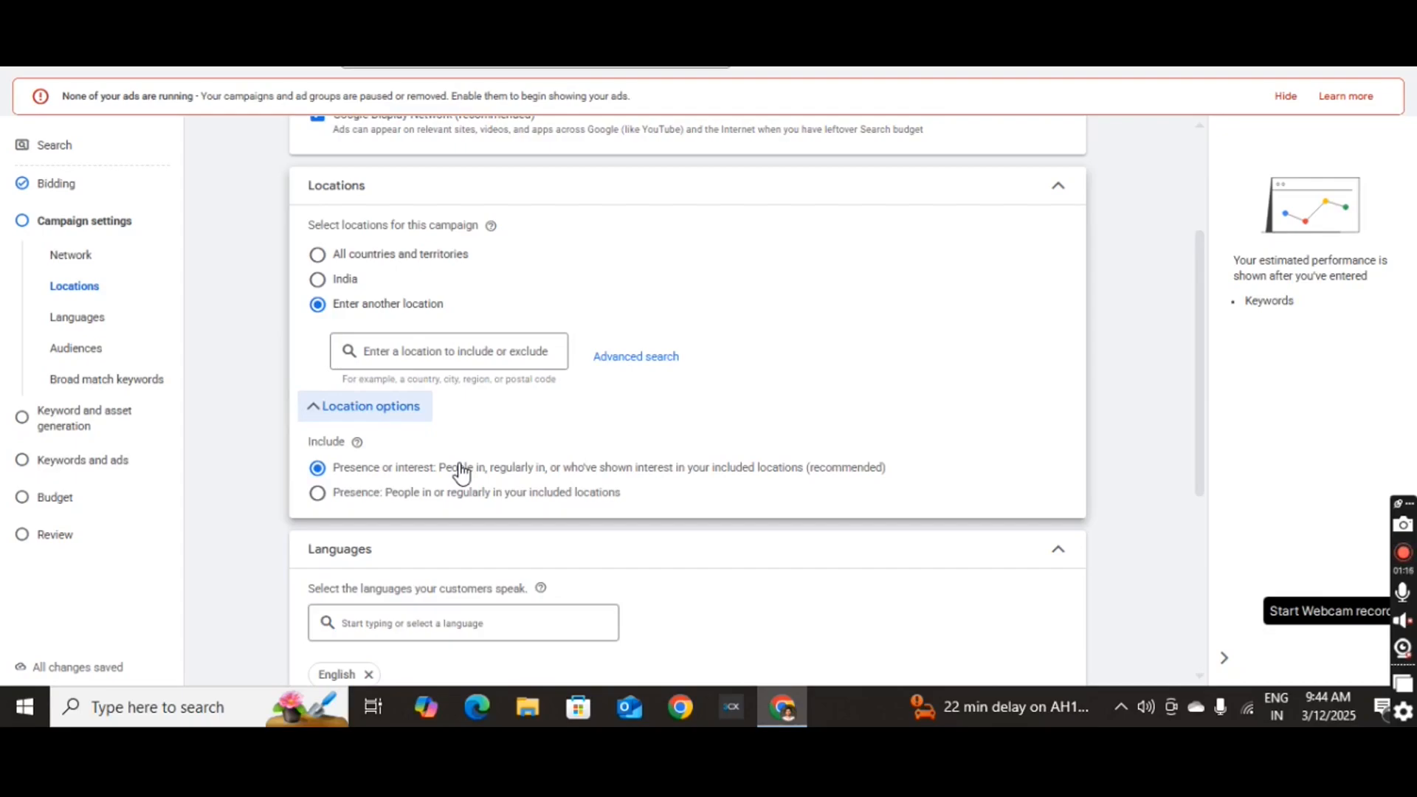
pyautogui.click(334, 496)
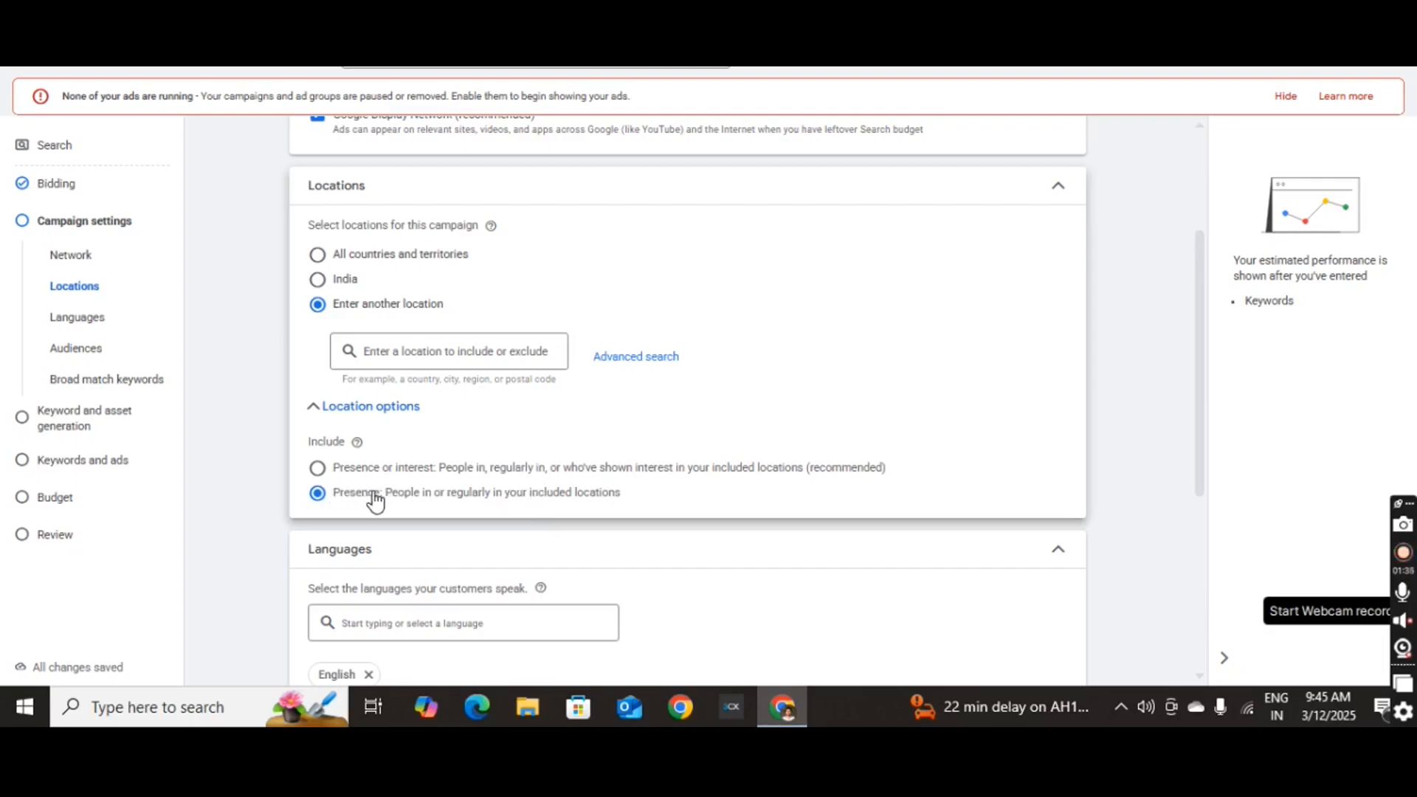
pyautogui.click(1284, 100)
pyautogui.scroll(-2, 479, 360)
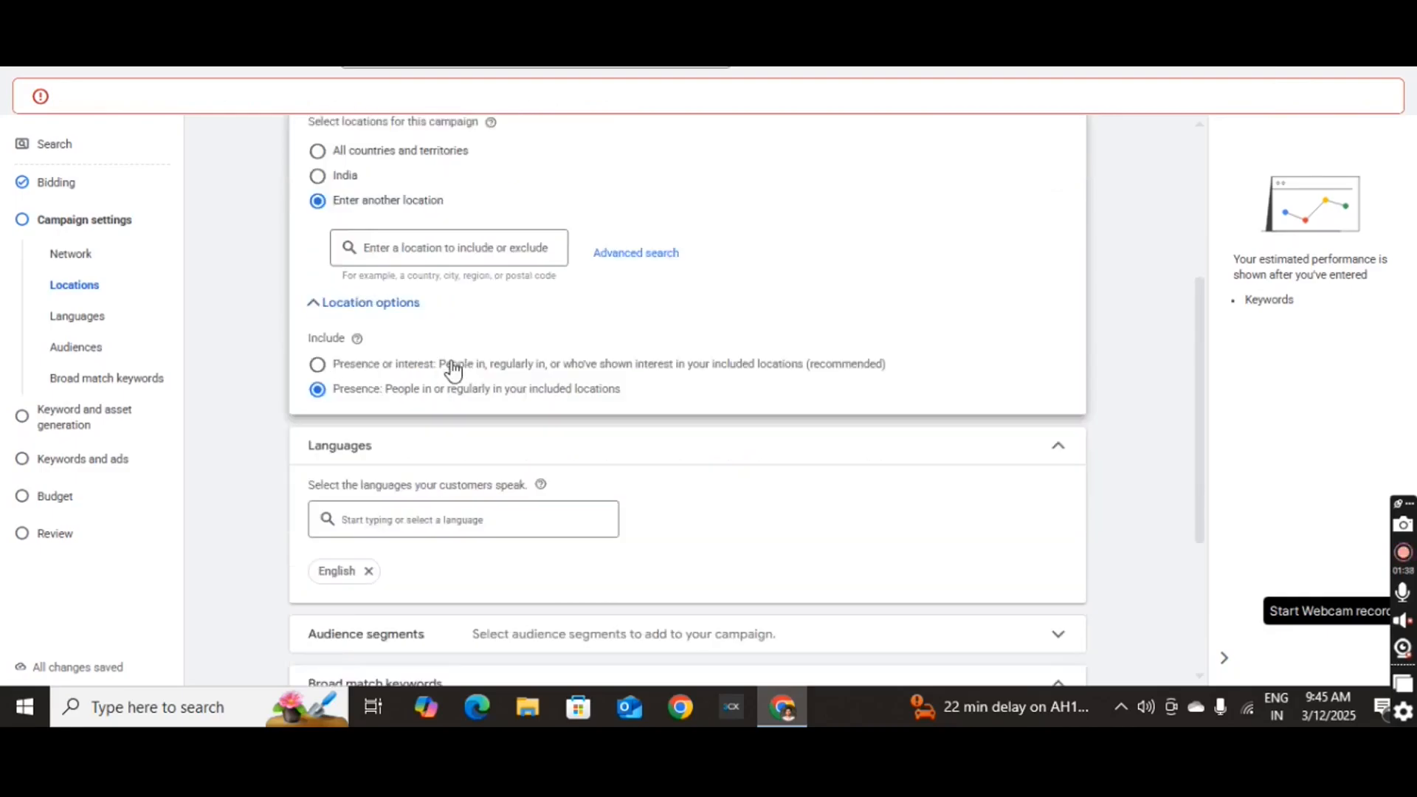
# Review the languages available for the campaign and keep English as the customers' language
pyautogui.scroll(-2, 382, 360)
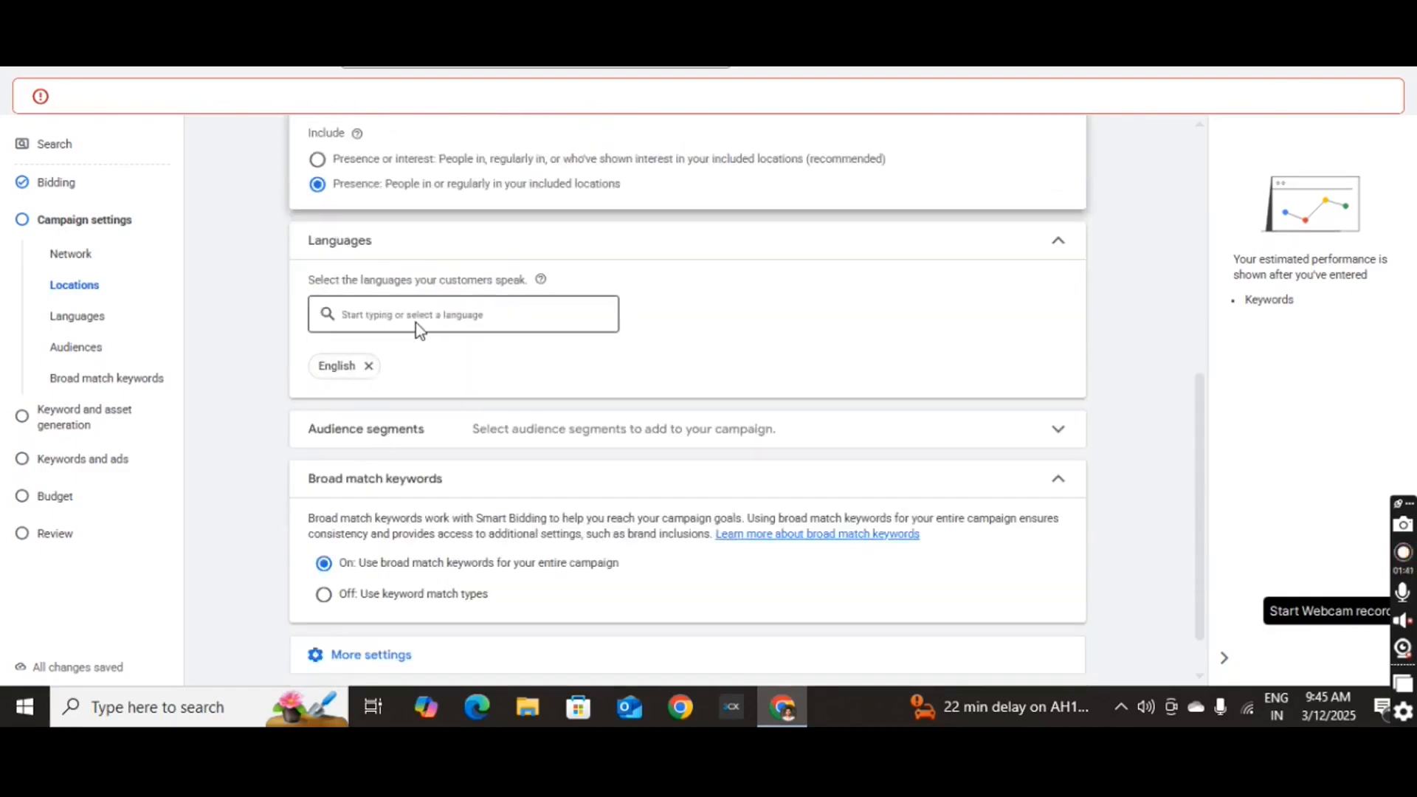
pyautogui.click(411, 321)
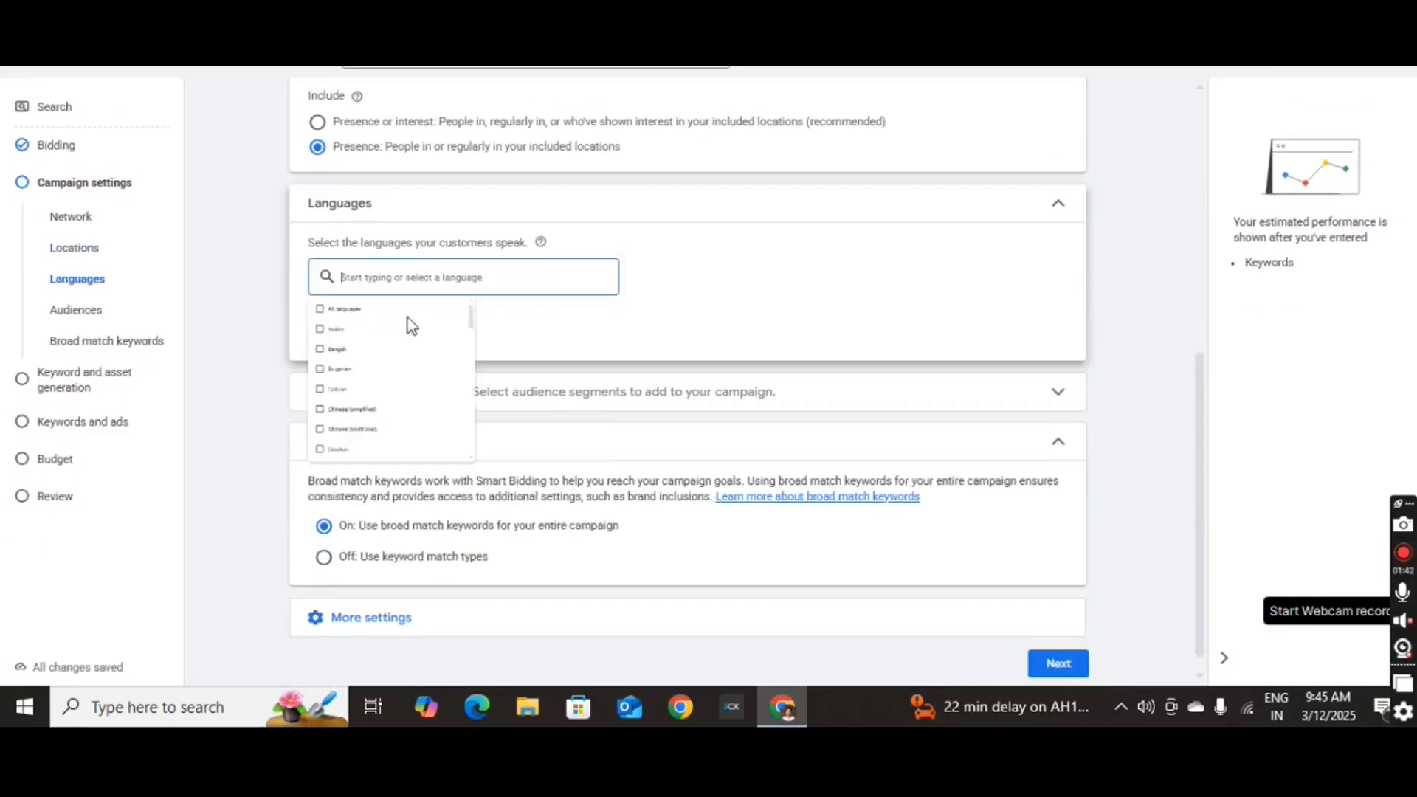
pyautogui.click(655, 316)
pyautogui.scroll(1, 515, 320)
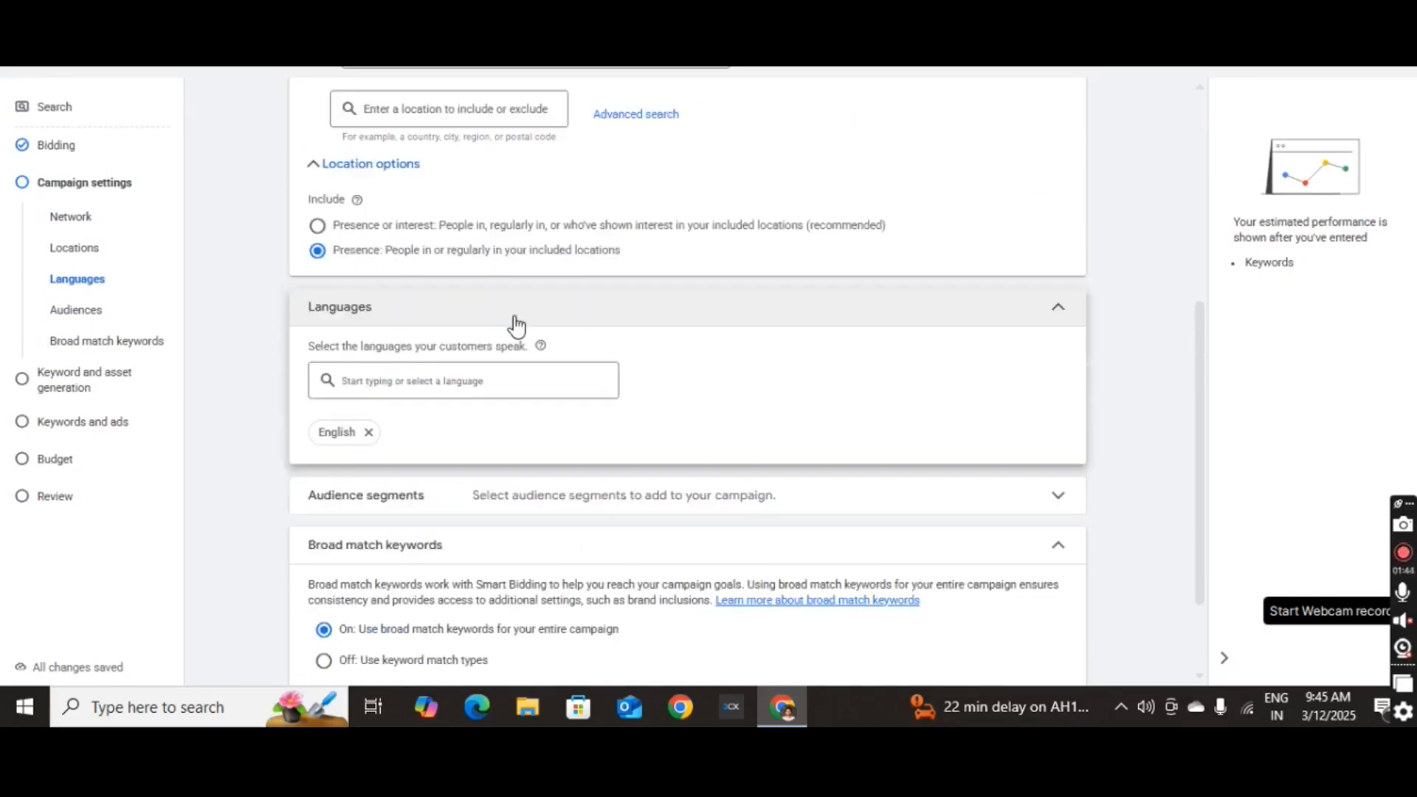
pyautogui.scroll(-2, 479, 336)
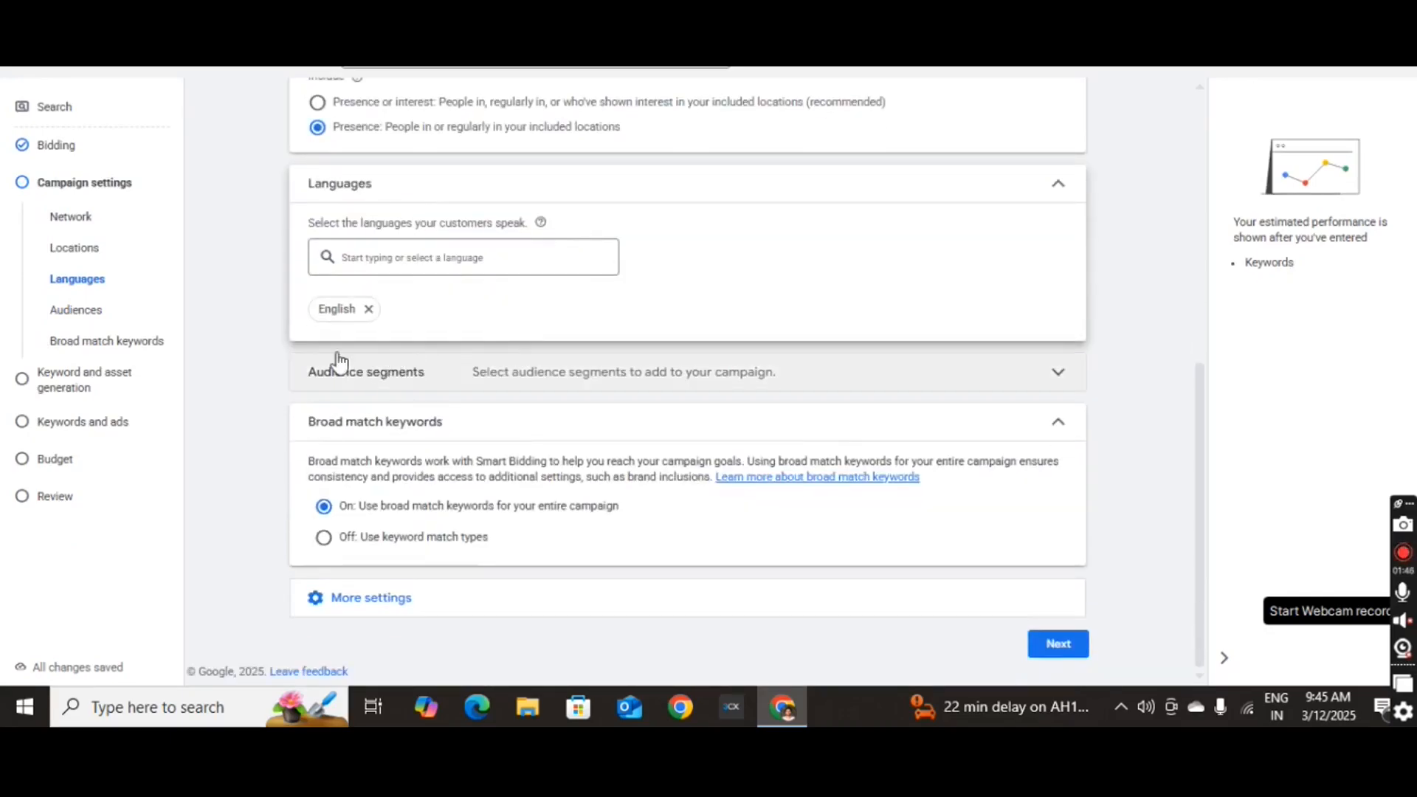
# Look through the suggested audience segments without selecting any for the campaign
pyautogui.click(414, 381)
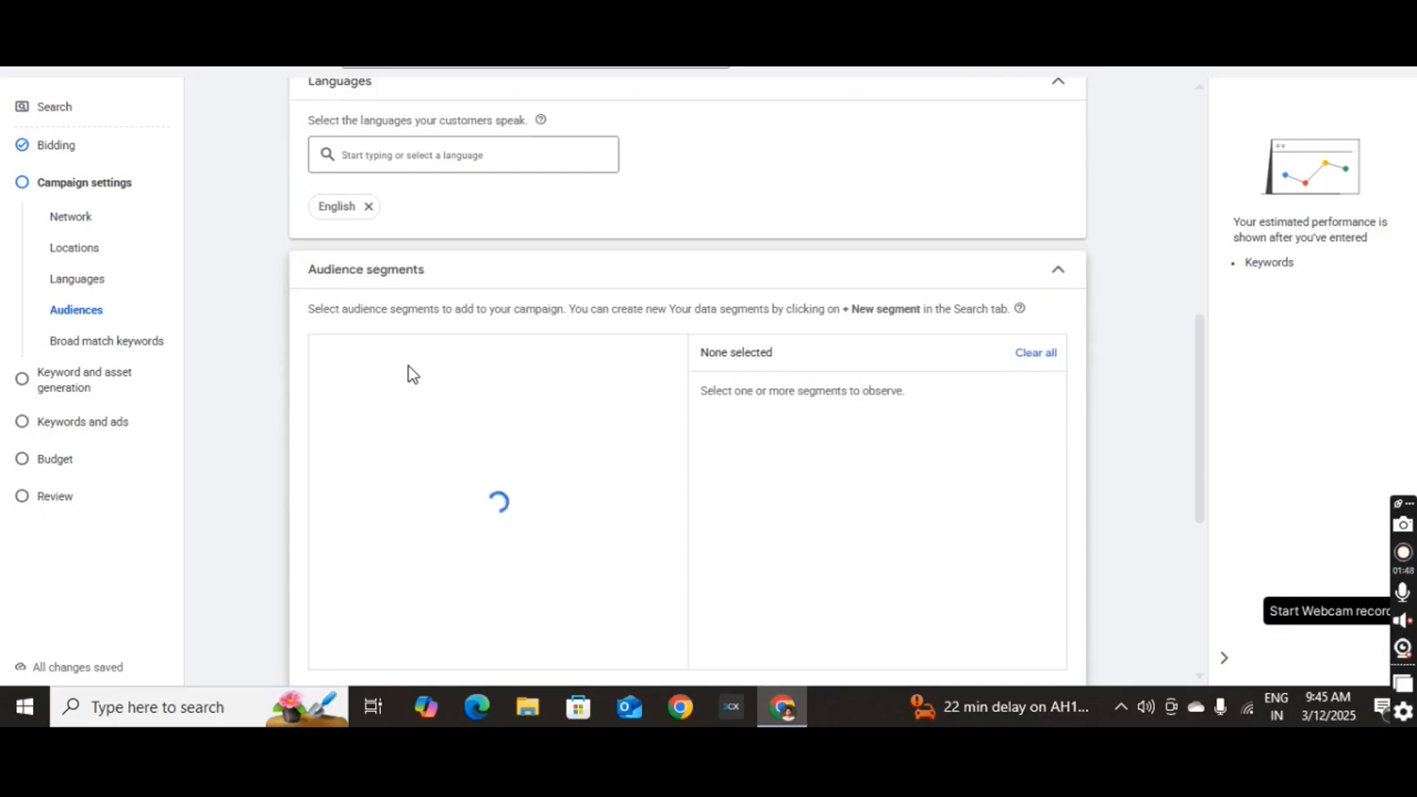
pyautogui.scroll(-5, 417, 450)
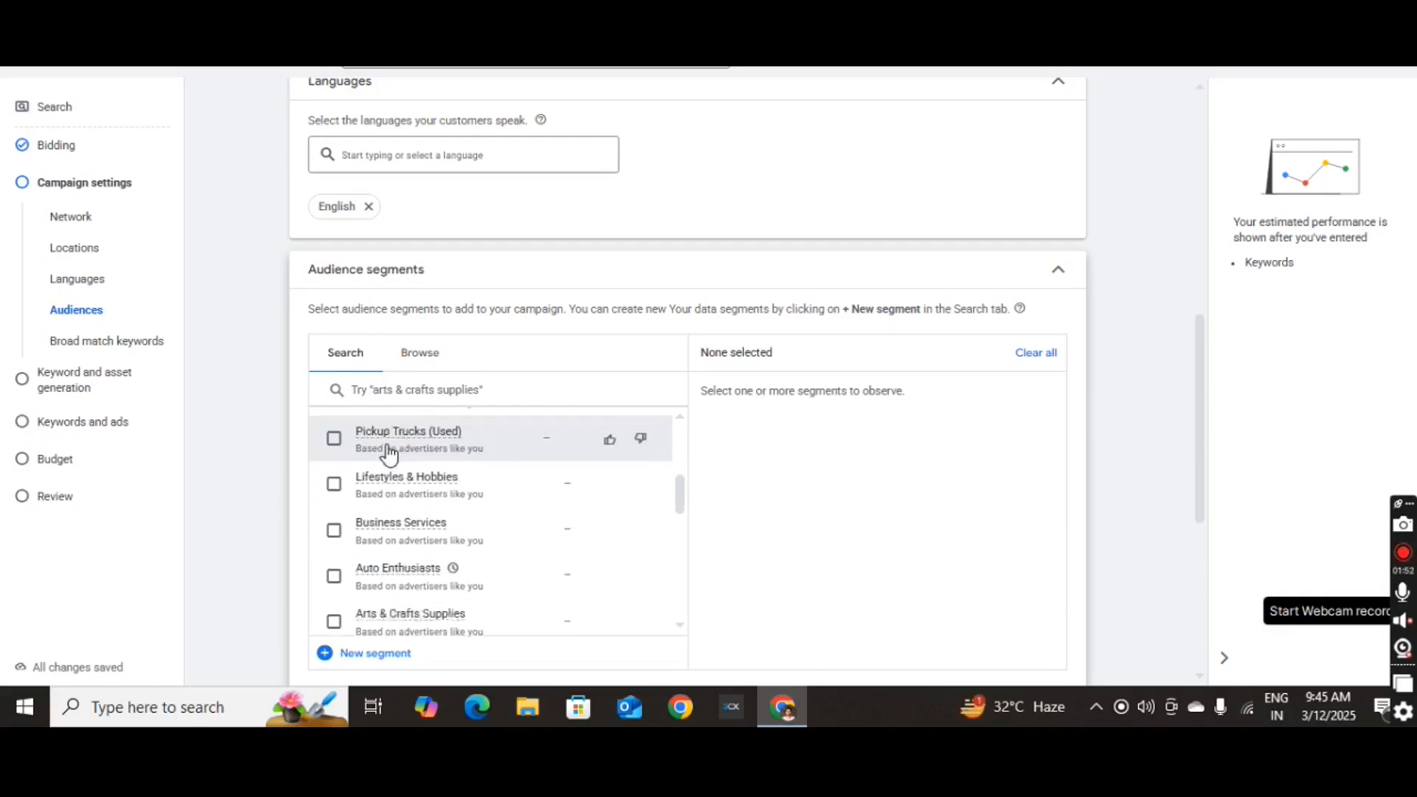
pyautogui.scroll(5, 389, 454)
pyautogui.click(483, 287)
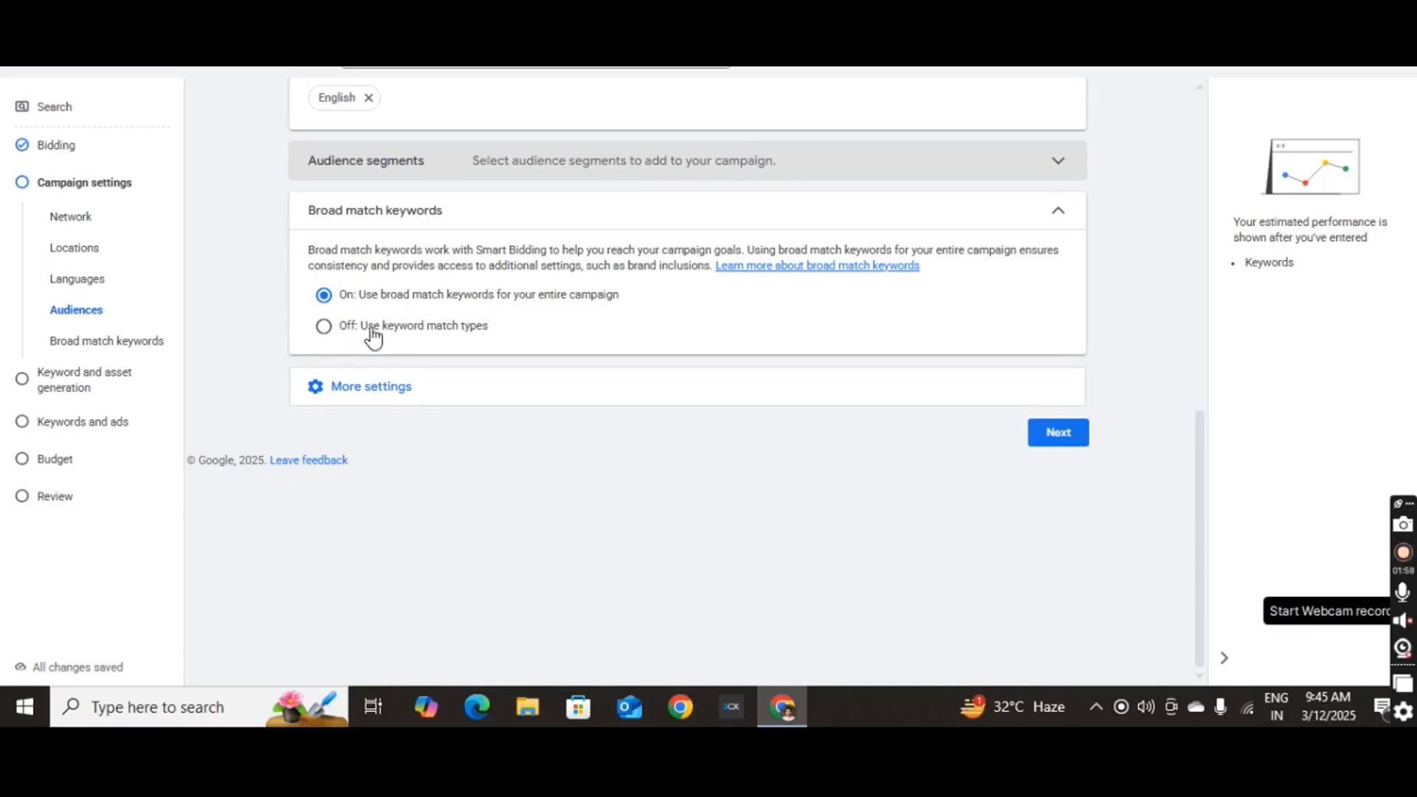
# Turn off broad match keywords in favour of keyword match types and check the campaign's start and end dates
pyautogui.click(325, 327)
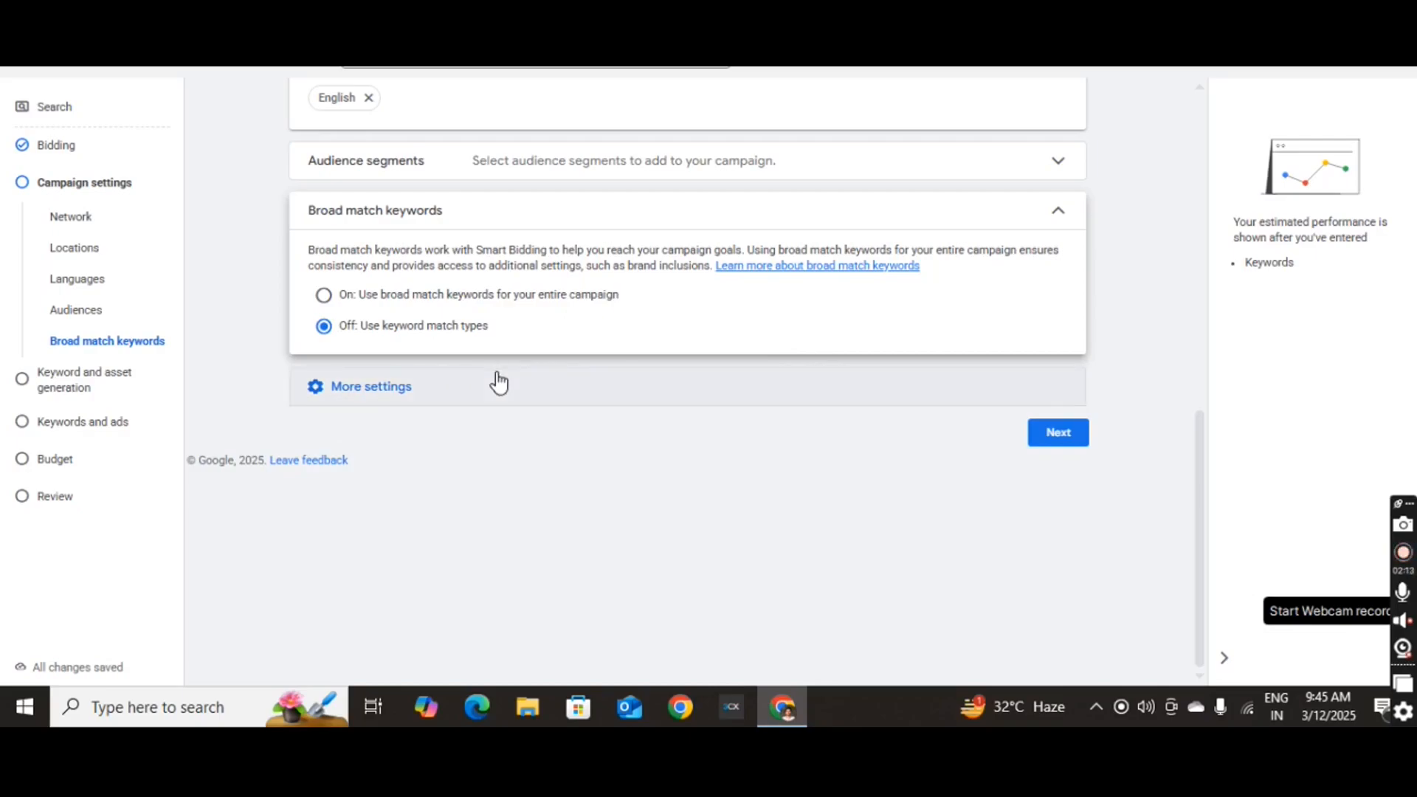
pyautogui.click(404, 400)
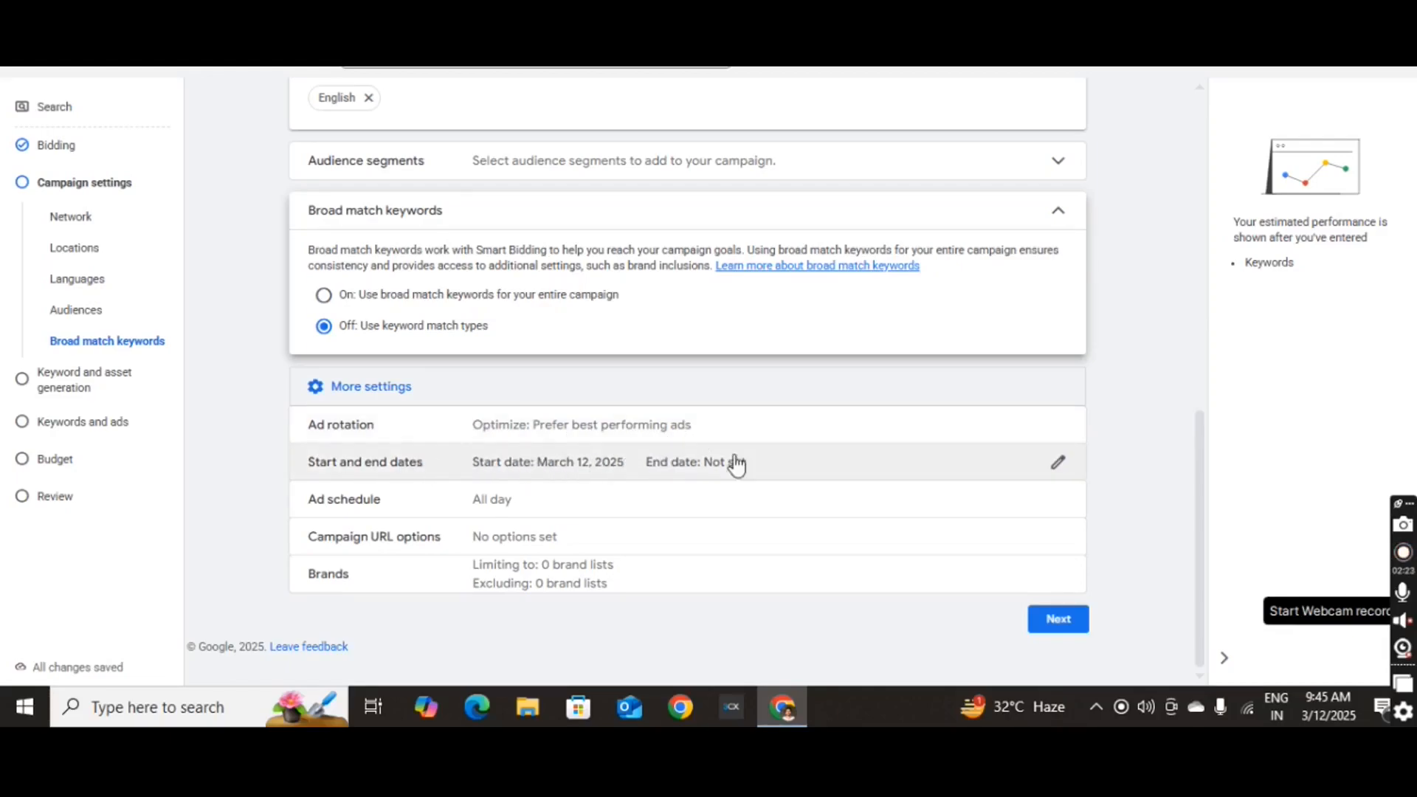
pyautogui.click(1058, 463)
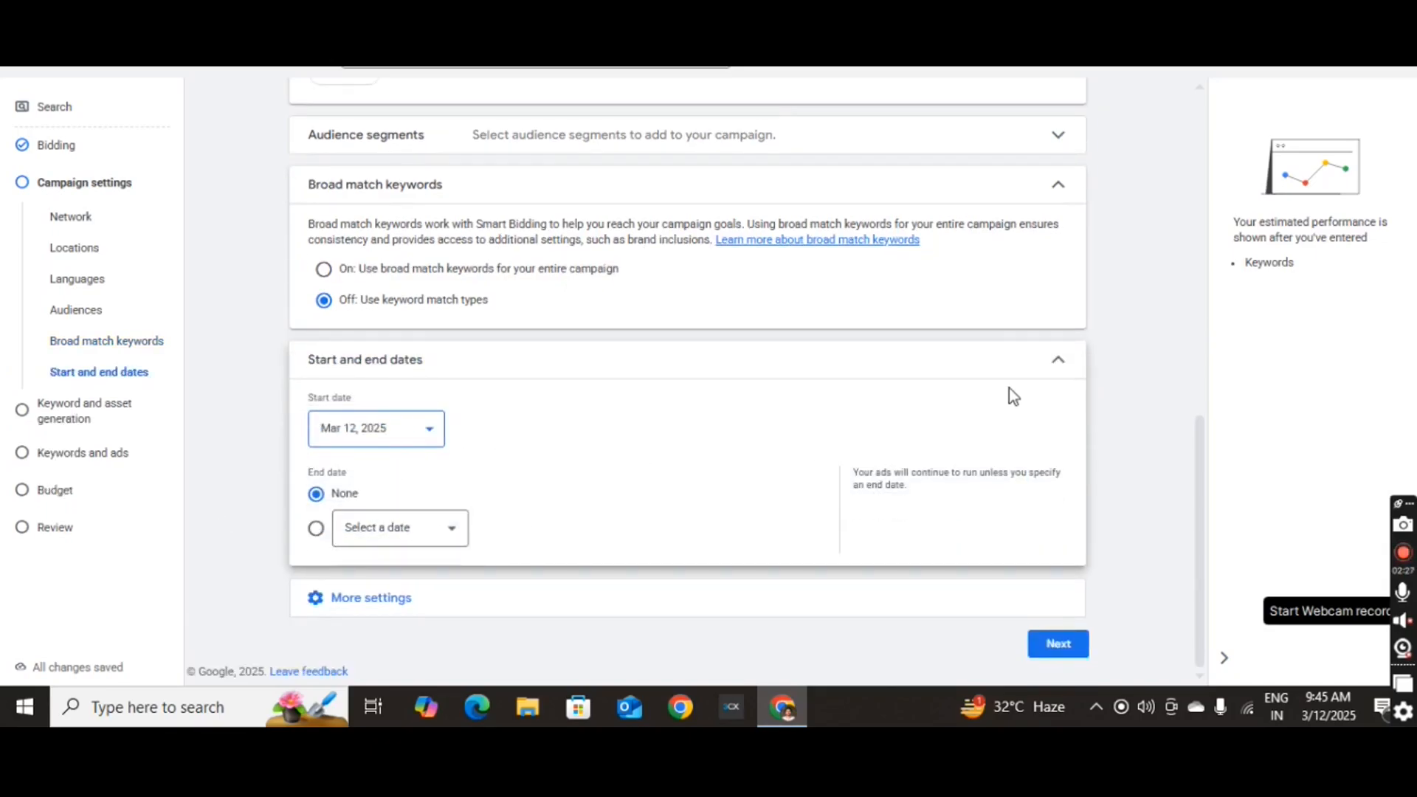
pyautogui.click(1072, 374)
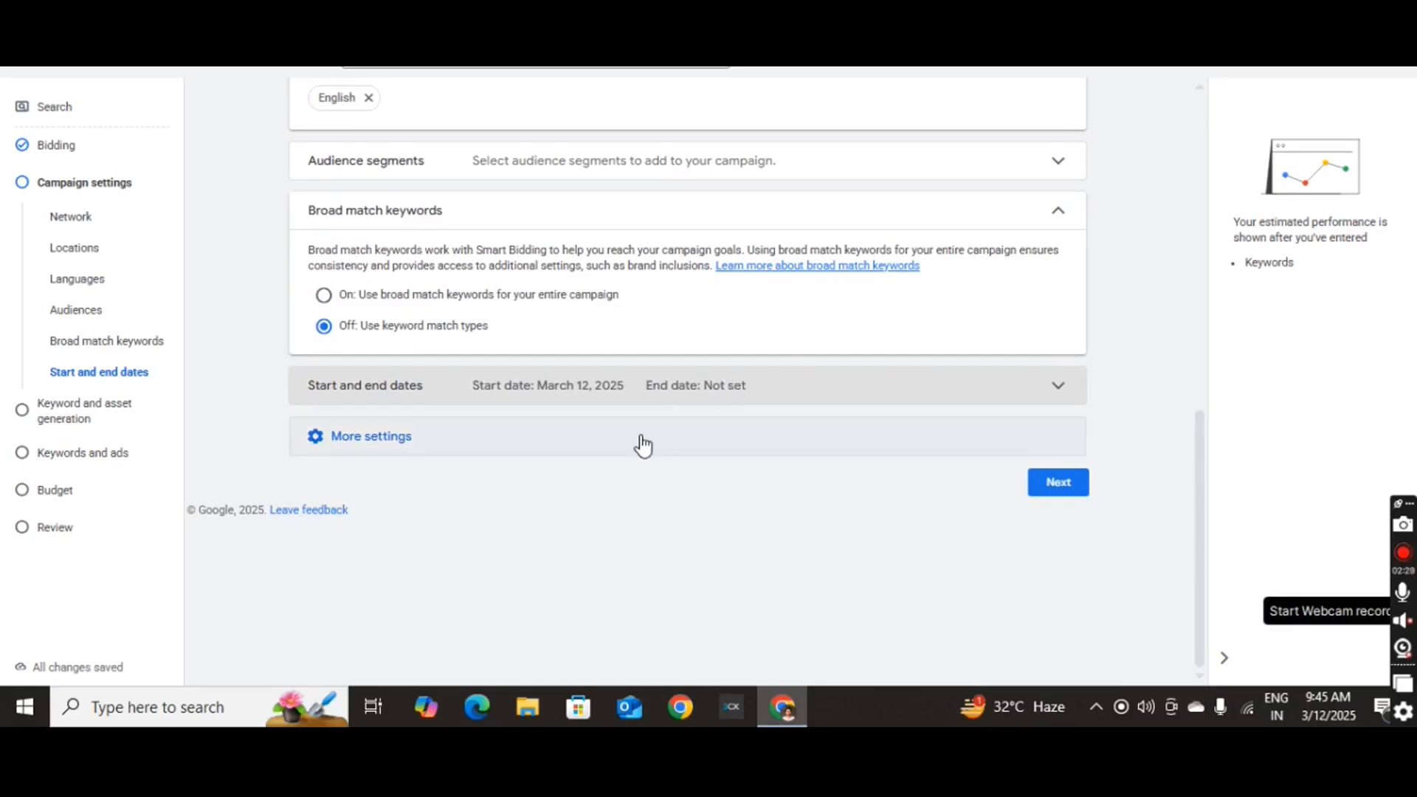
# Review the campaign's brand inclusion and exclusion settings without adding any brand list
pyautogui.click(605, 445)
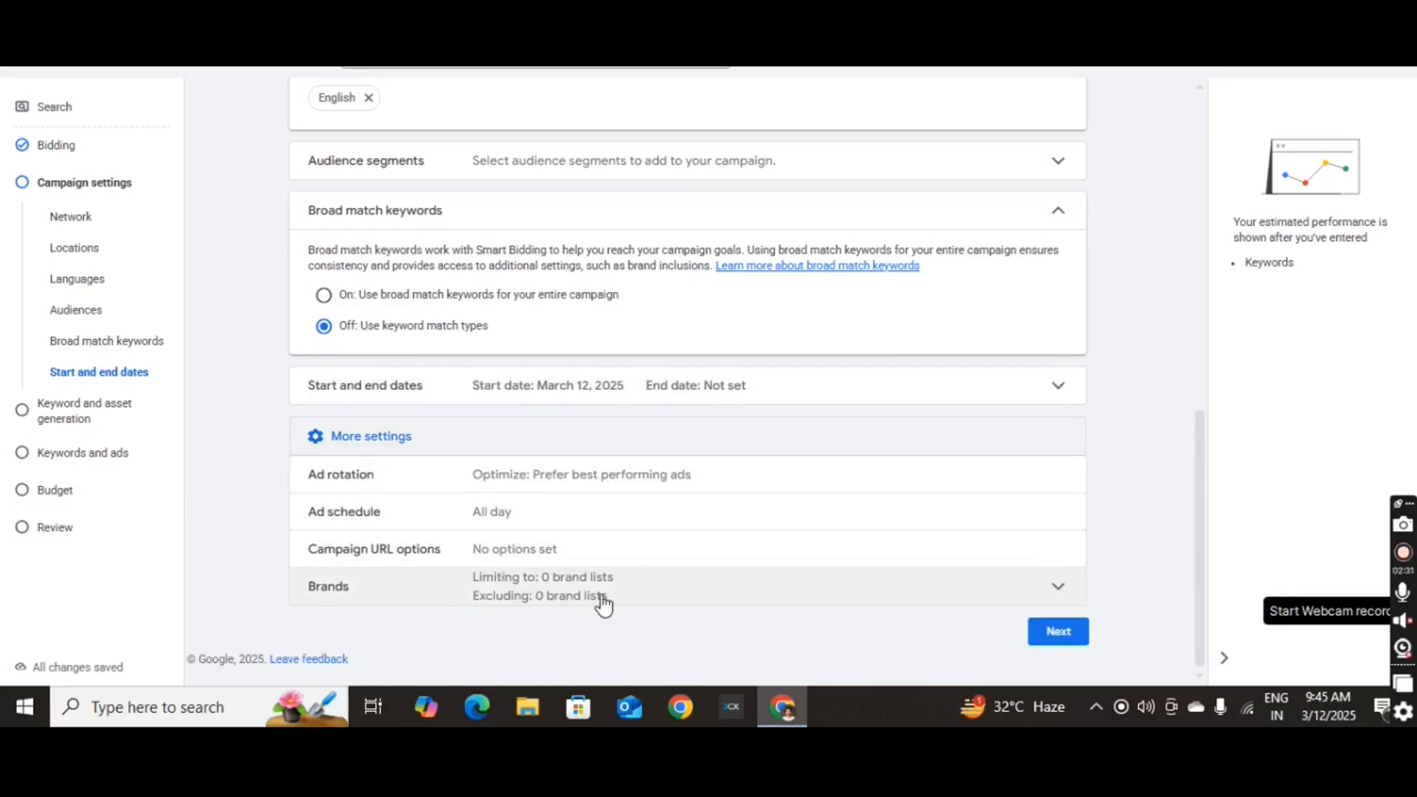
pyautogui.click(1056, 588)
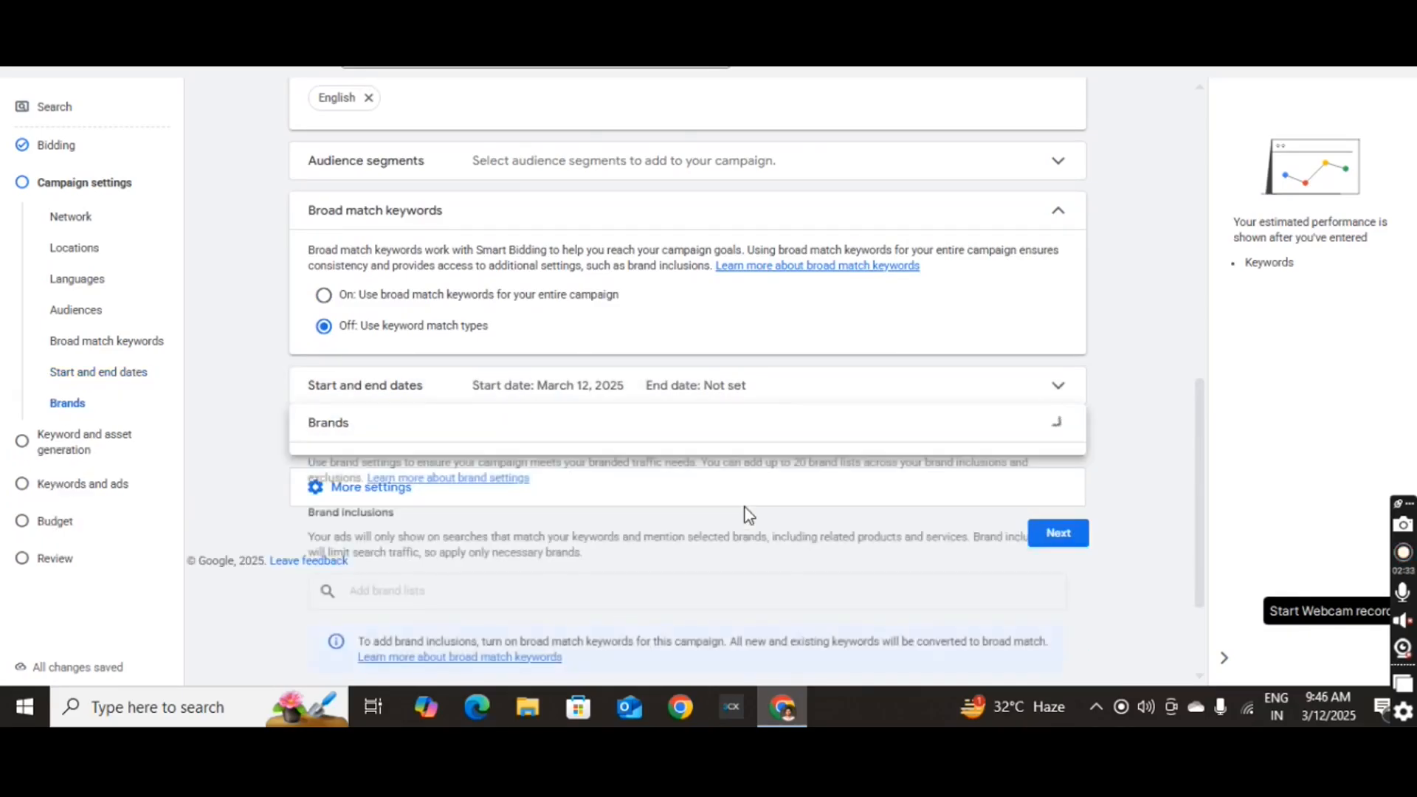
pyautogui.scroll(-1, 576, 503)
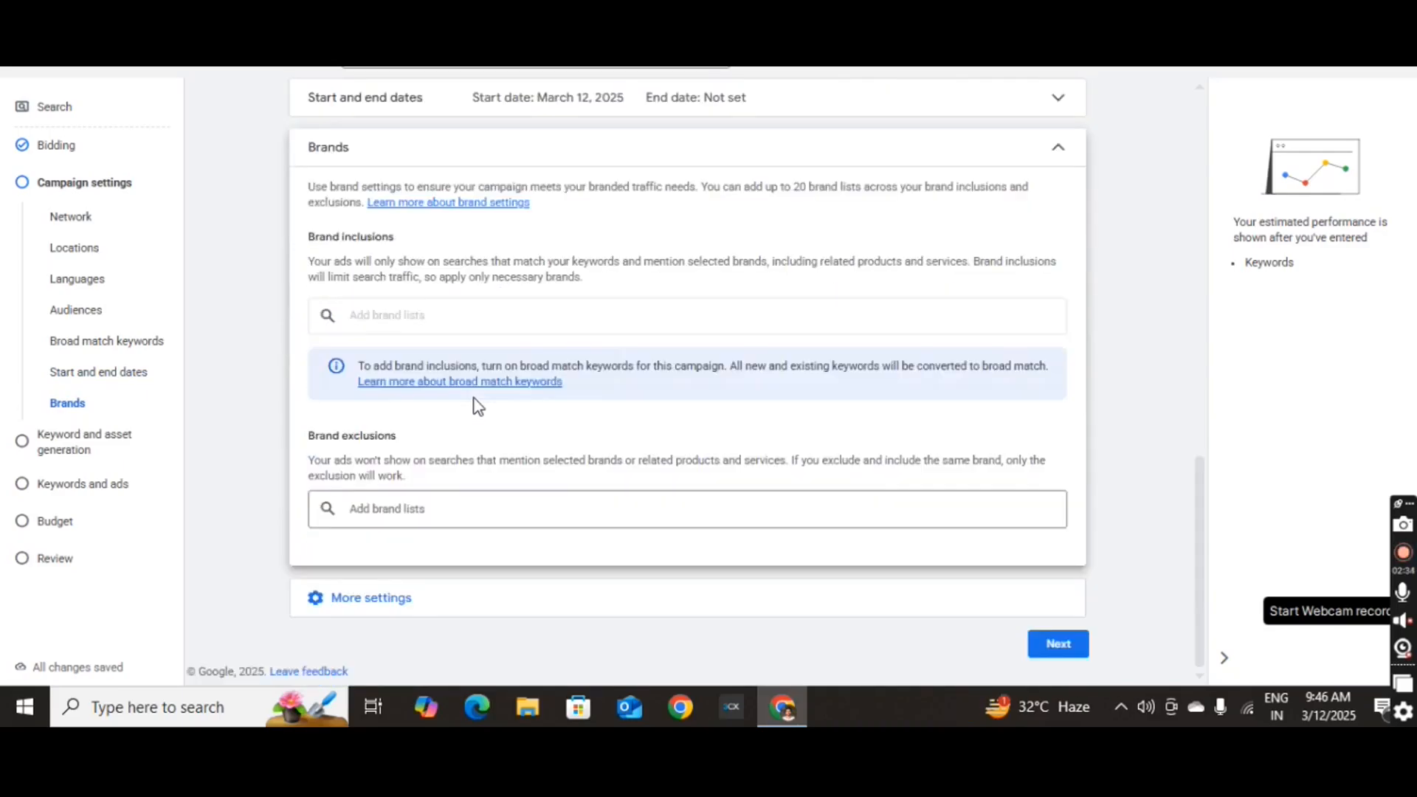
pyautogui.click(395, 507)
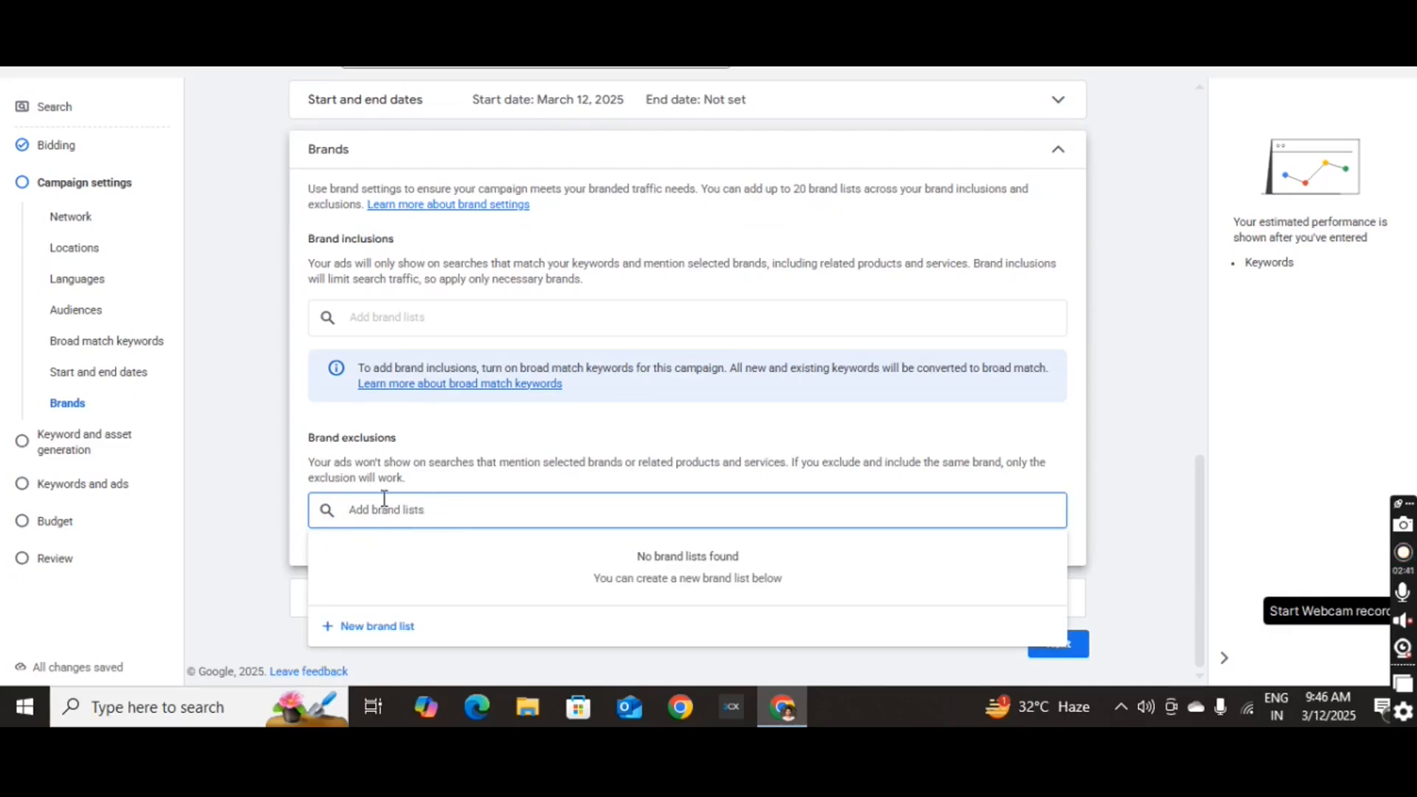
pyautogui.click(298, 395)
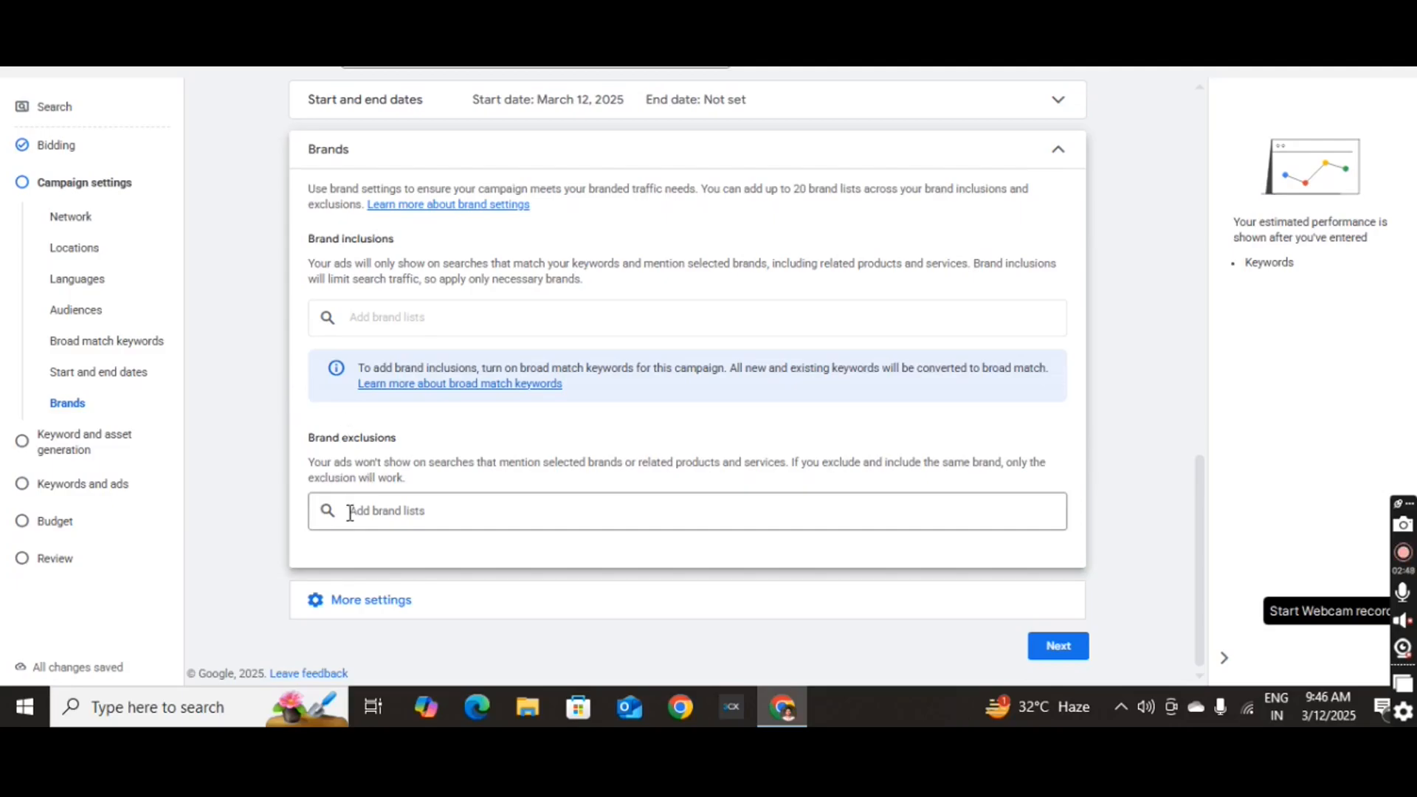
pyautogui.click(1056, 149)
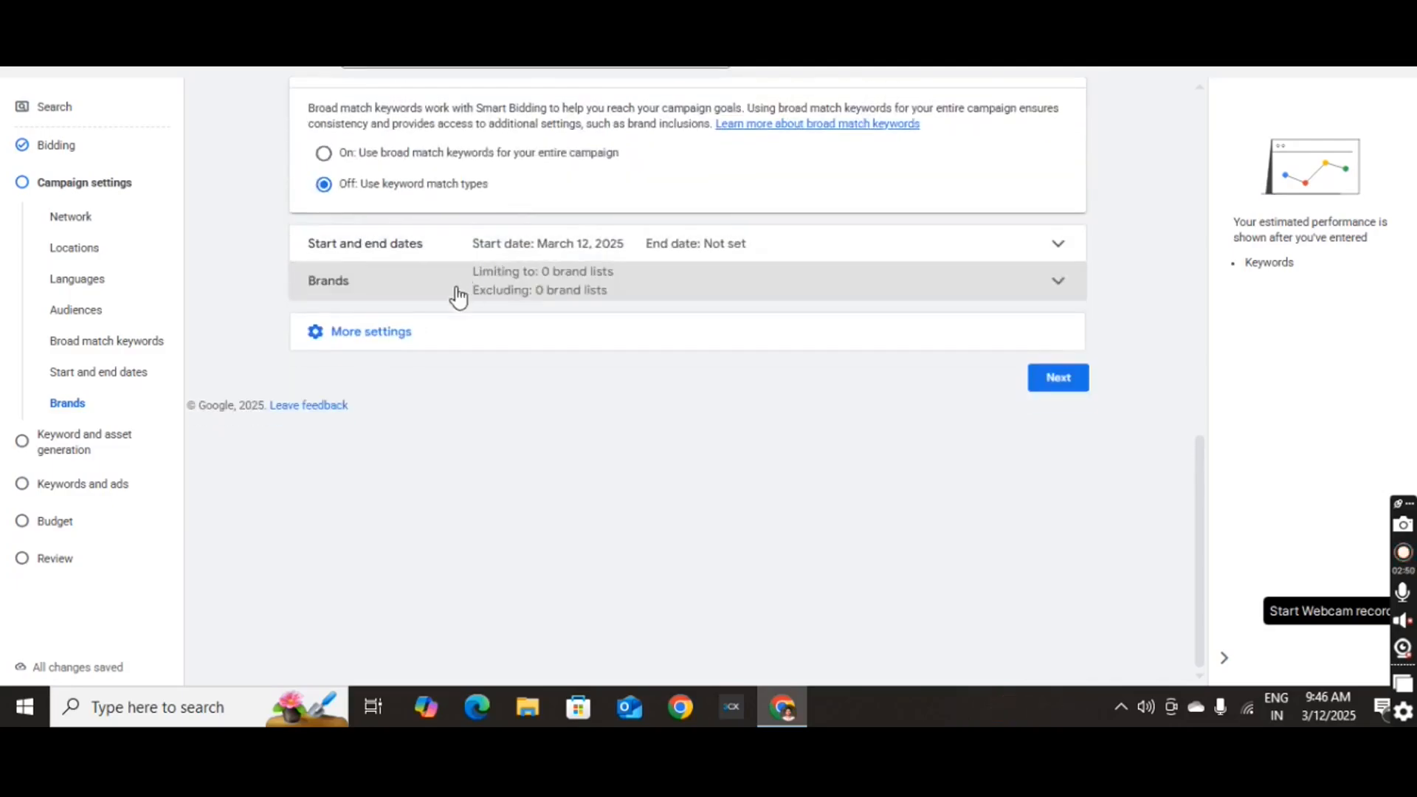
# Proceed from the campaign settings and skip keyword and asset generation without giving a final URL
pyautogui.click(431, 329)
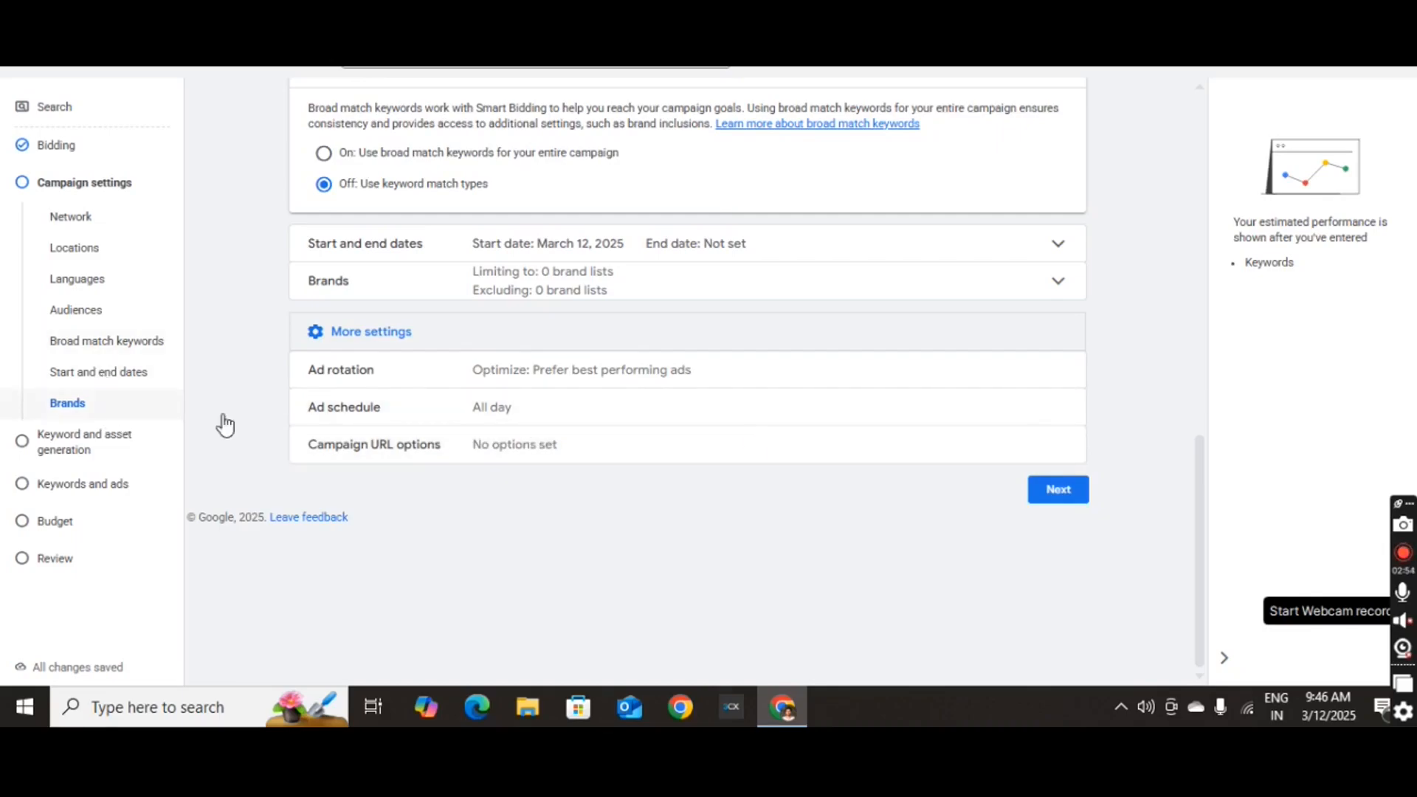
pyautogui.click(1057, 490)
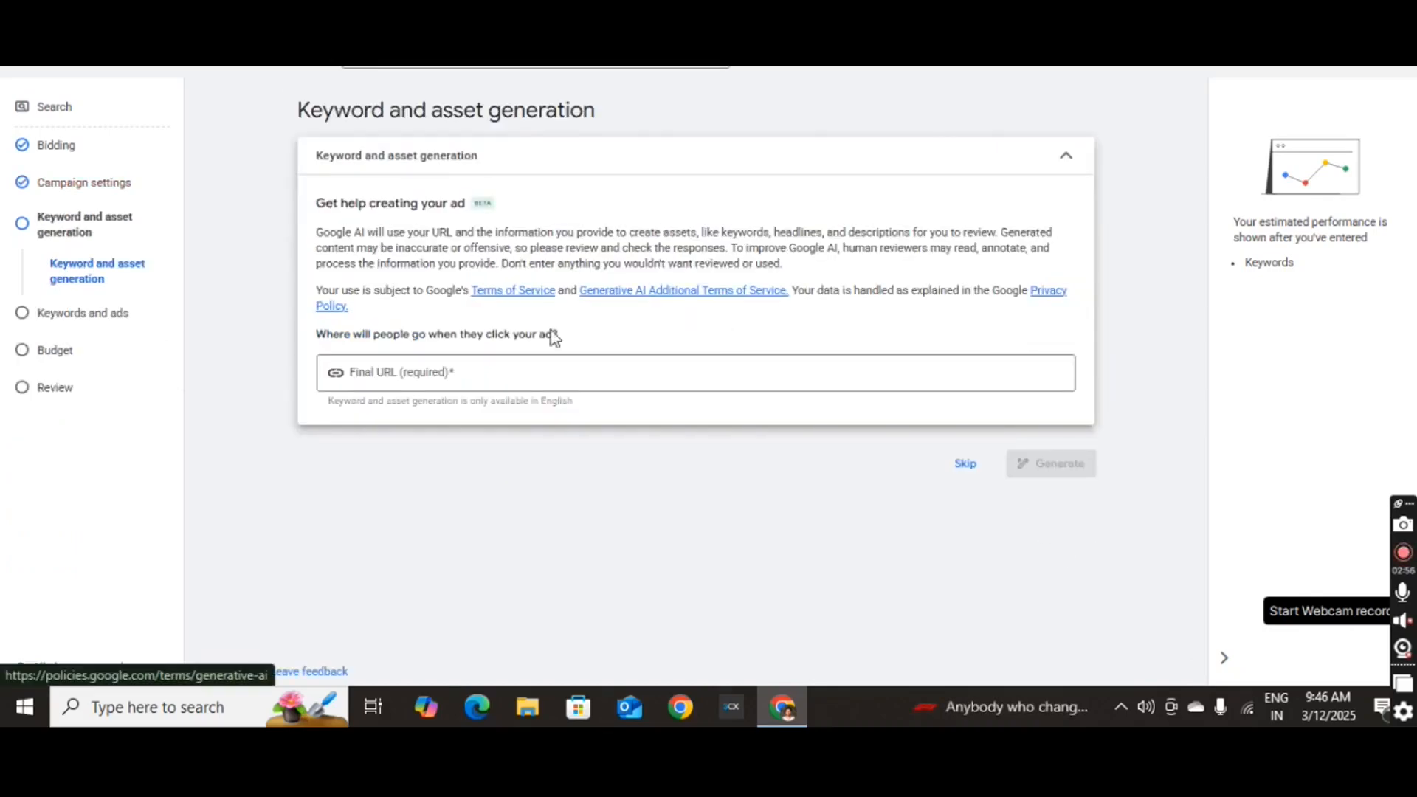
pyautogui.click(419, 372)
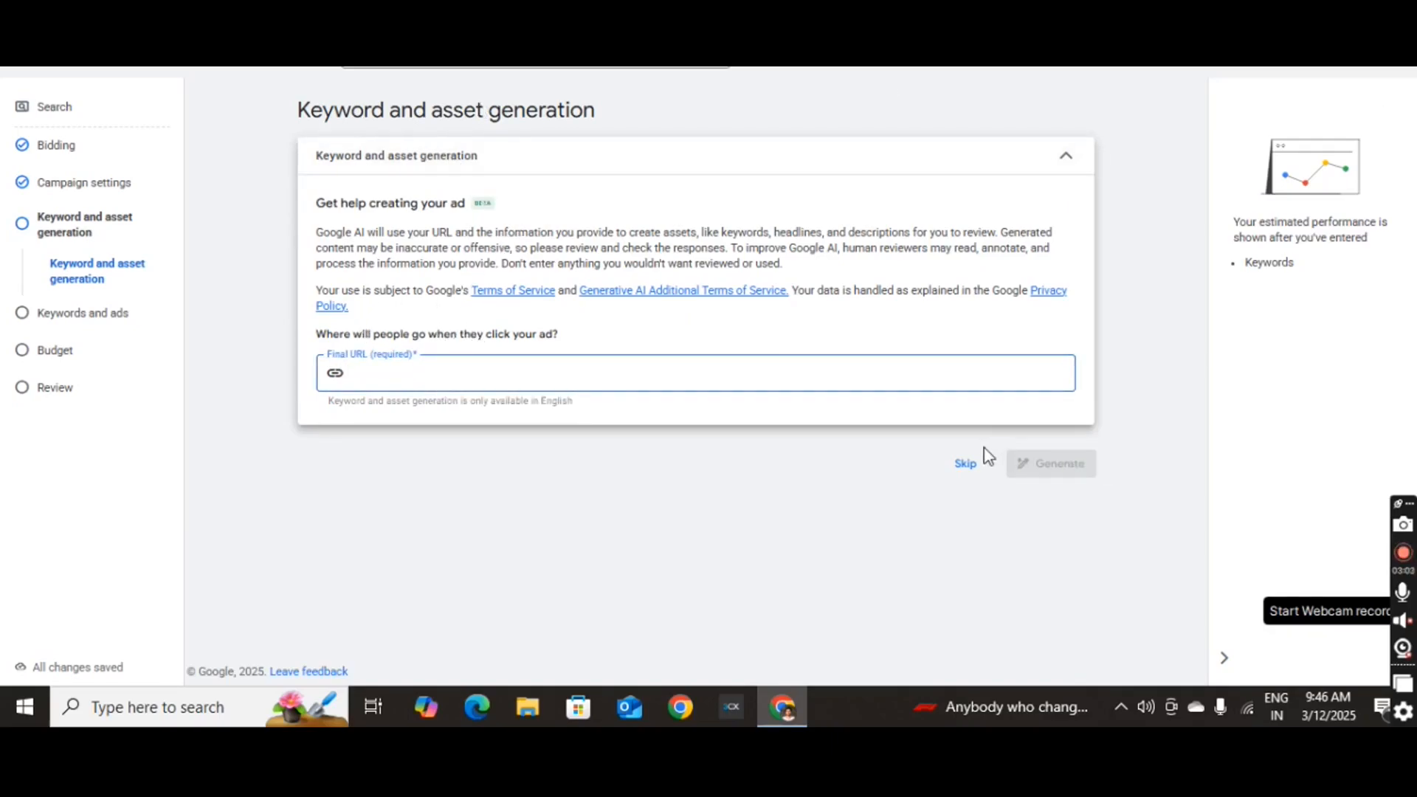
pyautogui.click(964, 468)
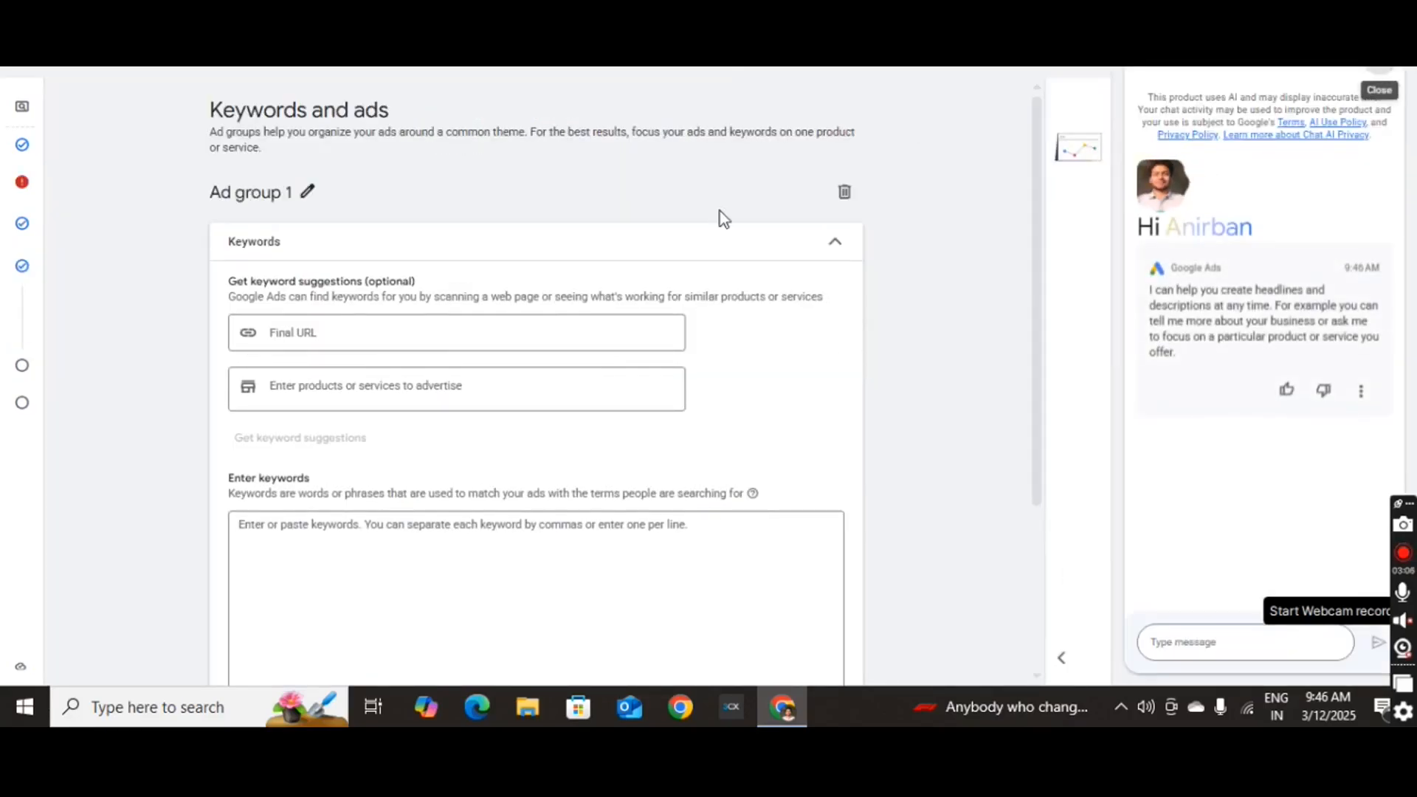
# Close the AI assistant and end its chat to free up the keywords and ads page
pyautogui.scroll(-2, 720, 211)
pyautogui.click(1379, 68)
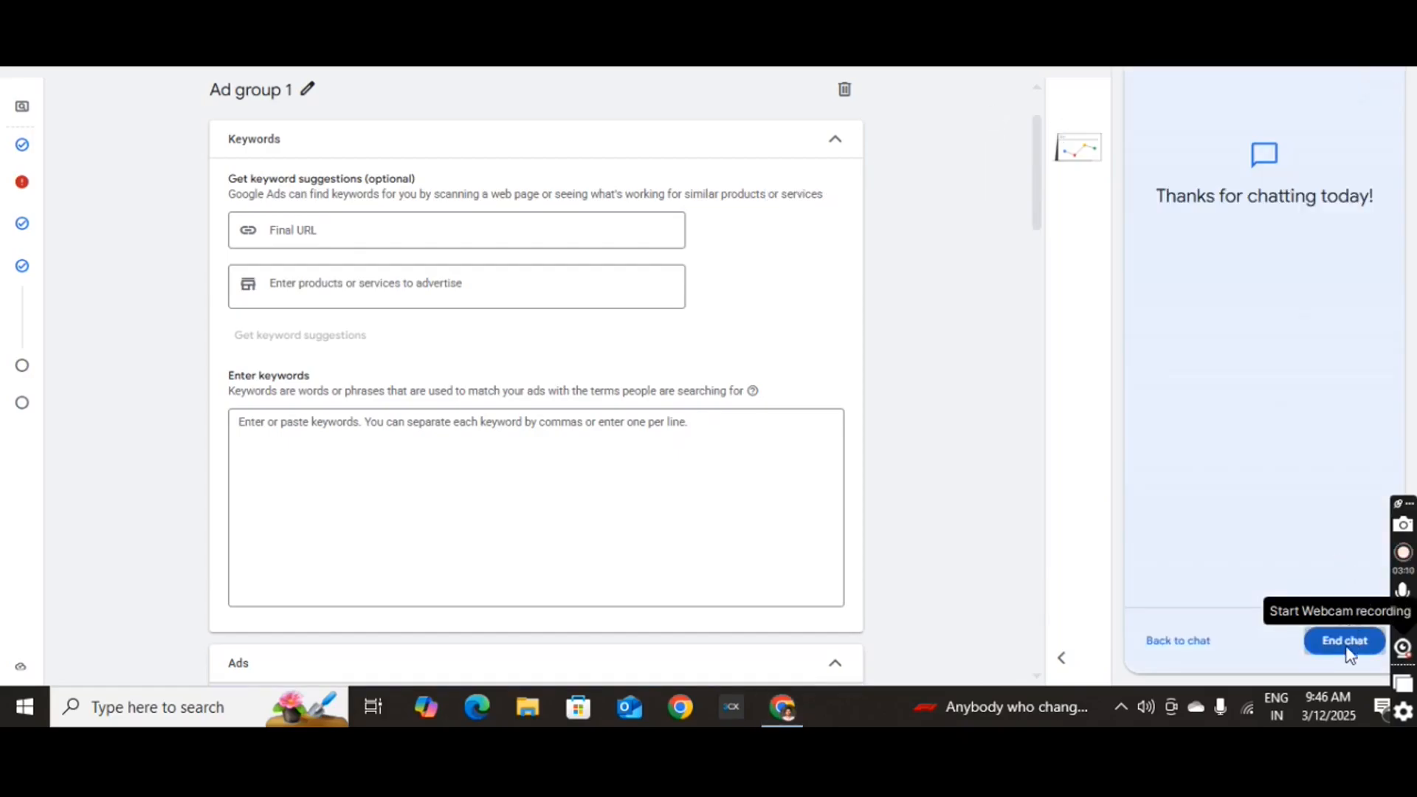
pyautogui.click(1350, 655)
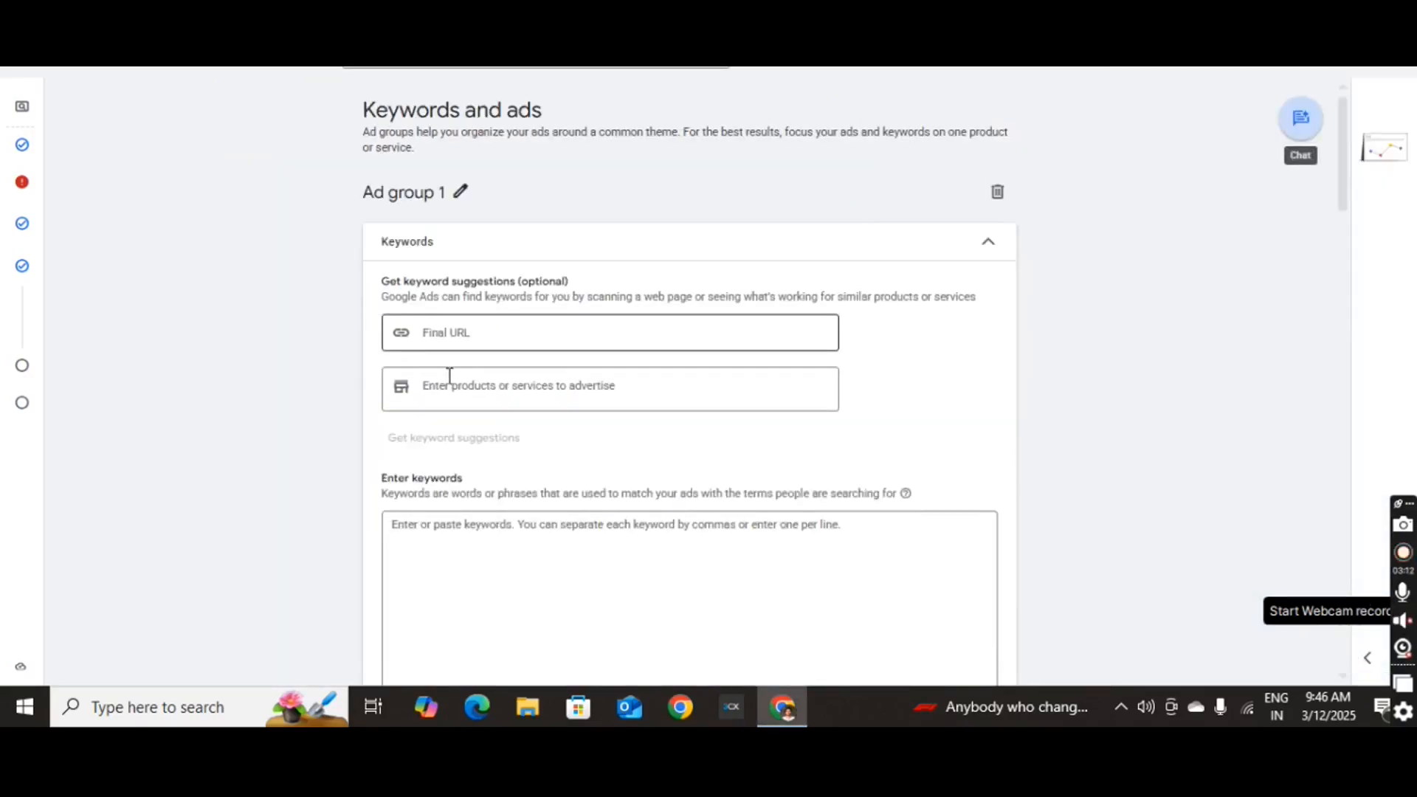
pyautogui.scroll(-3, 442, 241)
pyautogui.scroll(3, 452, 219)
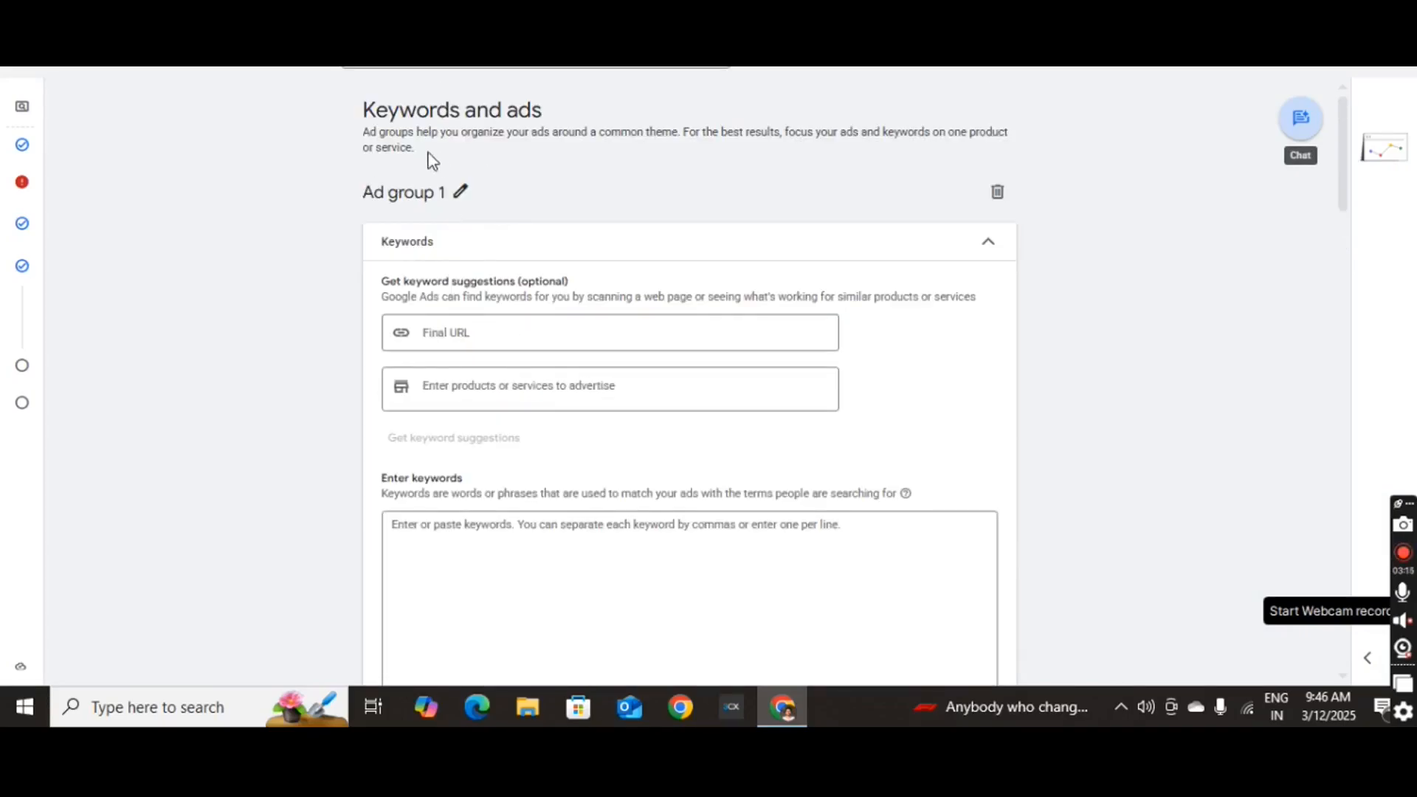
# Rename the ad group as "First copy"
pyautogui.click(453, 194)
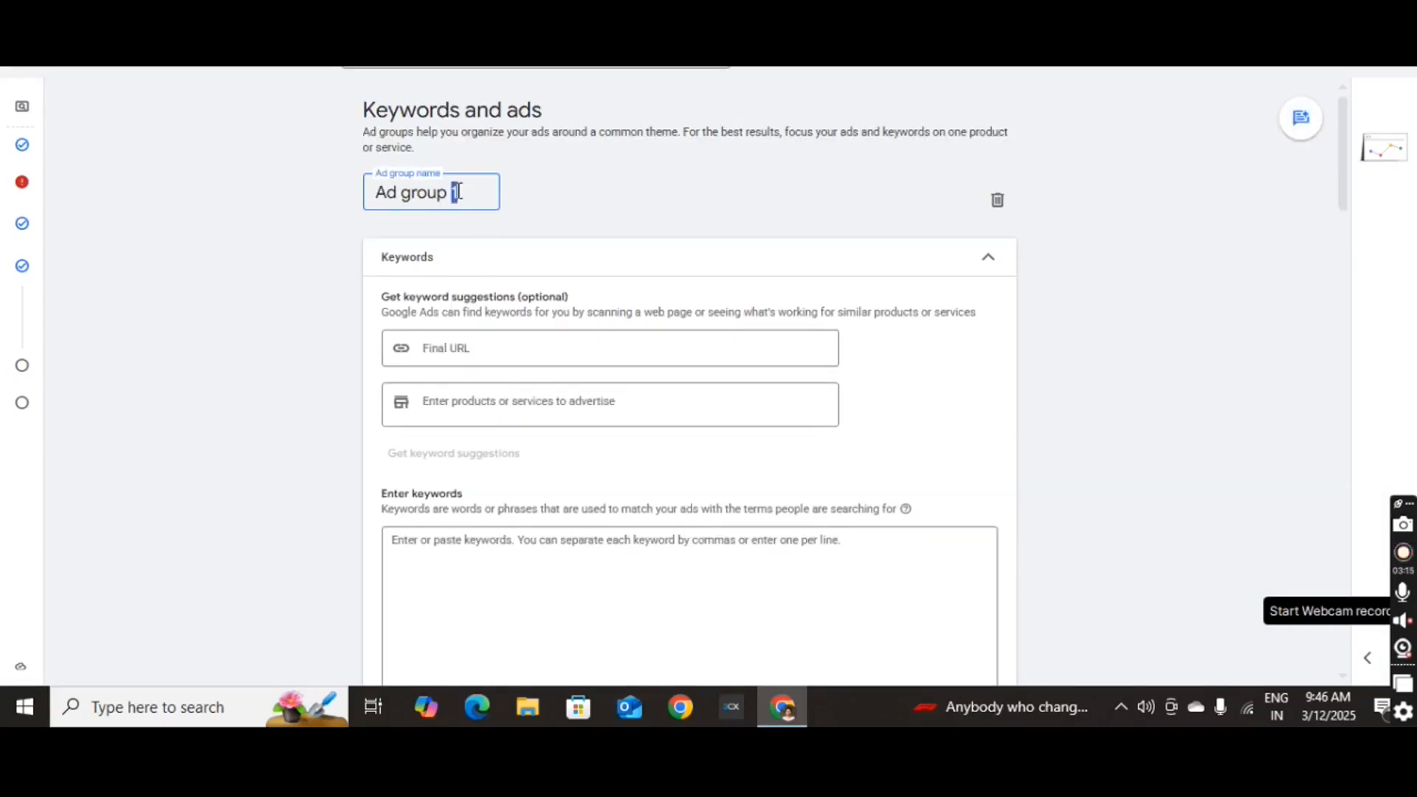
pyautogui.tripleClick(457, 192)
pyautogui.write('First cap')
pyautogui.press('BackSpace')
pyautogui.press('BackSpace')
pyautogui.write('opy')
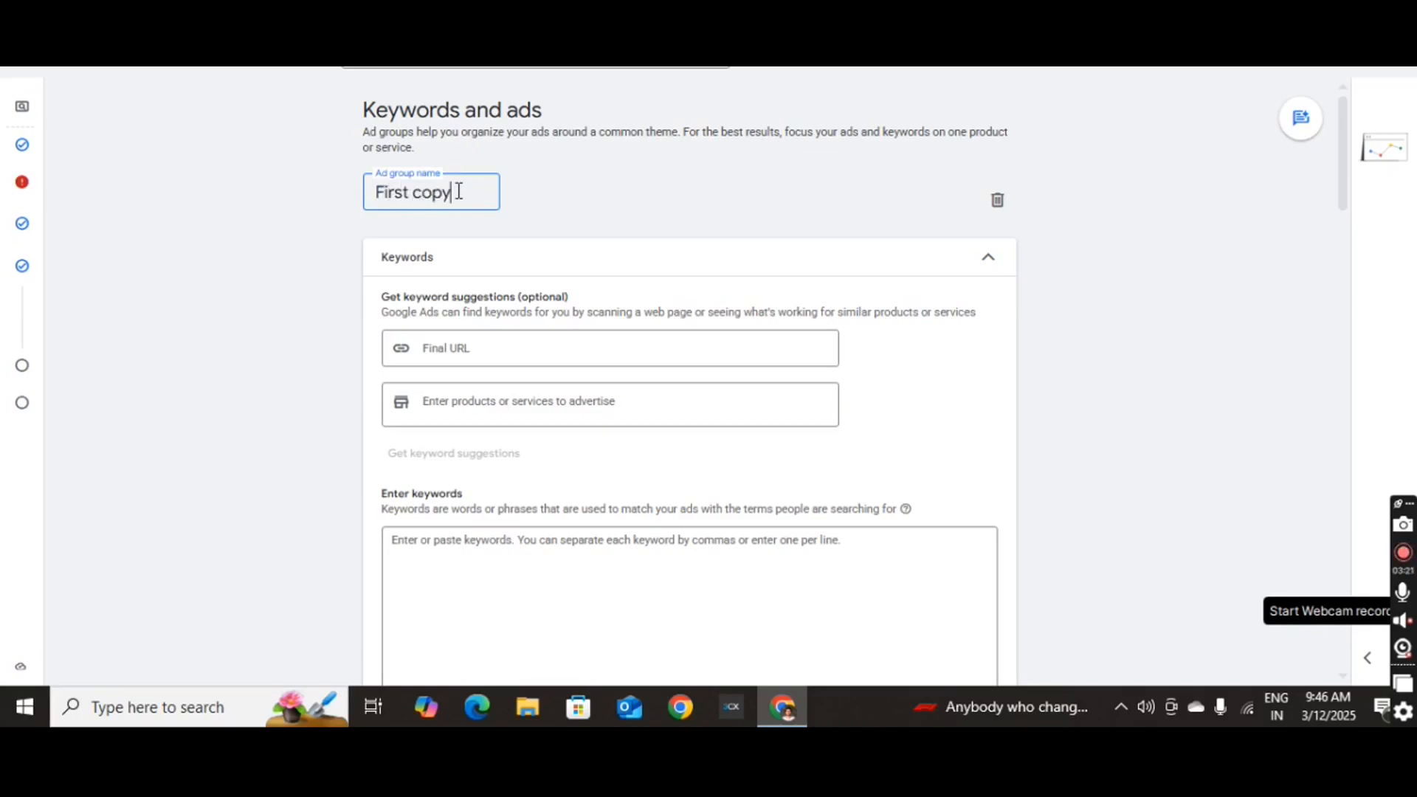
pyautogui.click(531, 215)
# Enter the business website's .com address as the final URL for keyword suggestions
pyautogui.click(428, 331)
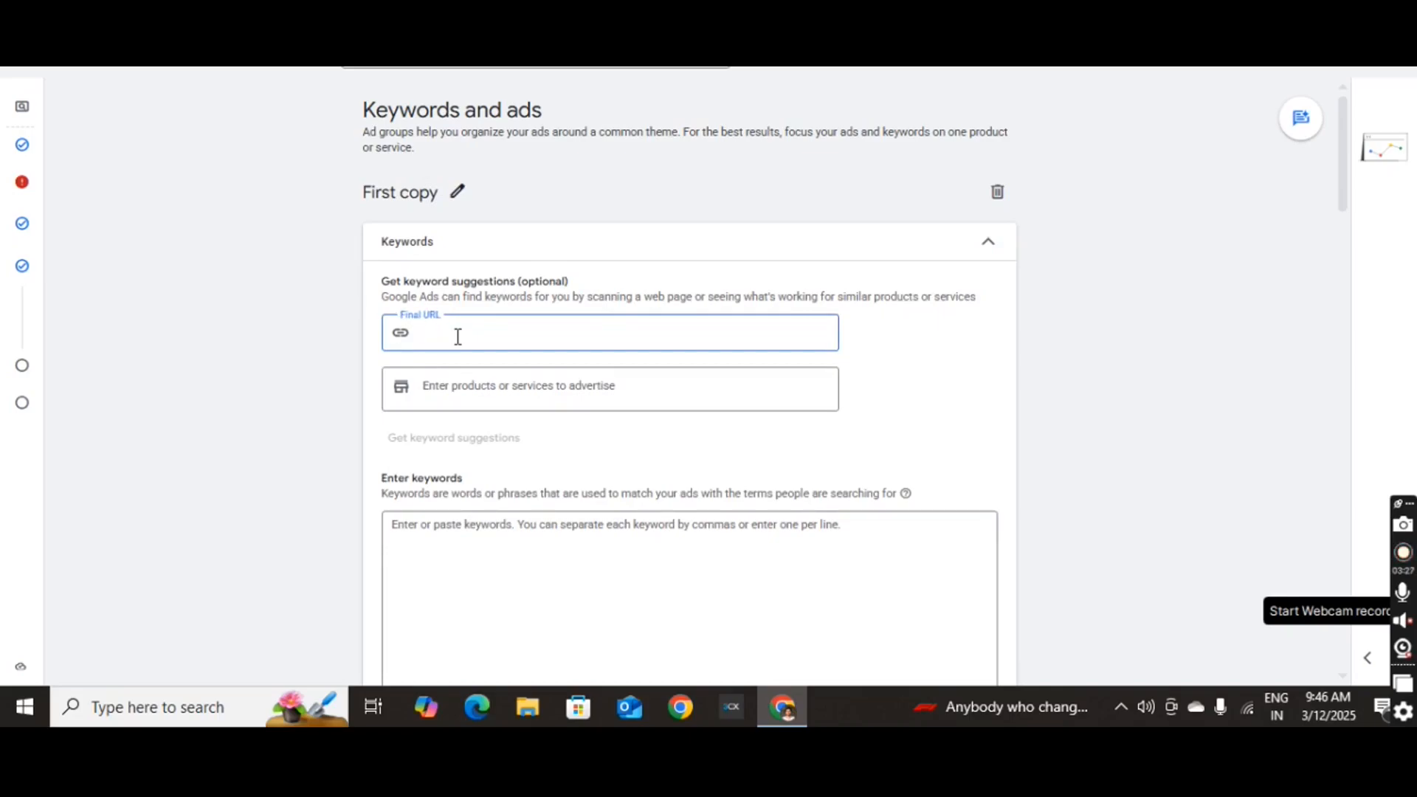
pyautogui.write('www')
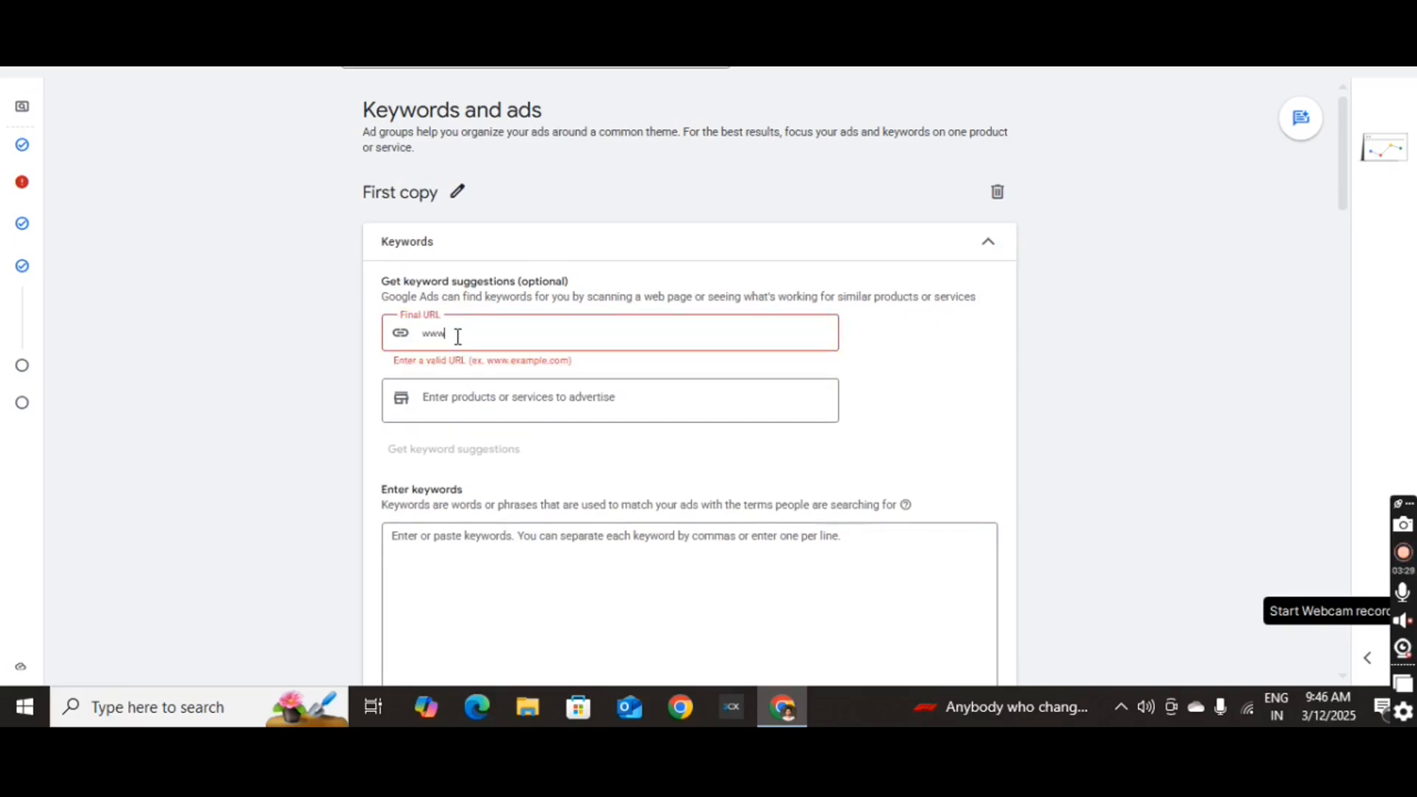
pyautogui.write('.arbanpantu/')
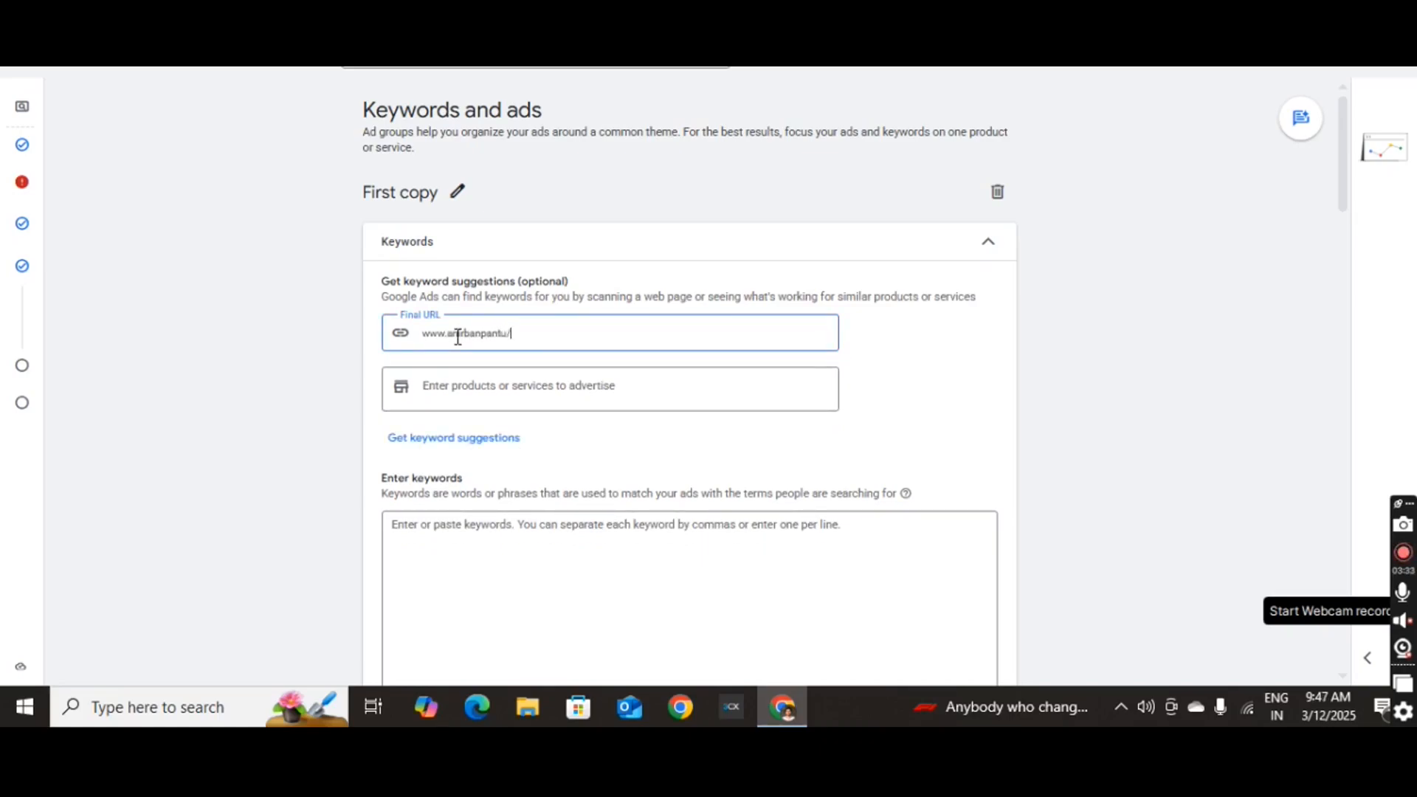
pyautogui.write('.')
pyautogui.press('Left')
pyautogui.press('Delete')
# Add "softwares" as the product or service to advertise
pyautogui.click(504, 379)
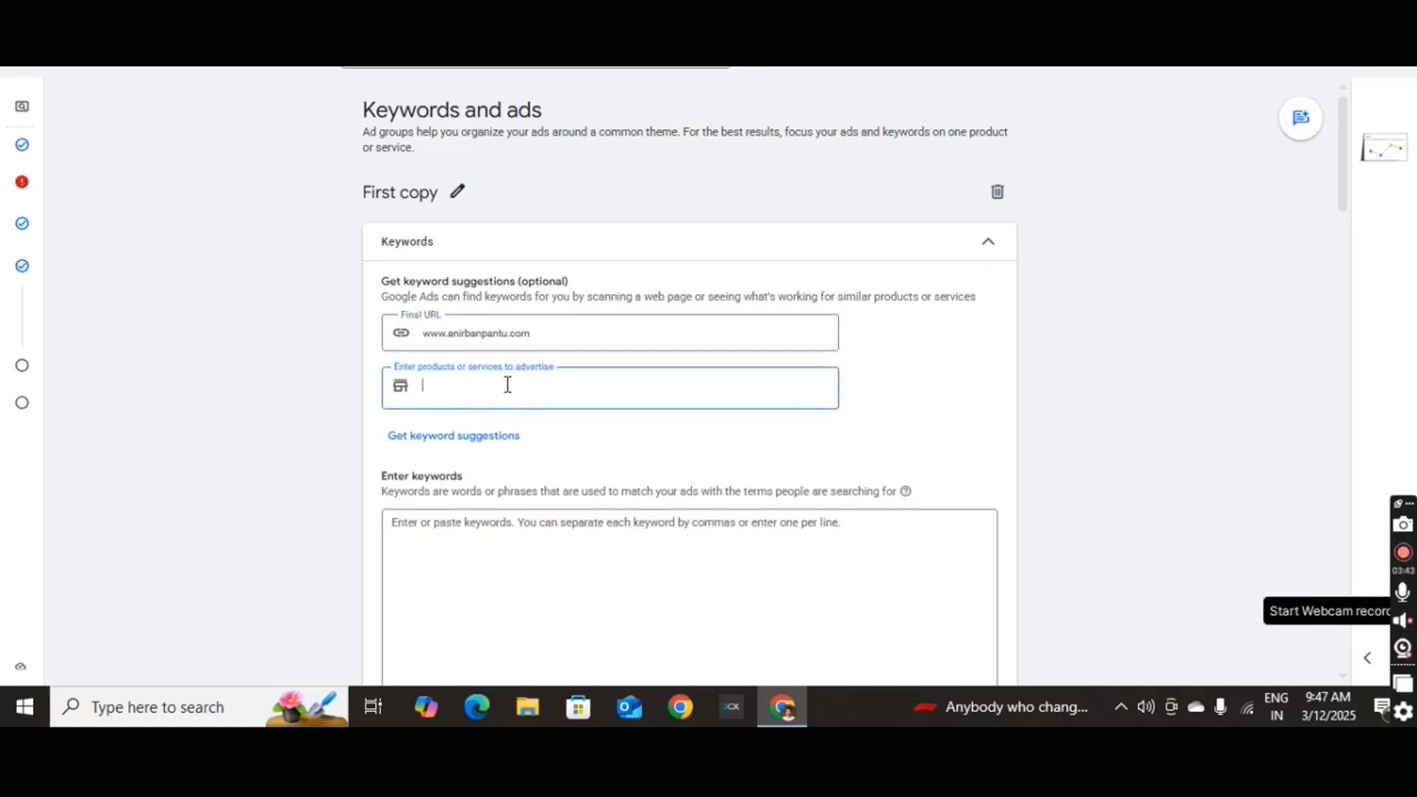
pyautogui.scroll(-1, 459, 370)
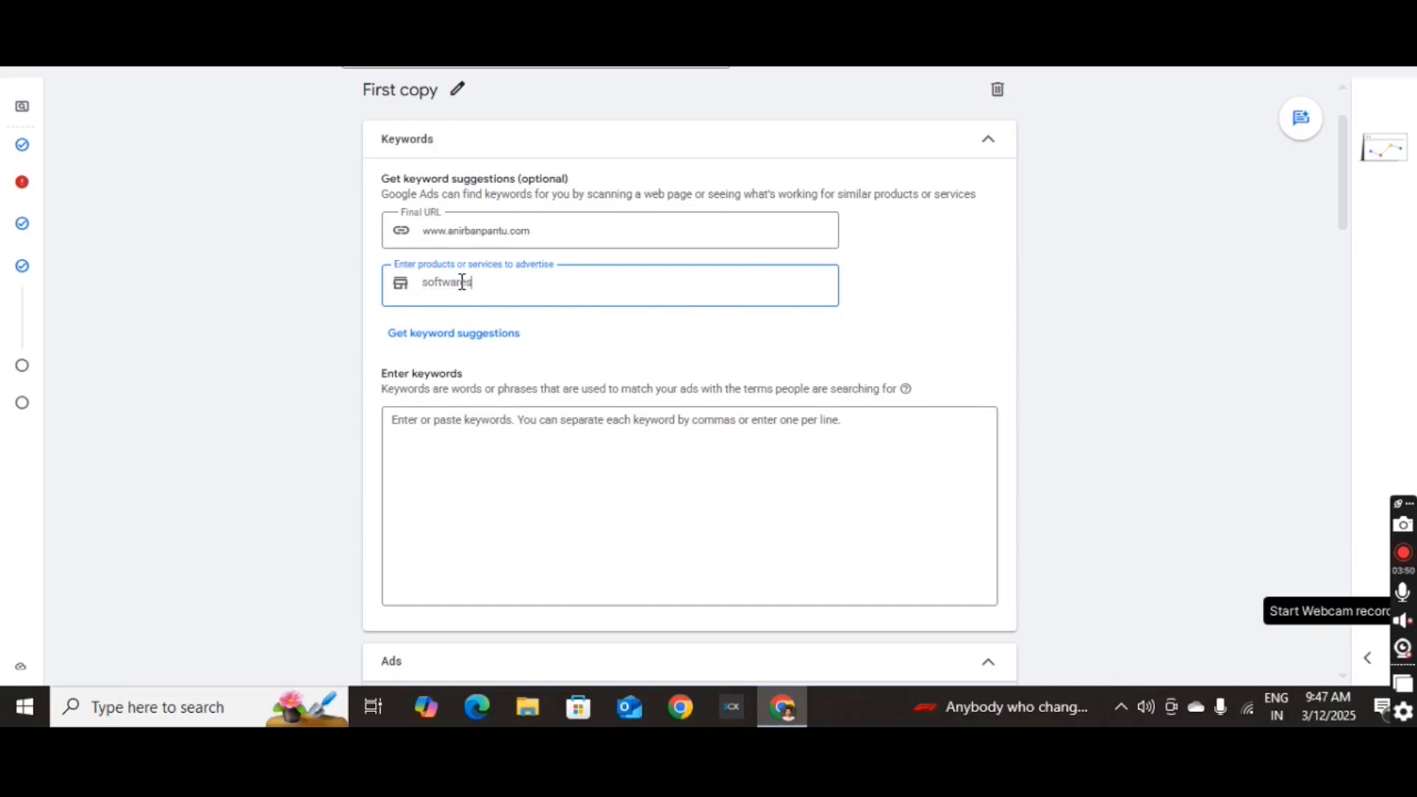
pyautogui.press('Return')
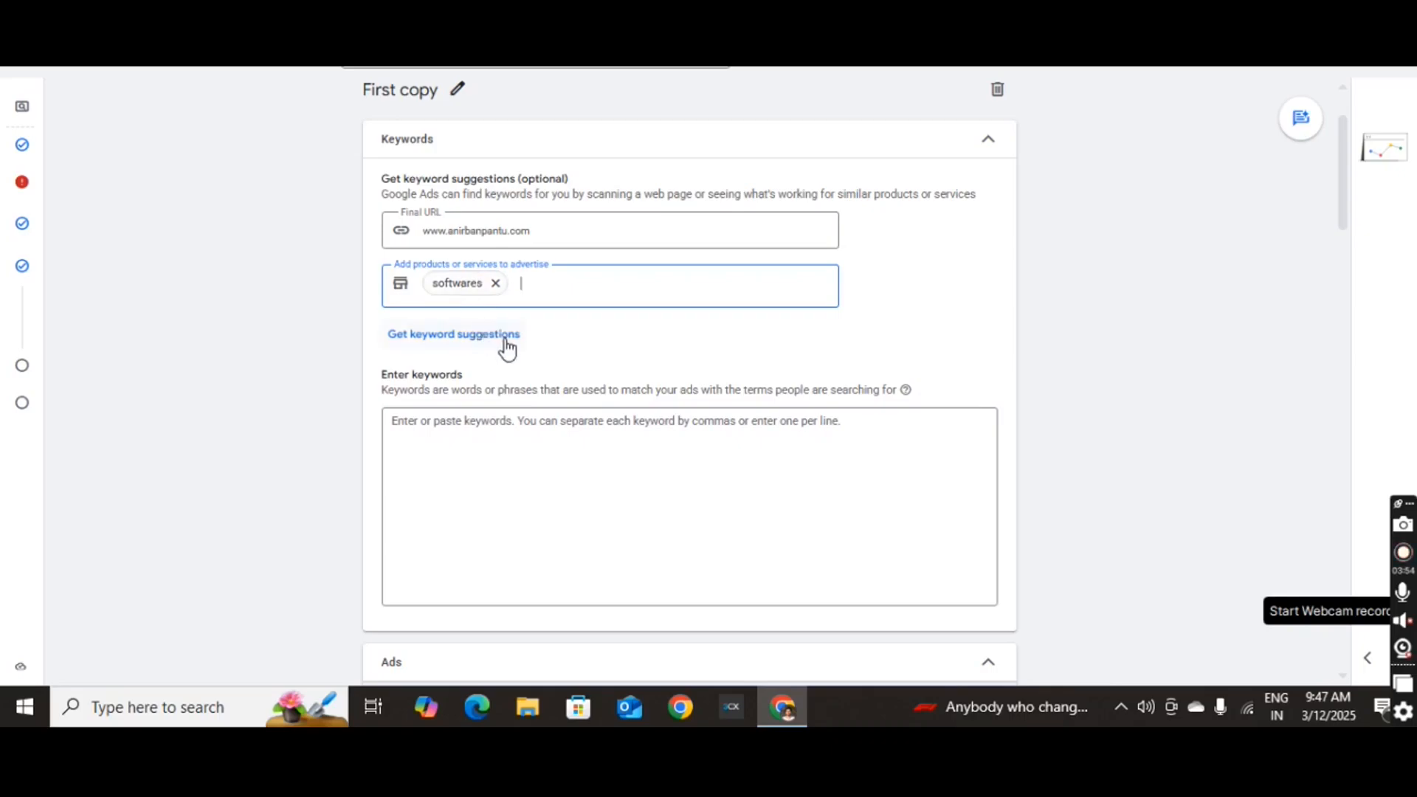
# Enter "AI Softwares" as a phrase-match keyword enclosed in quotation marks
pyautogui.scroll(-1, 506, 325)
pyautogui.click(562, 343)
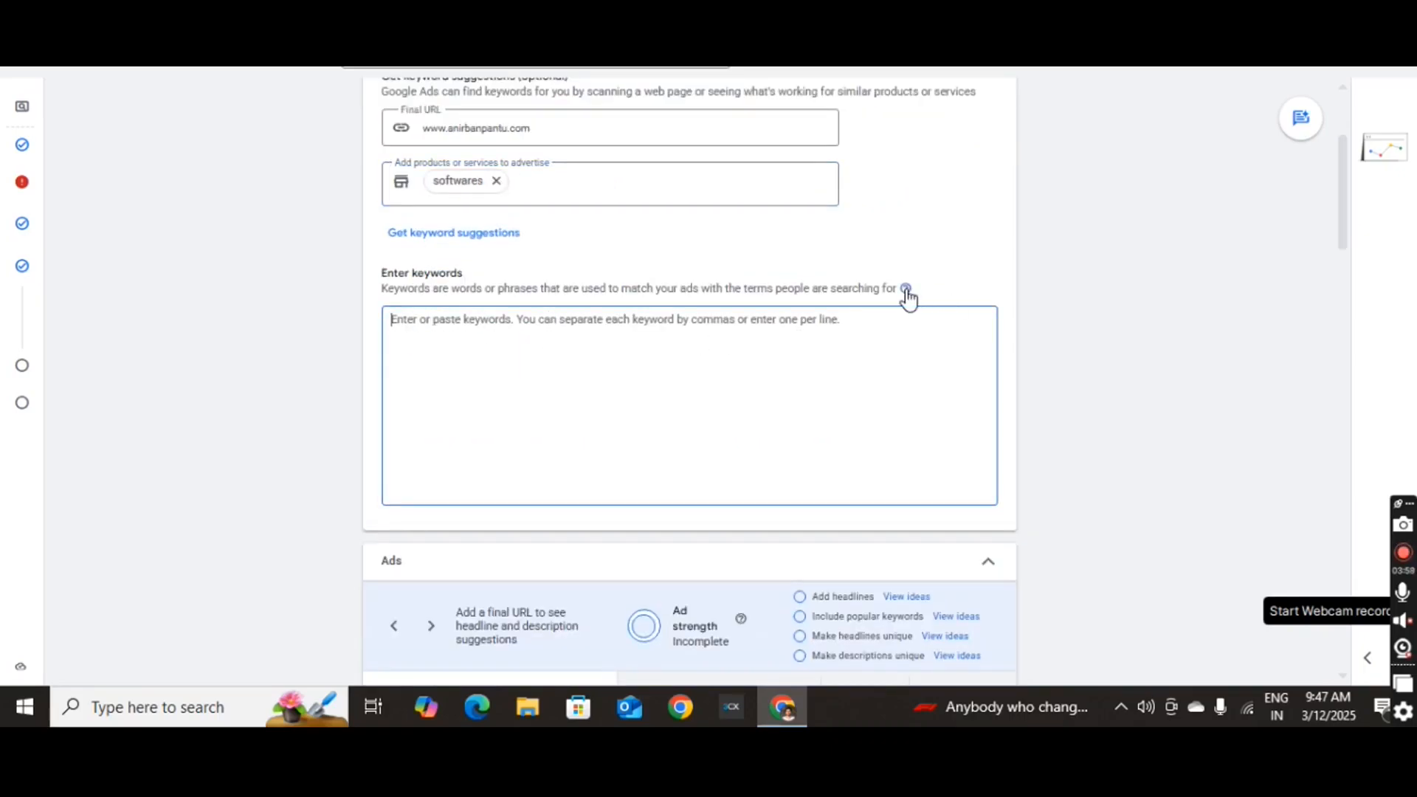
pyautogui.moveTo(906, 289)
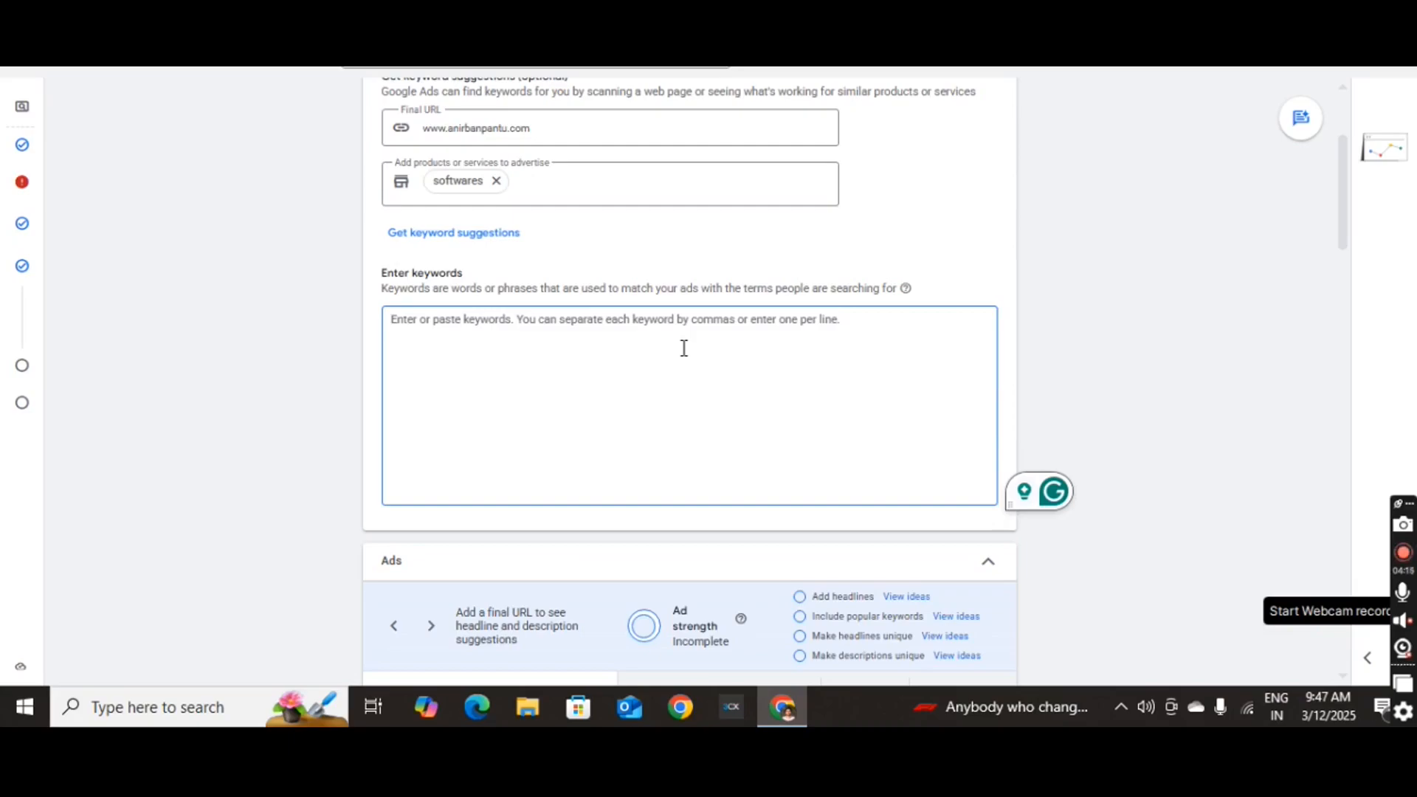
pyautogui.write('Al')
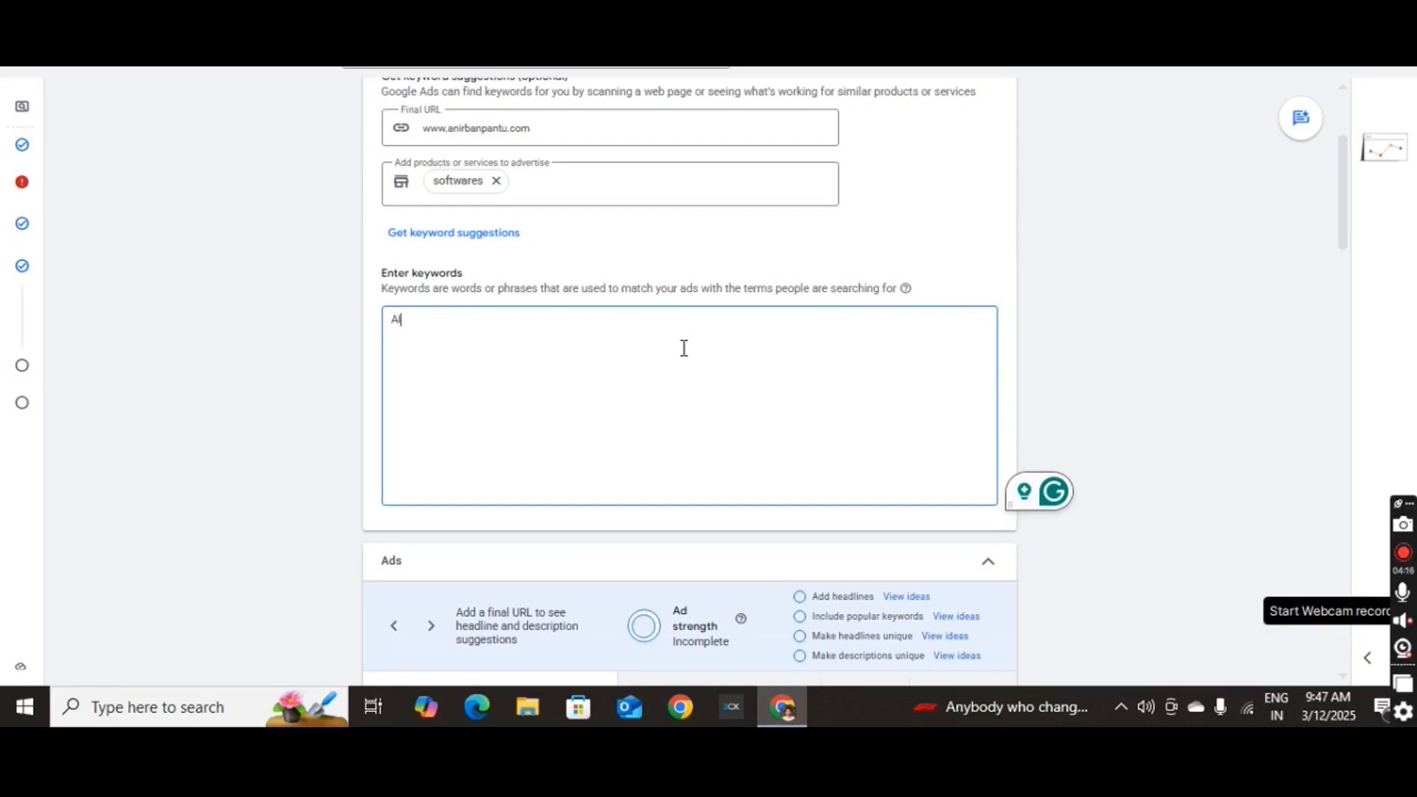
pyautogui.write(' Softwares')
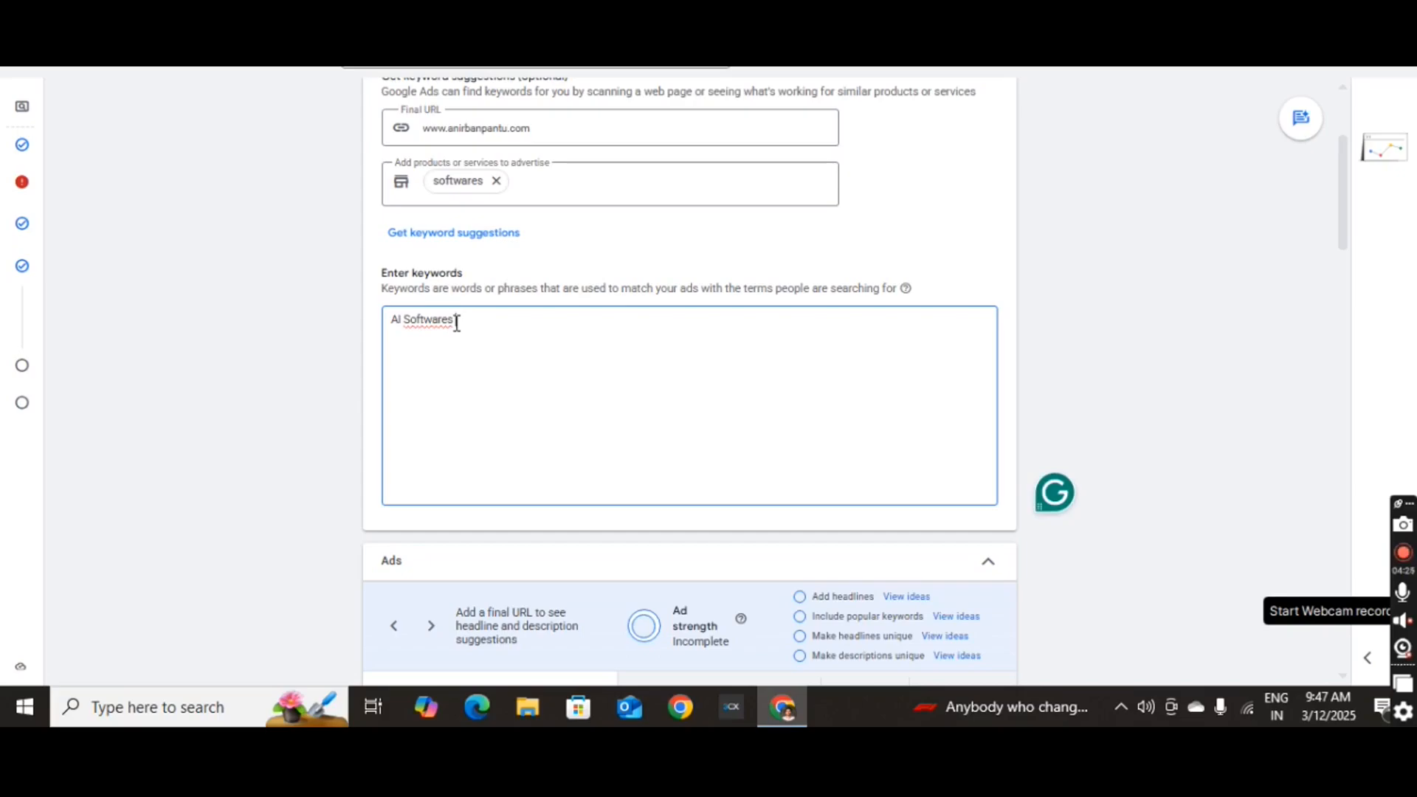
pyautogui.write('"')
pyautogui.write('"')
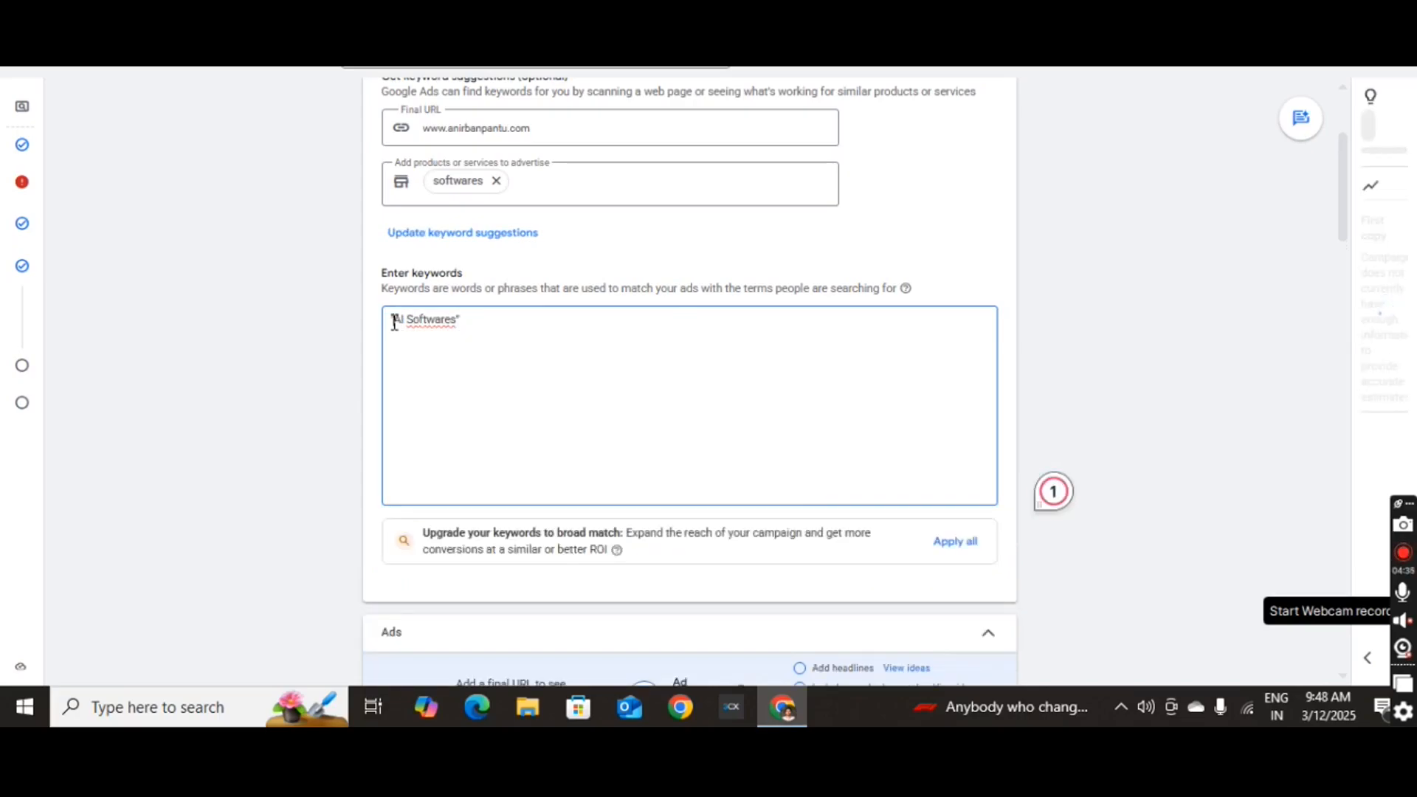
# Change the keyword to exact match by replacing its quotation marks with square brackets, as [AI Softwares]
pyautogui.moveTo(393, 320); pyautogui.dragTo(481, 313)
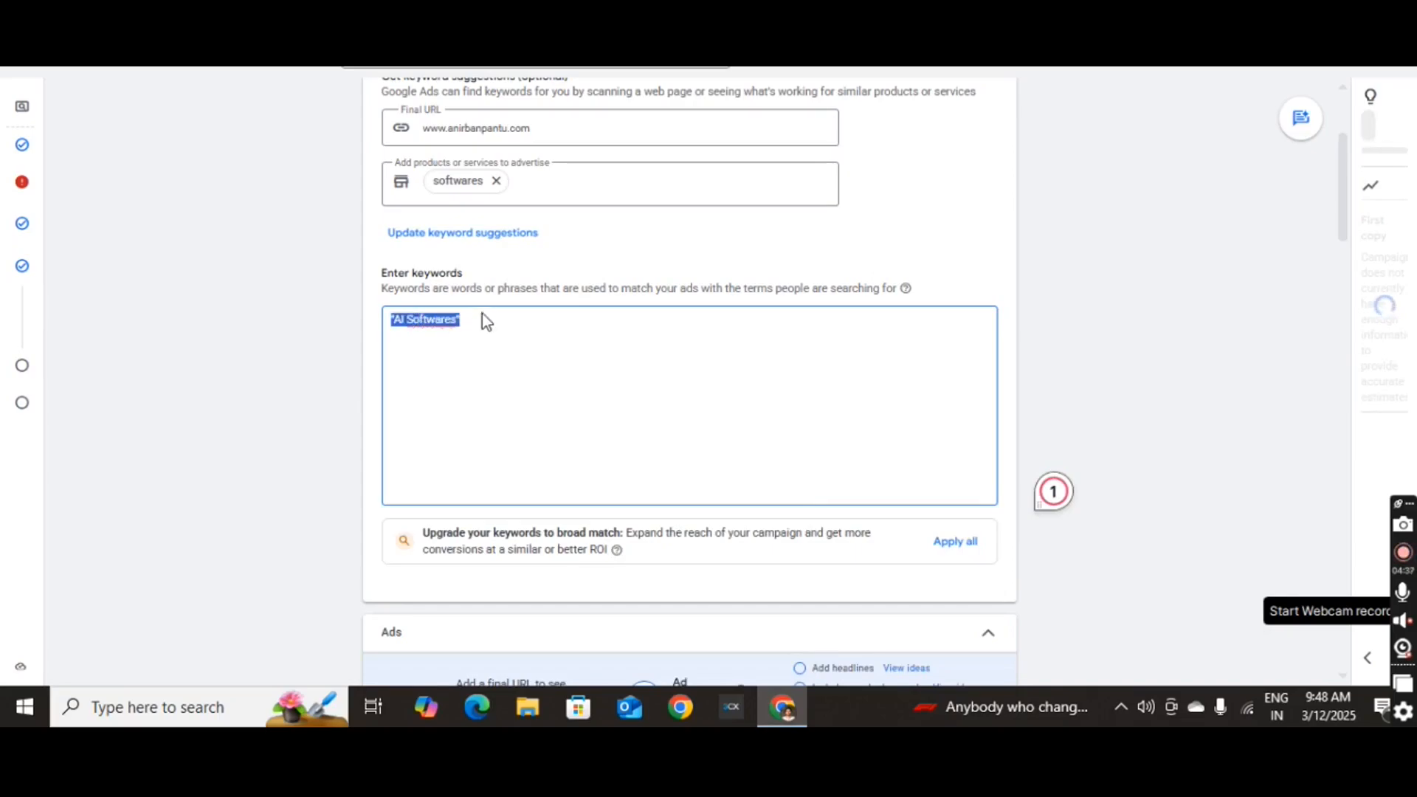
pyautogui.click(480, 319)
pyautogui.press('BackSpace')
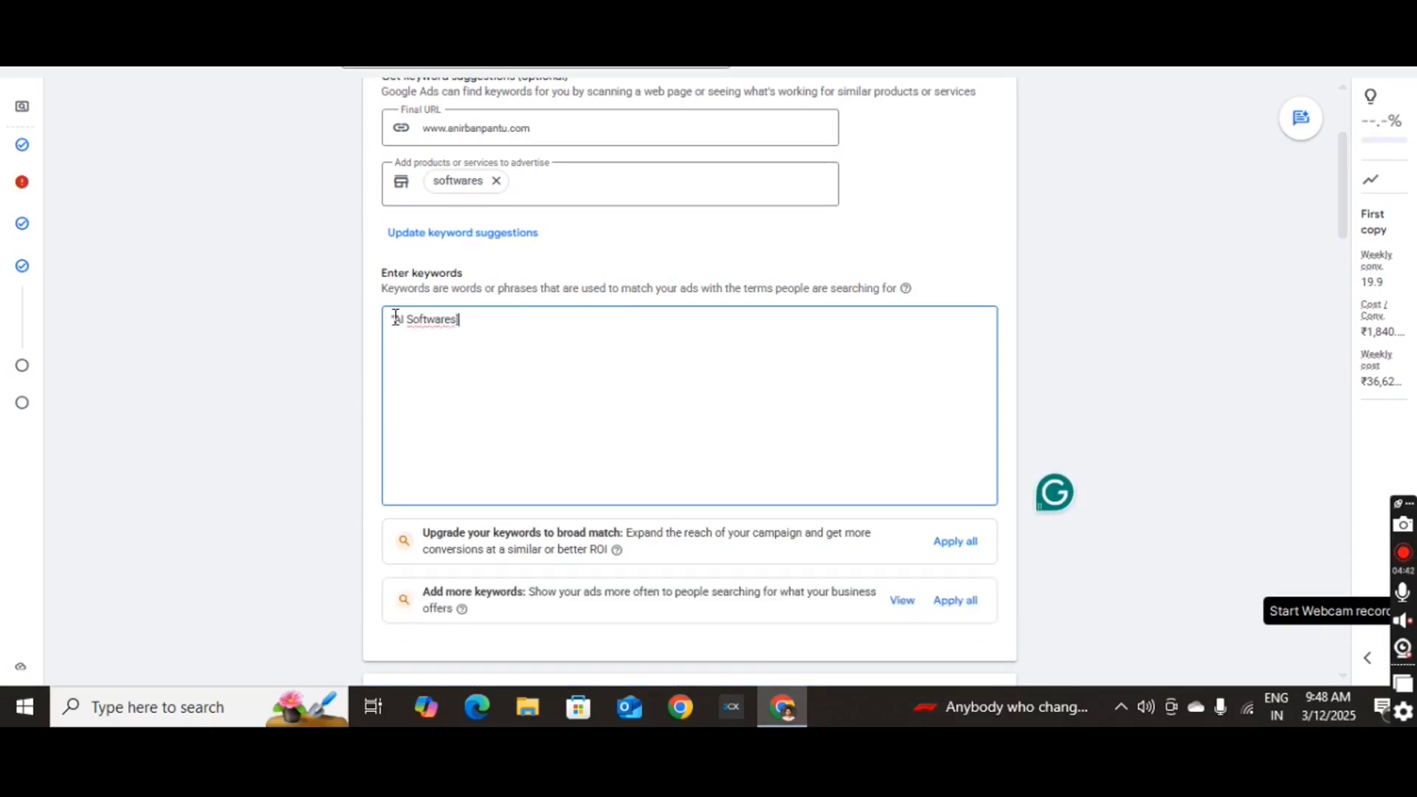
pyautogui.write('[')
pyautogui.moveTo(500, 324); pyautogui.dragTo(396, 320)
pyautogui.click(396, 320)
pyautogui.click(476, 324)
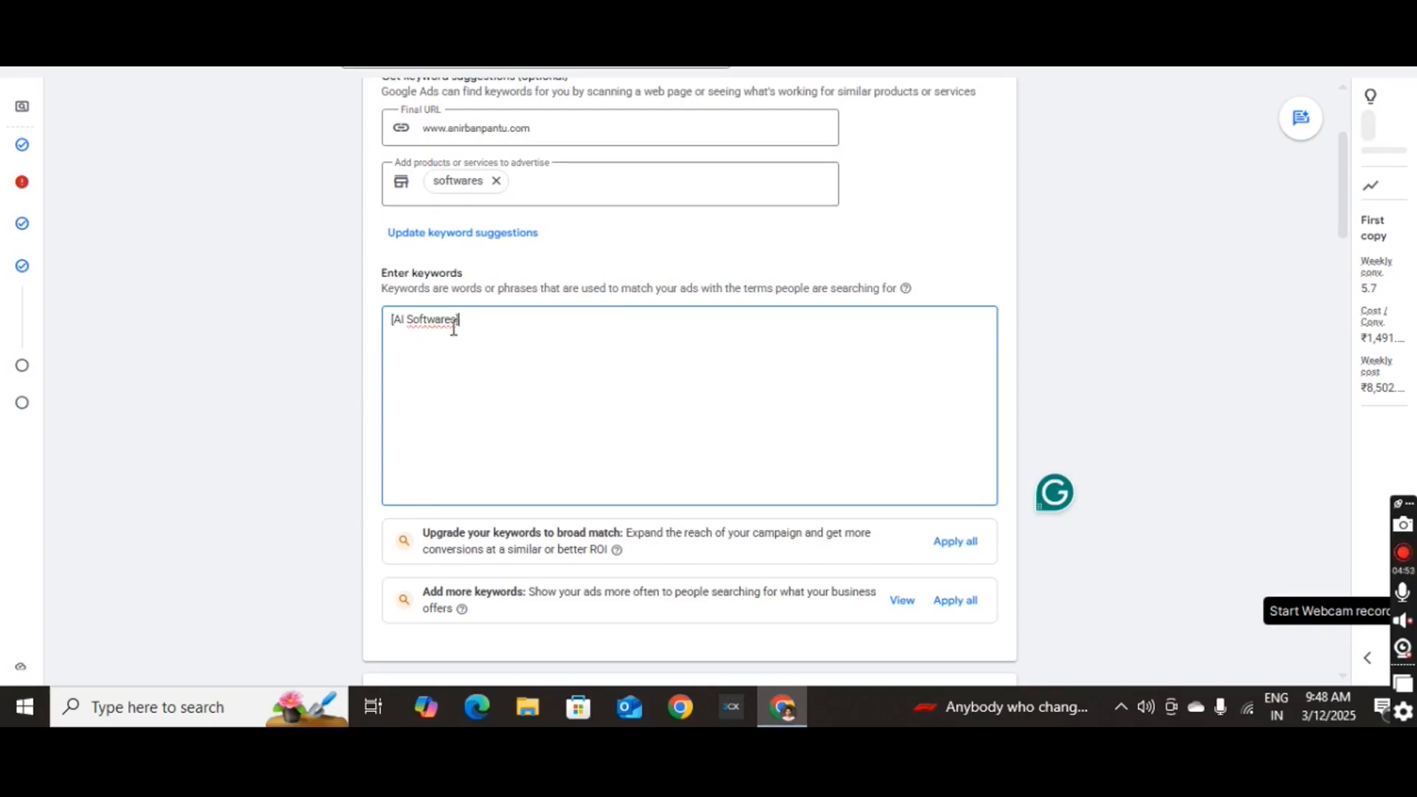
# Copy the website address from the keyword suggestions' final URL into the ad's Final URL
pyautogui.scroll(-3, 497, 335)
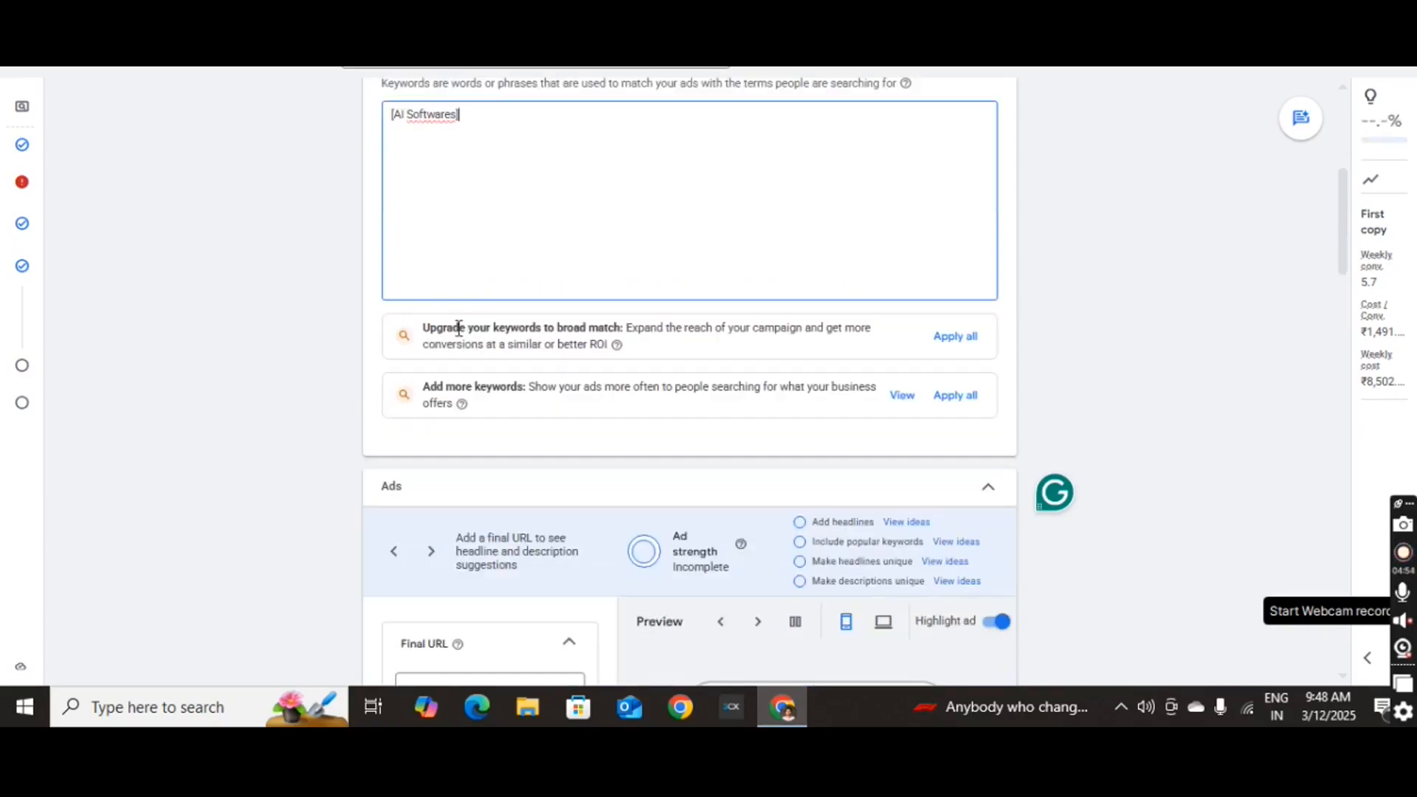
pyautogui.scroll(1, 459, 272)
pyautogui.scroll(-7, 481, 228)
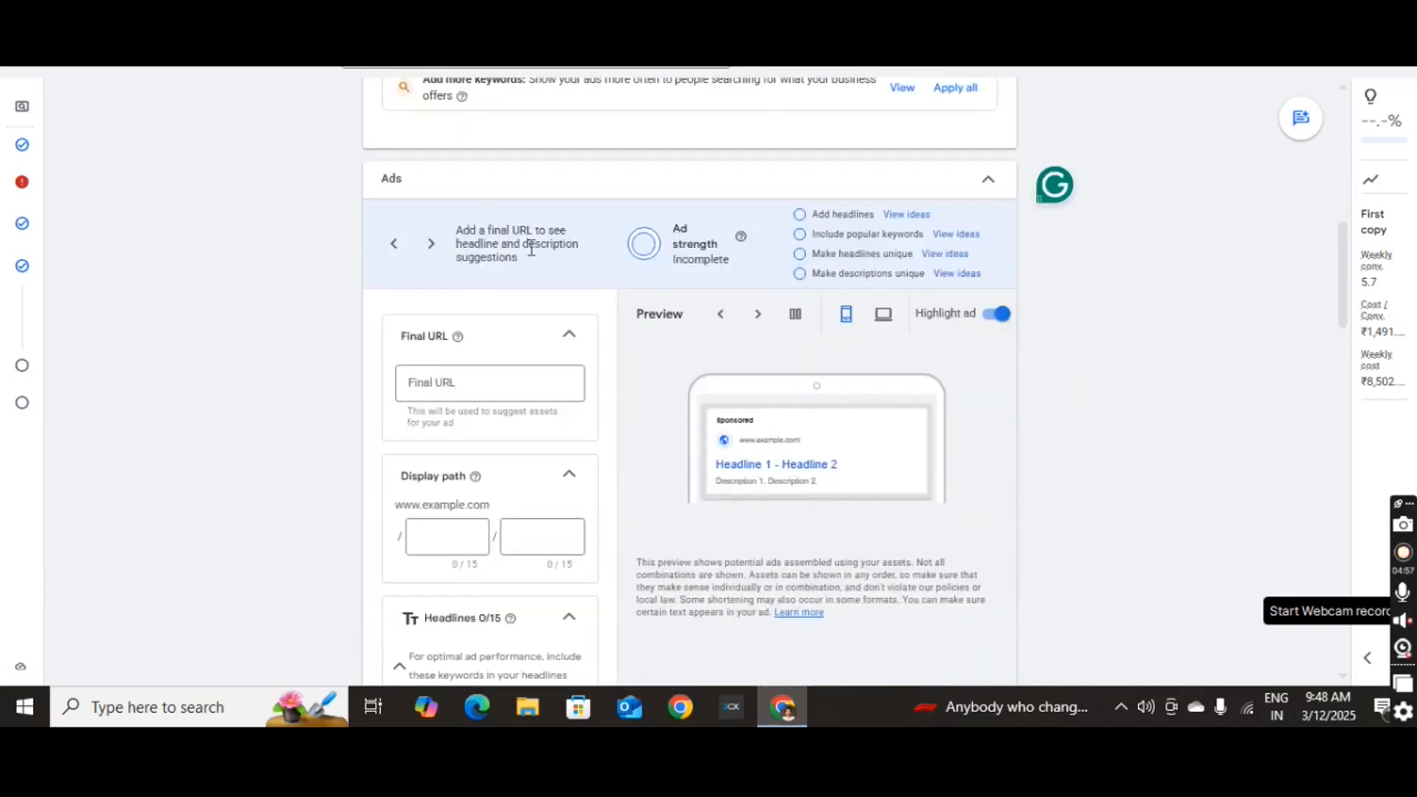
pyautogui.scroll(7, 560, 243)
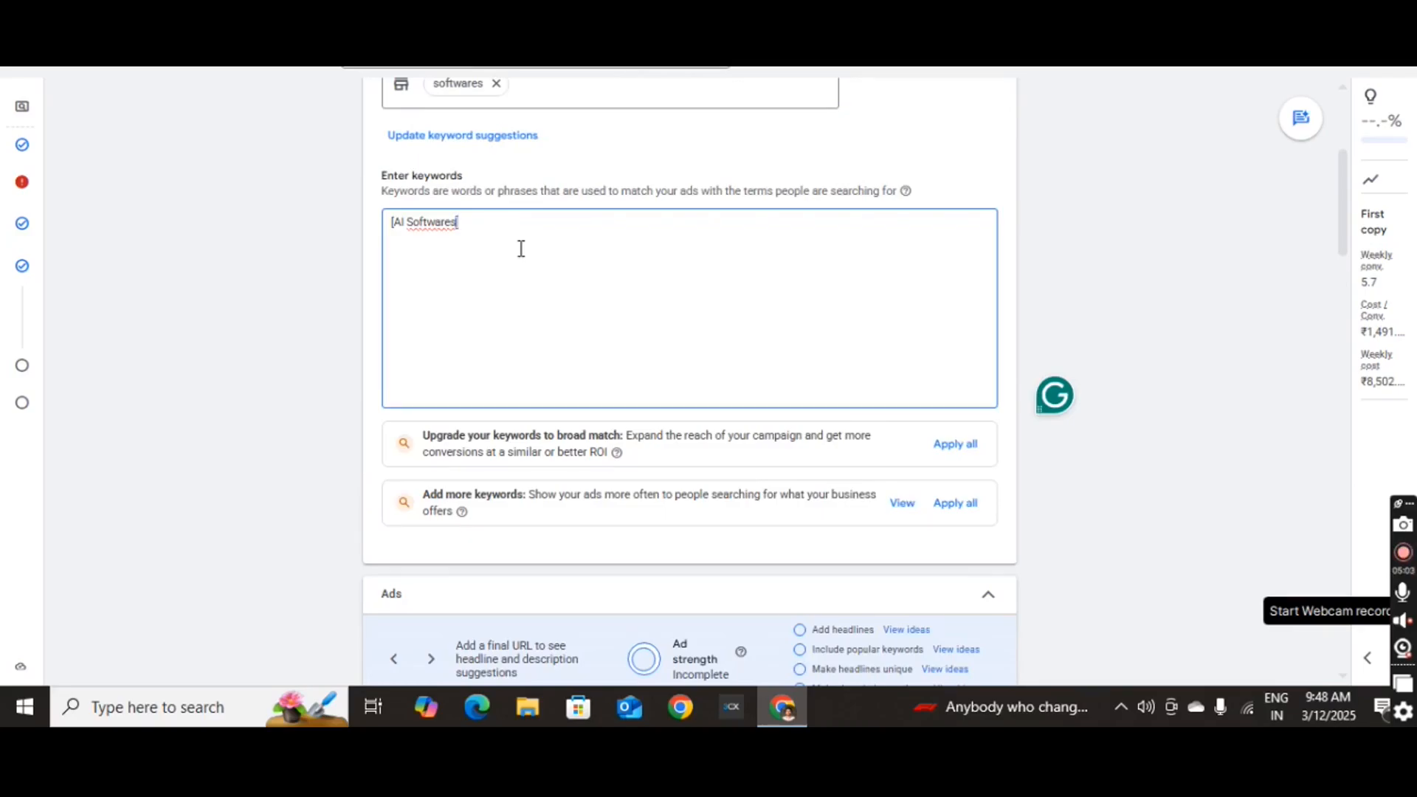
pyautogui.scroll(-1, 521, 249)
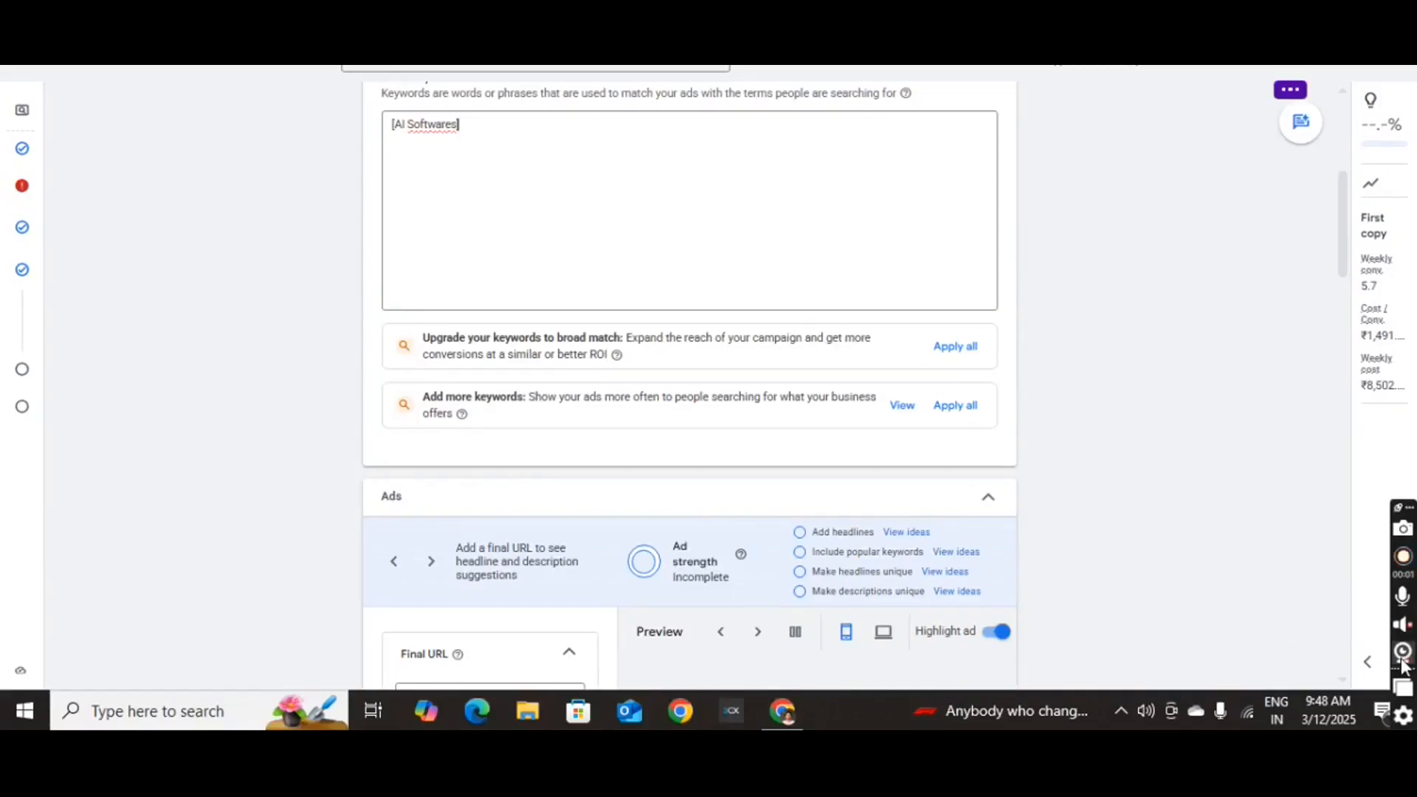
pyautogui.scroll(-4, 548, 380)
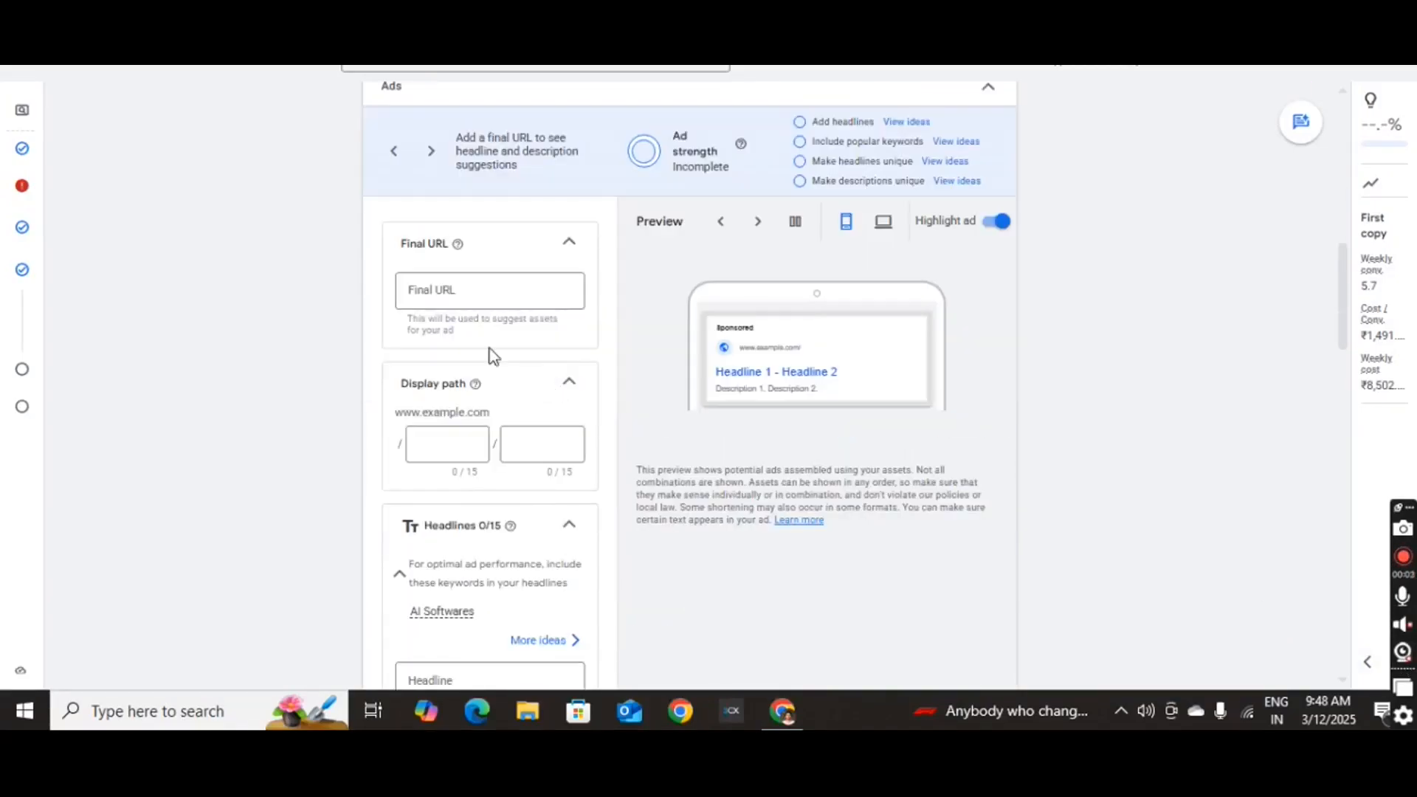
pyautogui.click(430, 299)
pyautogui.scroll(2, 430, 303)
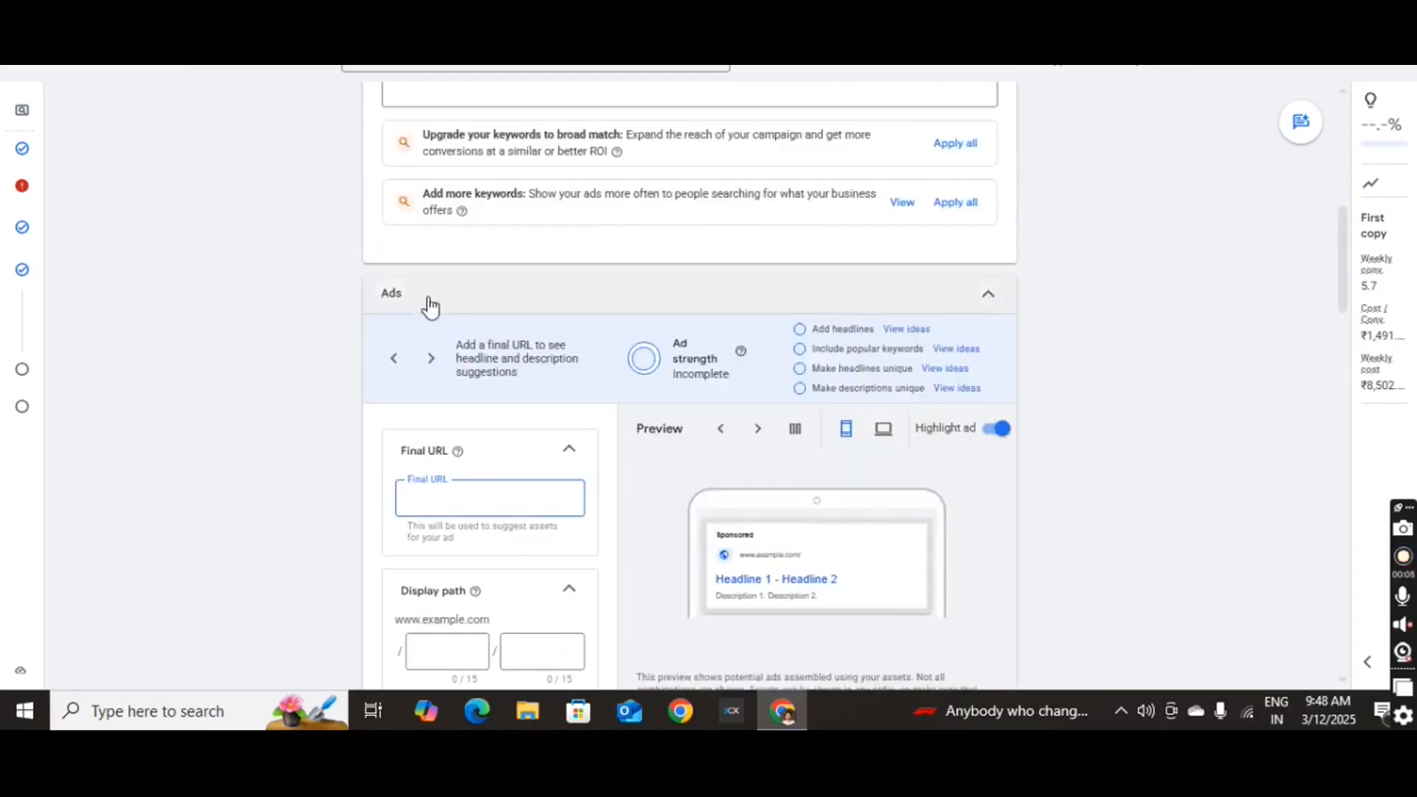
pyautogui.scroll(5, 430, 307)
pyautogui.tripleClick(456, 245)
pyautogui.hotkey('ctrl', 'c')
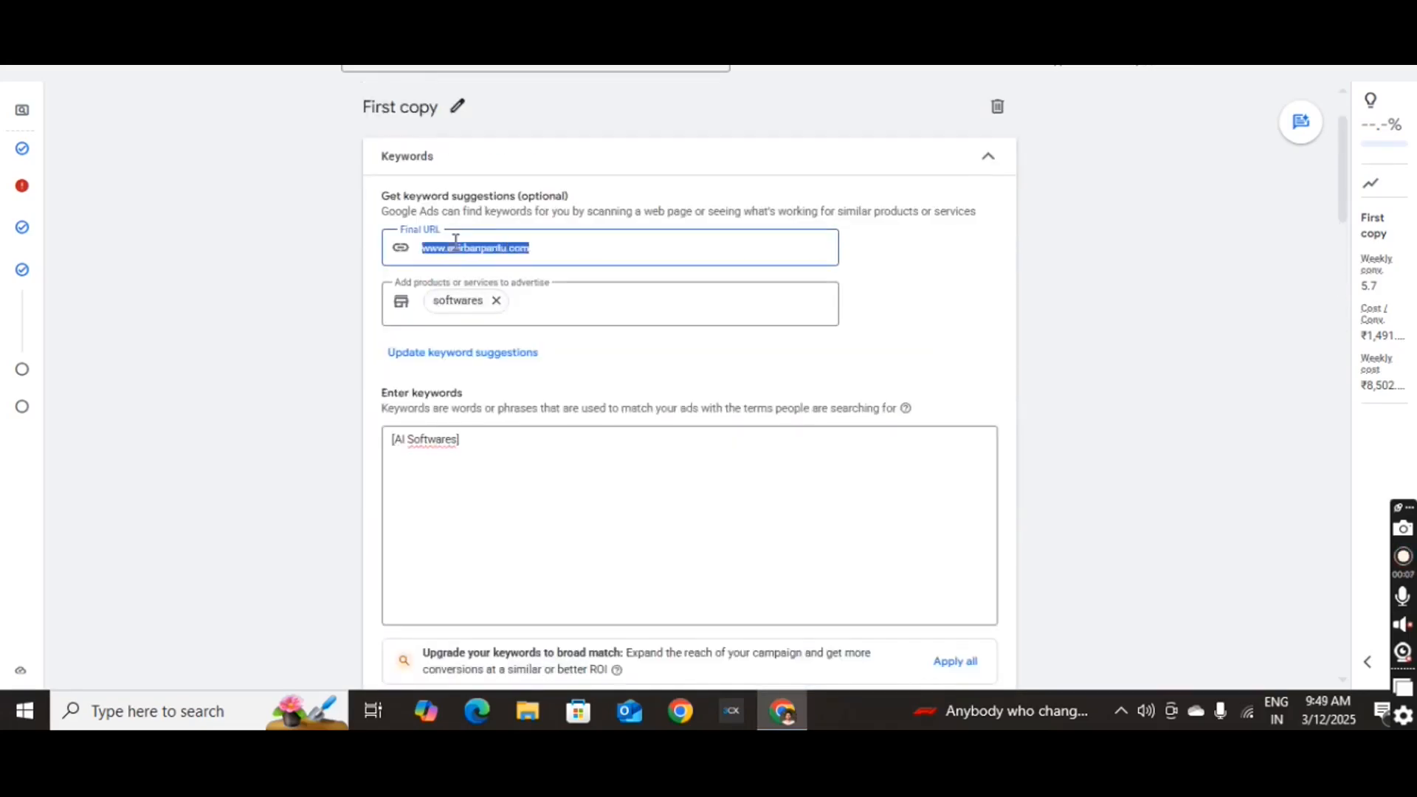
pyautogui.scroll(-6, 555, 265)
pyautogui.click(473, 401)
pyautogui.hotkey('ctrl', 'v')
pyautogui.scroll(10, 458, 291)
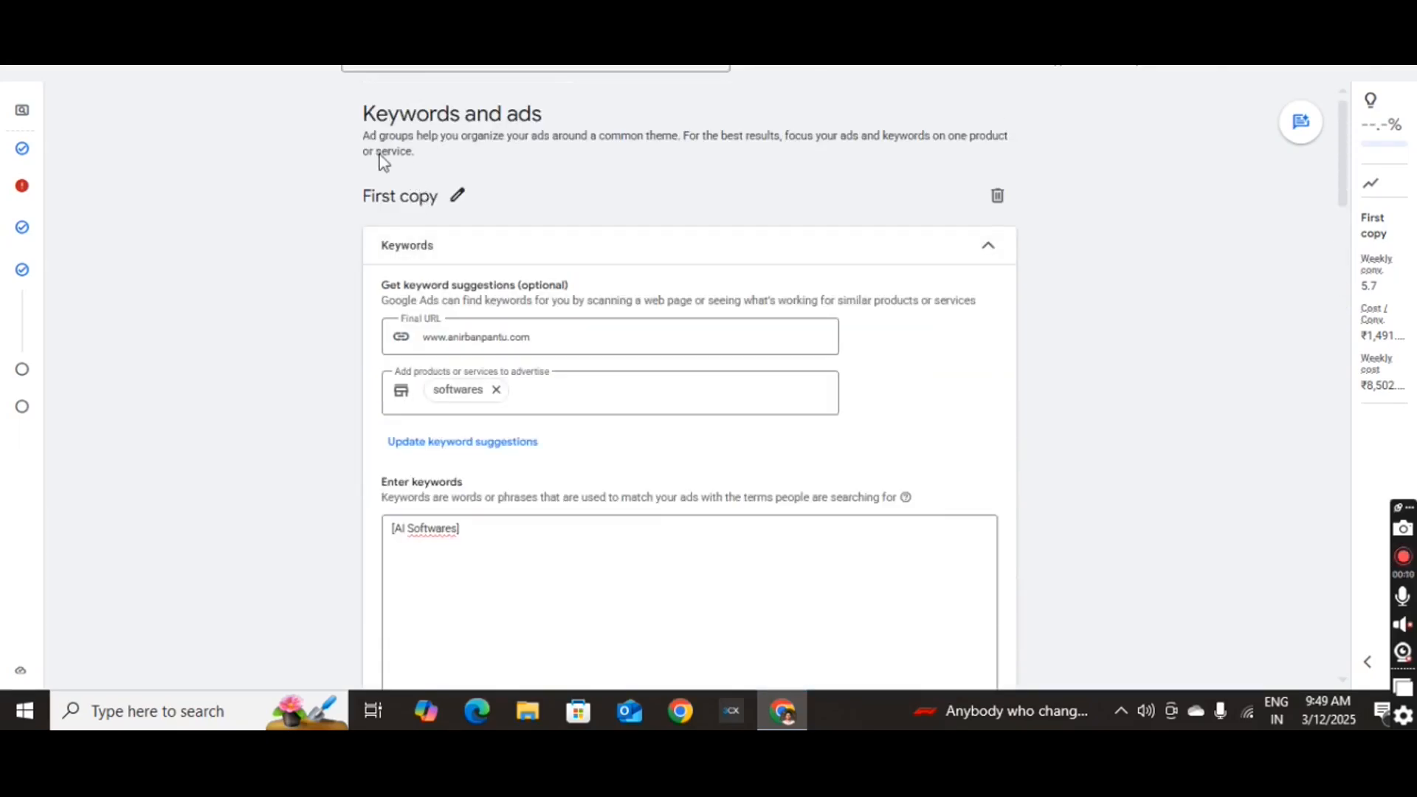
pyautogui.scroll(-8, 854, 434)
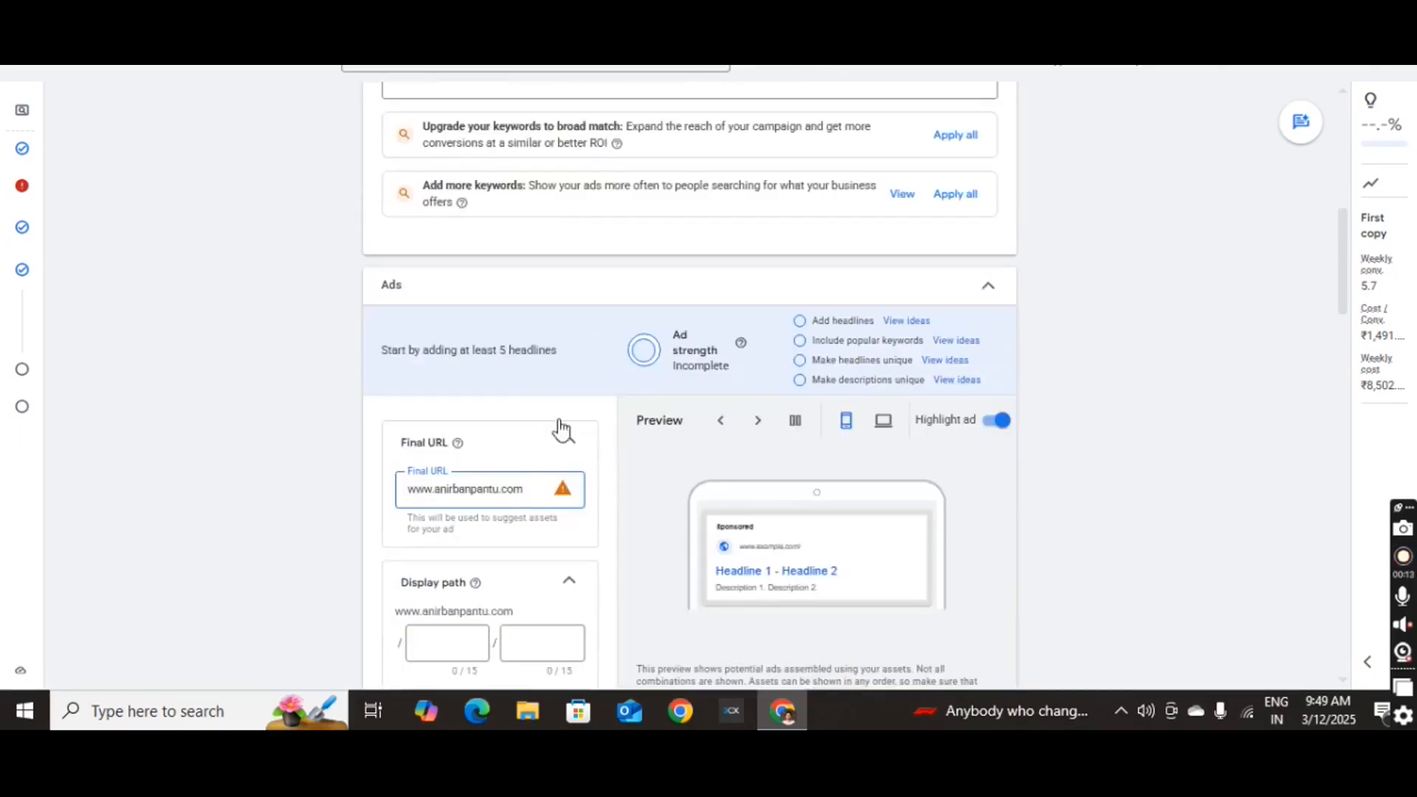
pyautogui.scroll(-5, 971, 405)
pyautogui.scroll(2, 652, 373)
pyautogui.scroll(-1, 541, 385)
pyautogui.scroll(1, 508, 317)
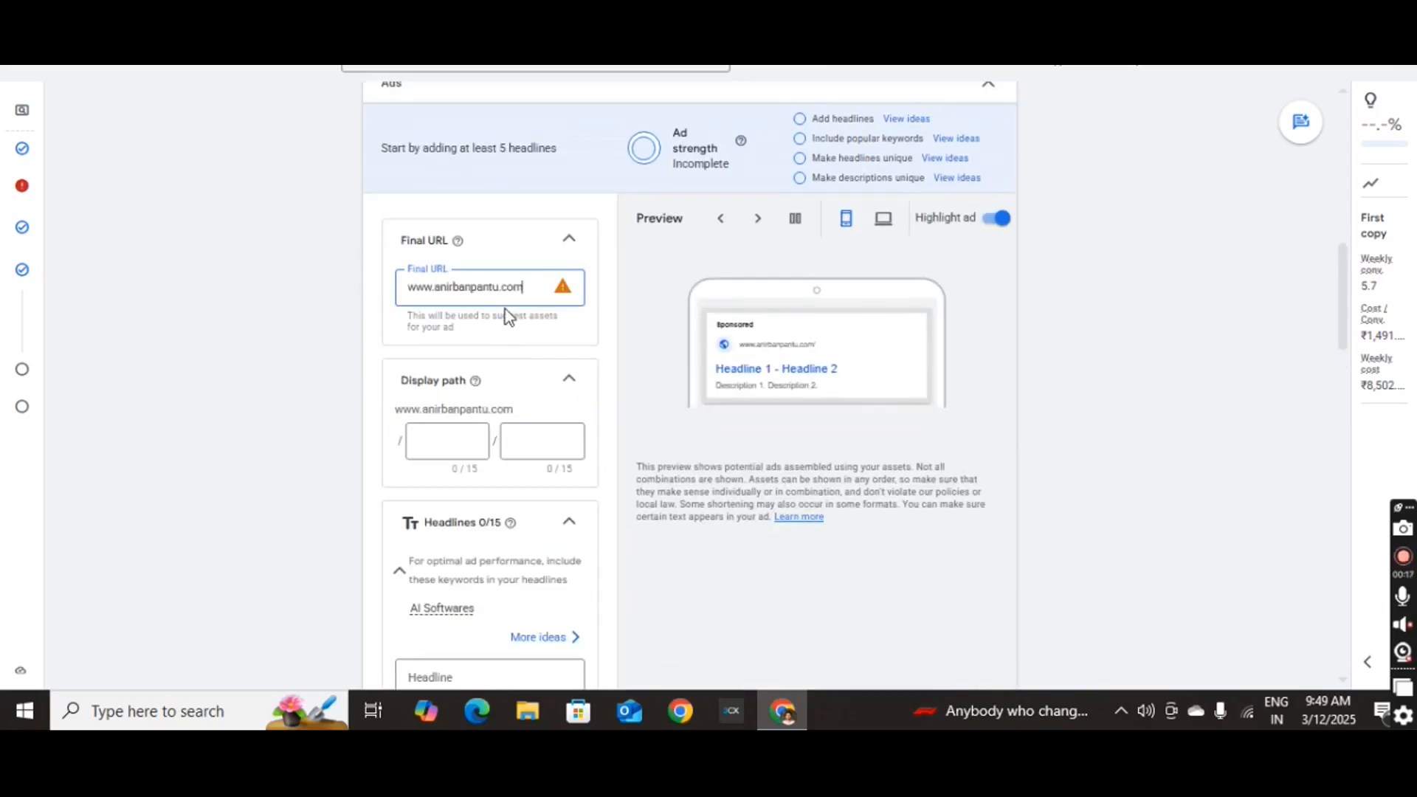
pyautogui.moveTo(573, 298)
pyautogui.press('BackSpace')
pyautogui.press('BackSpace')
pyautogui.press('BackSpace')
pyautogui.write('https.:/')
pyautogui.press('BackSpace')
pyautogui.write('//')
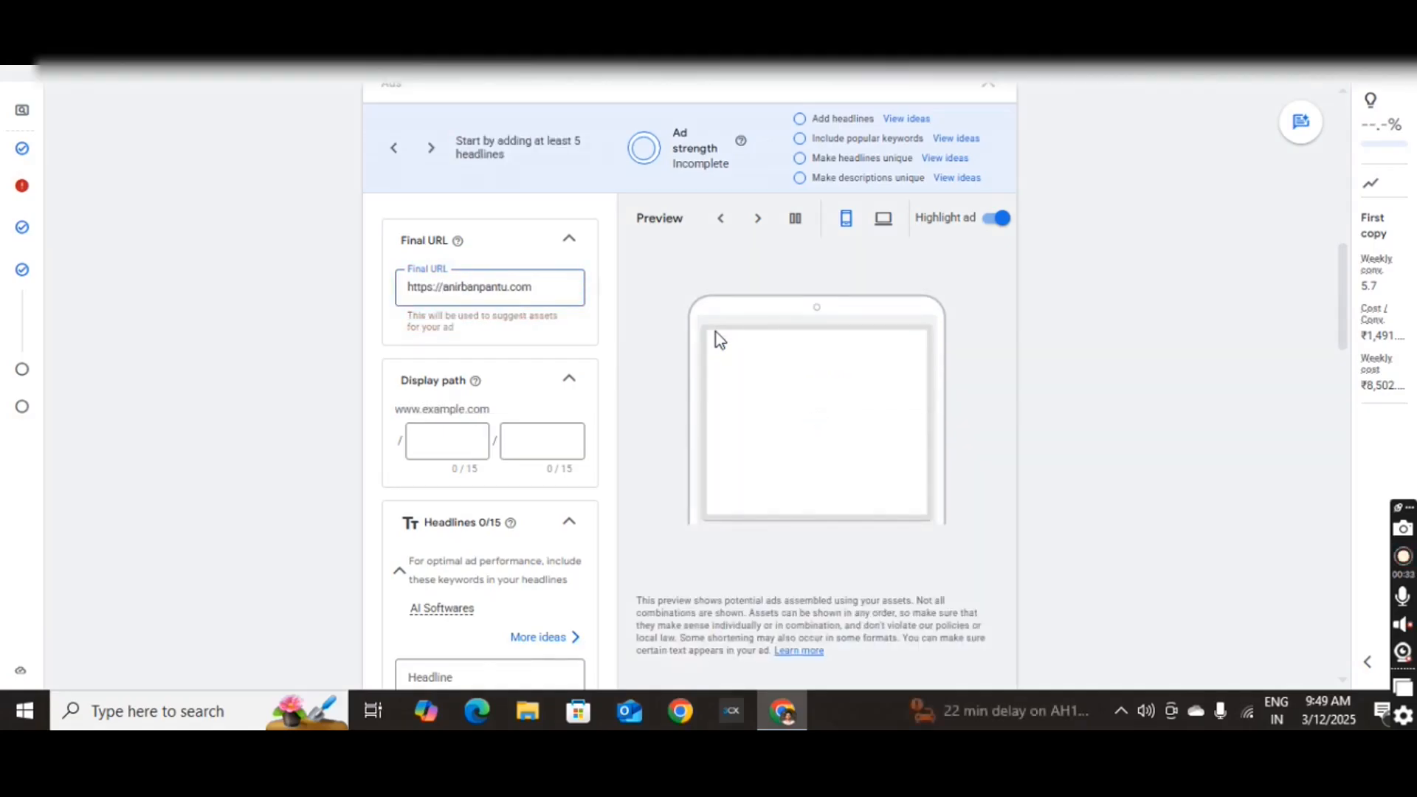
# Set the ad's display path to "best softwares" in the first part and "No.1" in the second
pyautogui.click(459, 445)
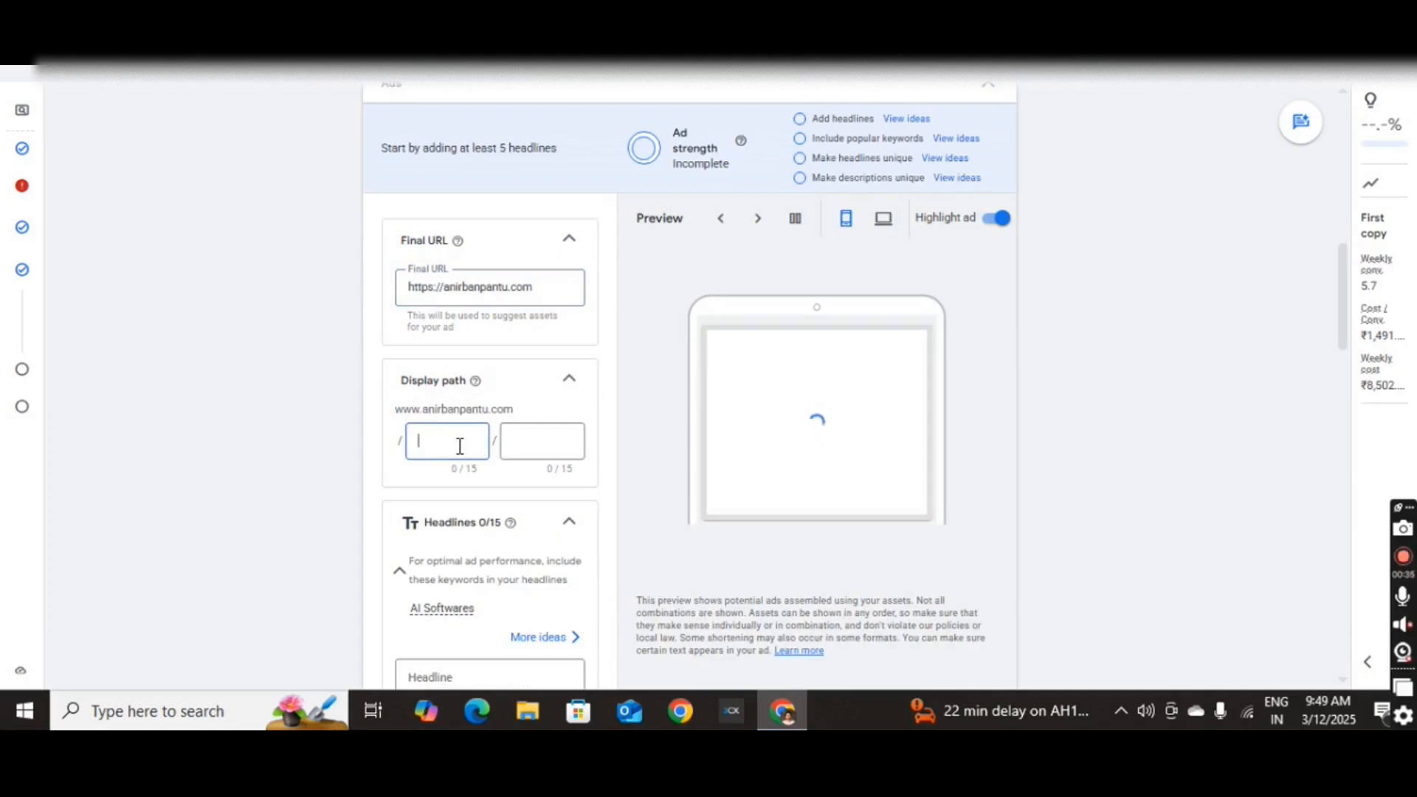
pyautogui.scroll(-1, 466, 391)
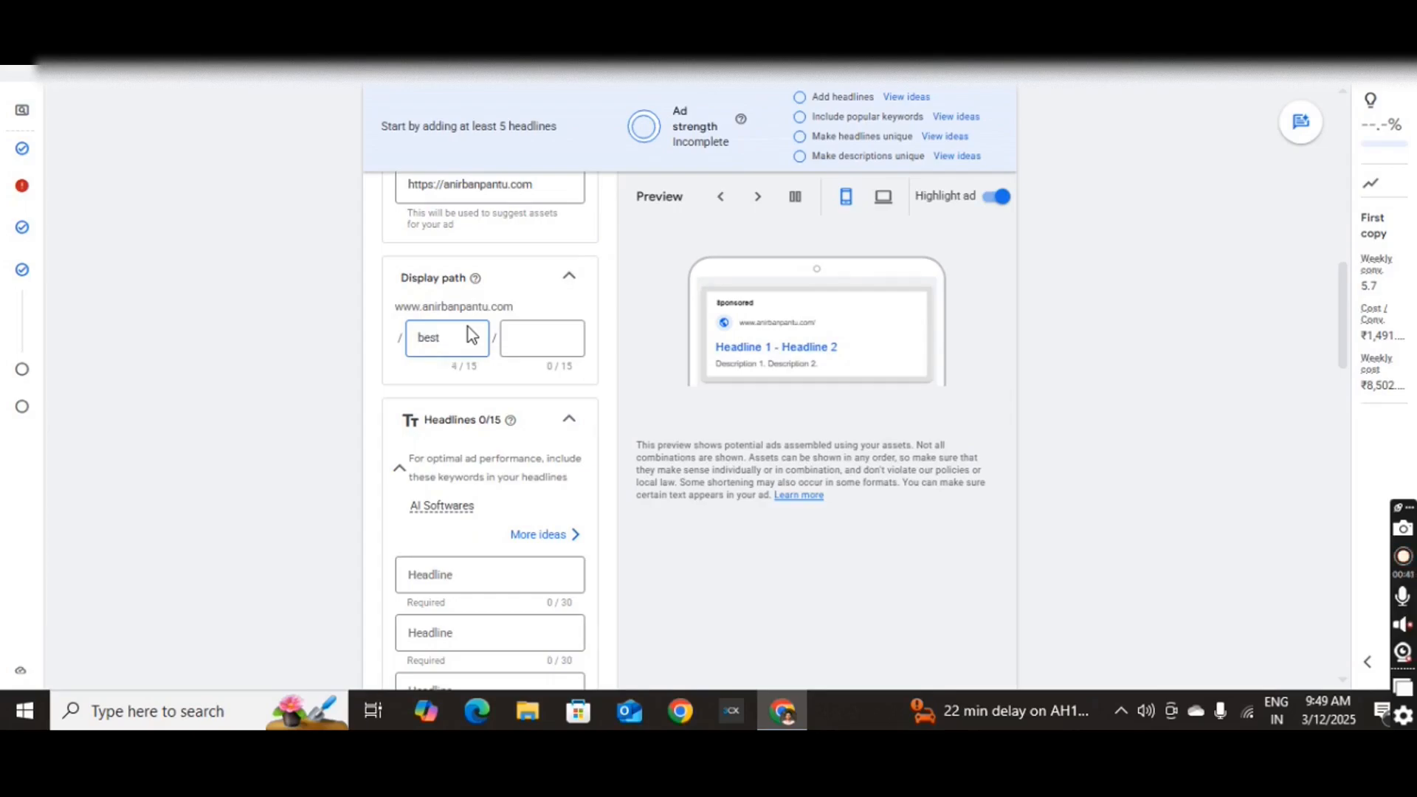
pyautogui.press('BackSpace')
pyautogui.write('of')
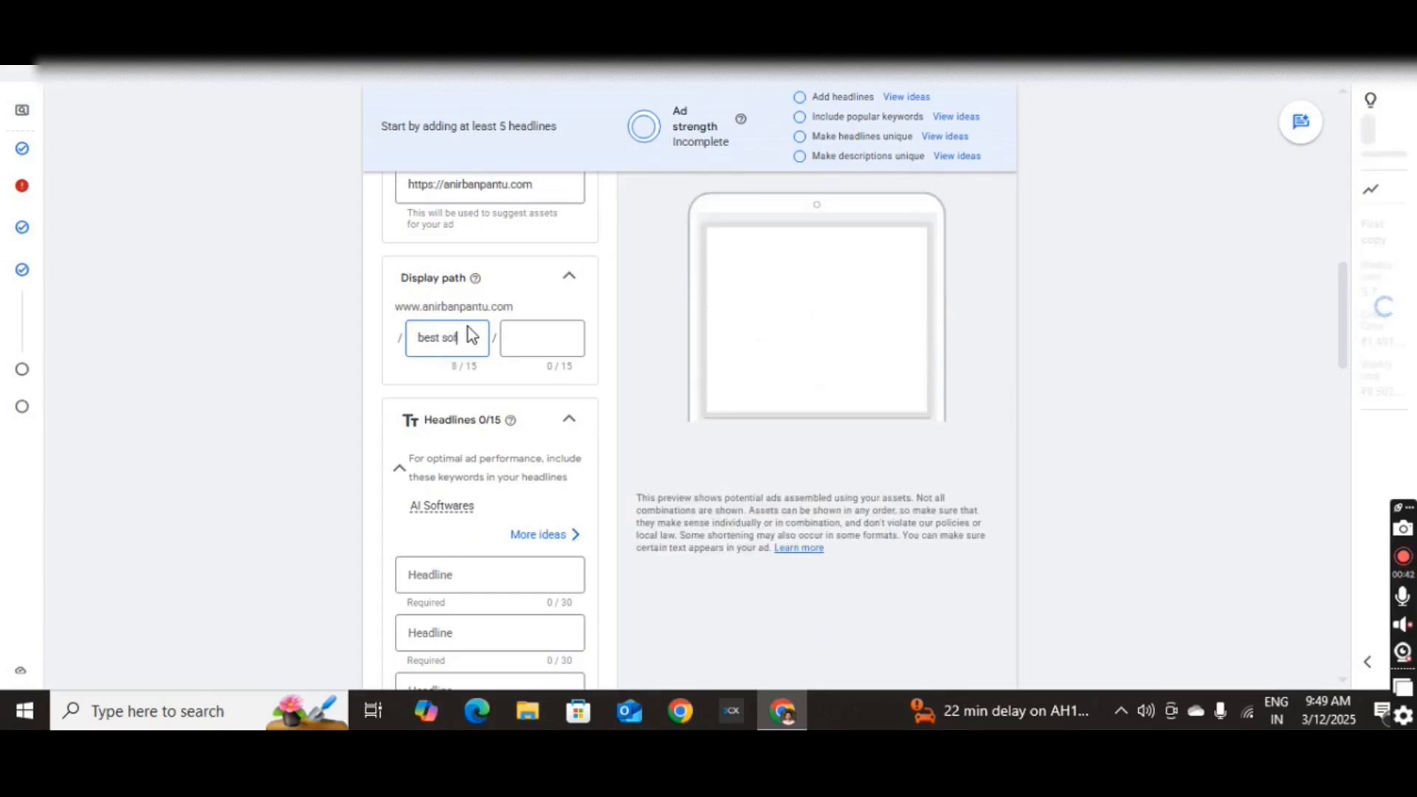
pyautogui.write('twares')
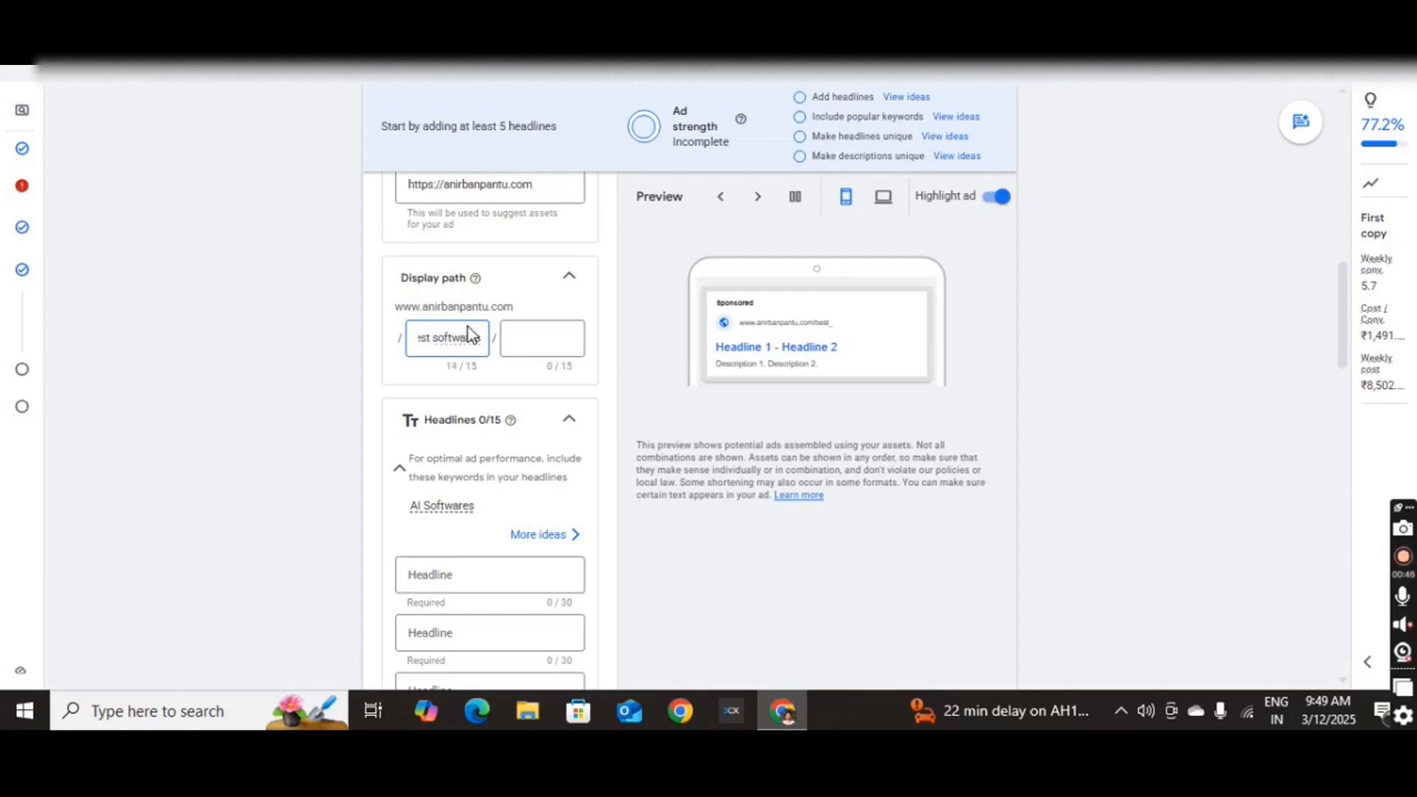
pyautogui.click(515, 341)
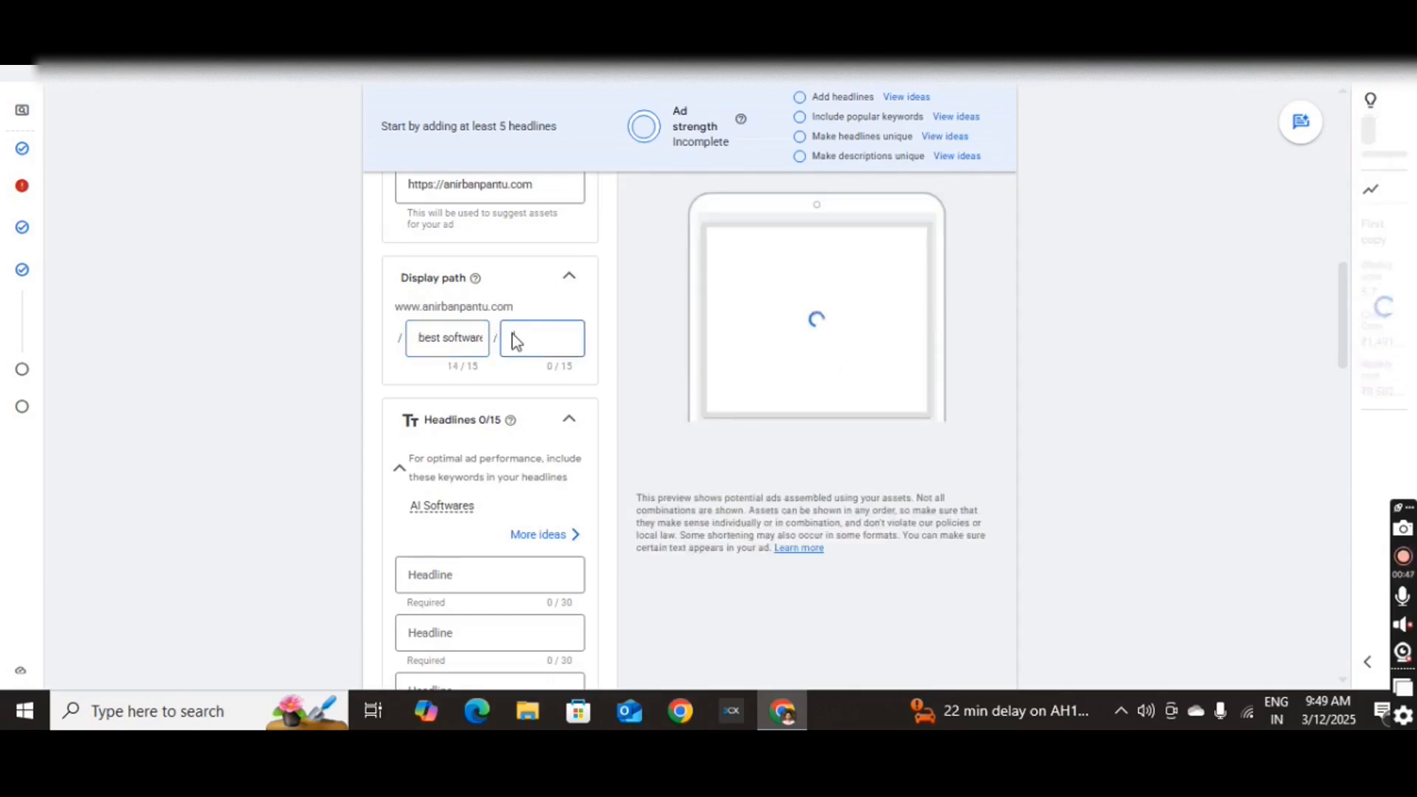
pyautogui.write('No.1')
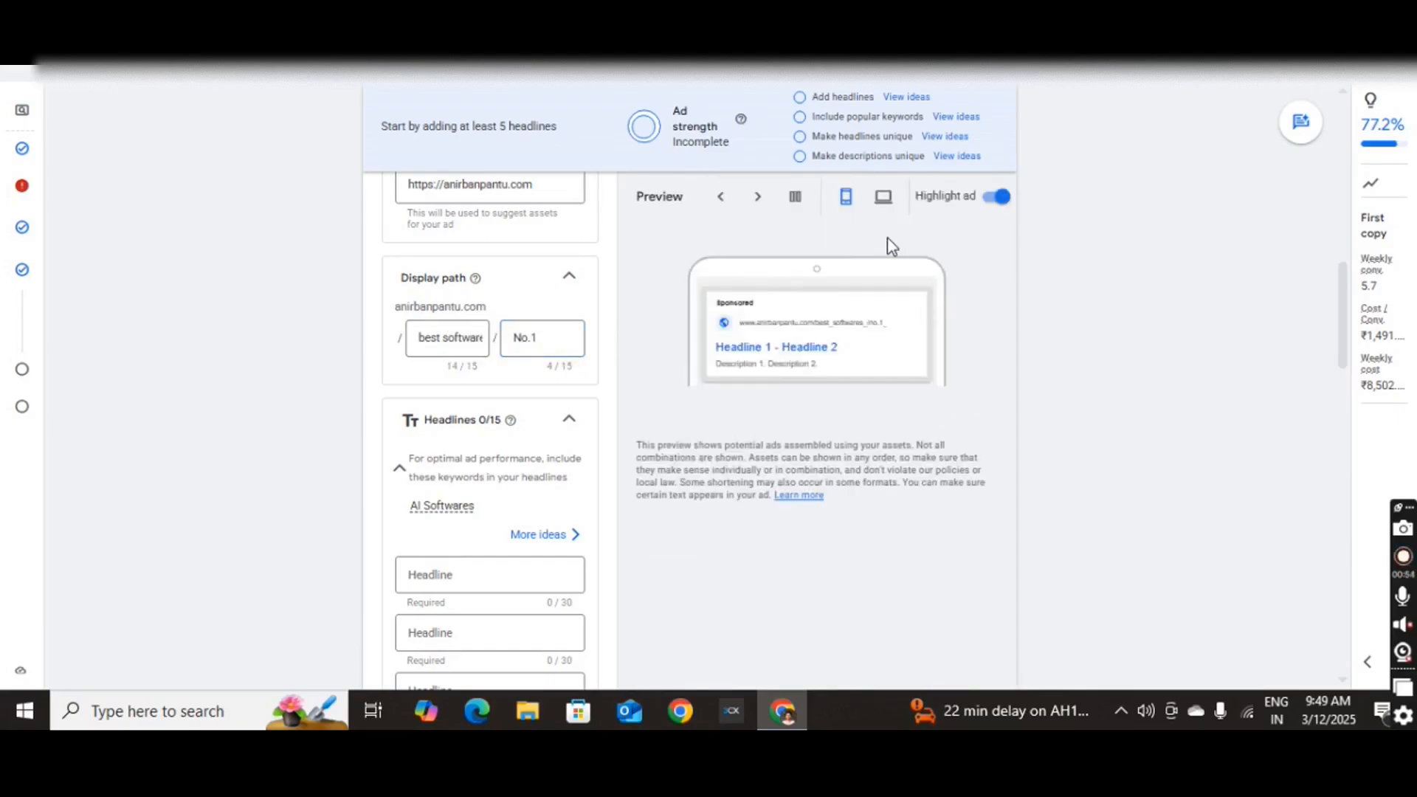
# Switch the ad preview to desktop and enlarge the page to inspect the displayed URL
pyautogui.click(887, 200)
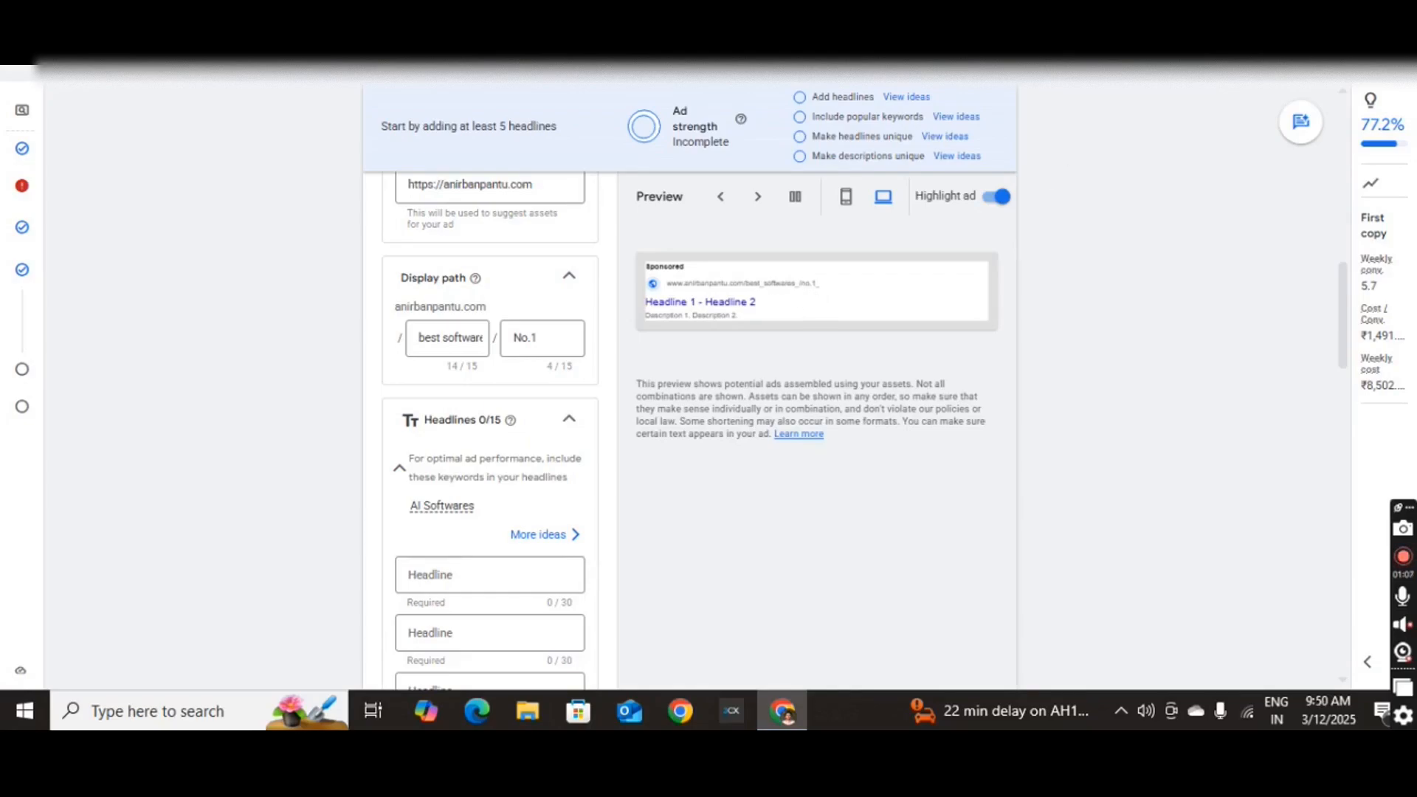
pyautogui.hotkey('ctrl', '+')
pyautogui.hotkey('ctrl', '+')
pyautogui.hotkey('ctrl', '+')
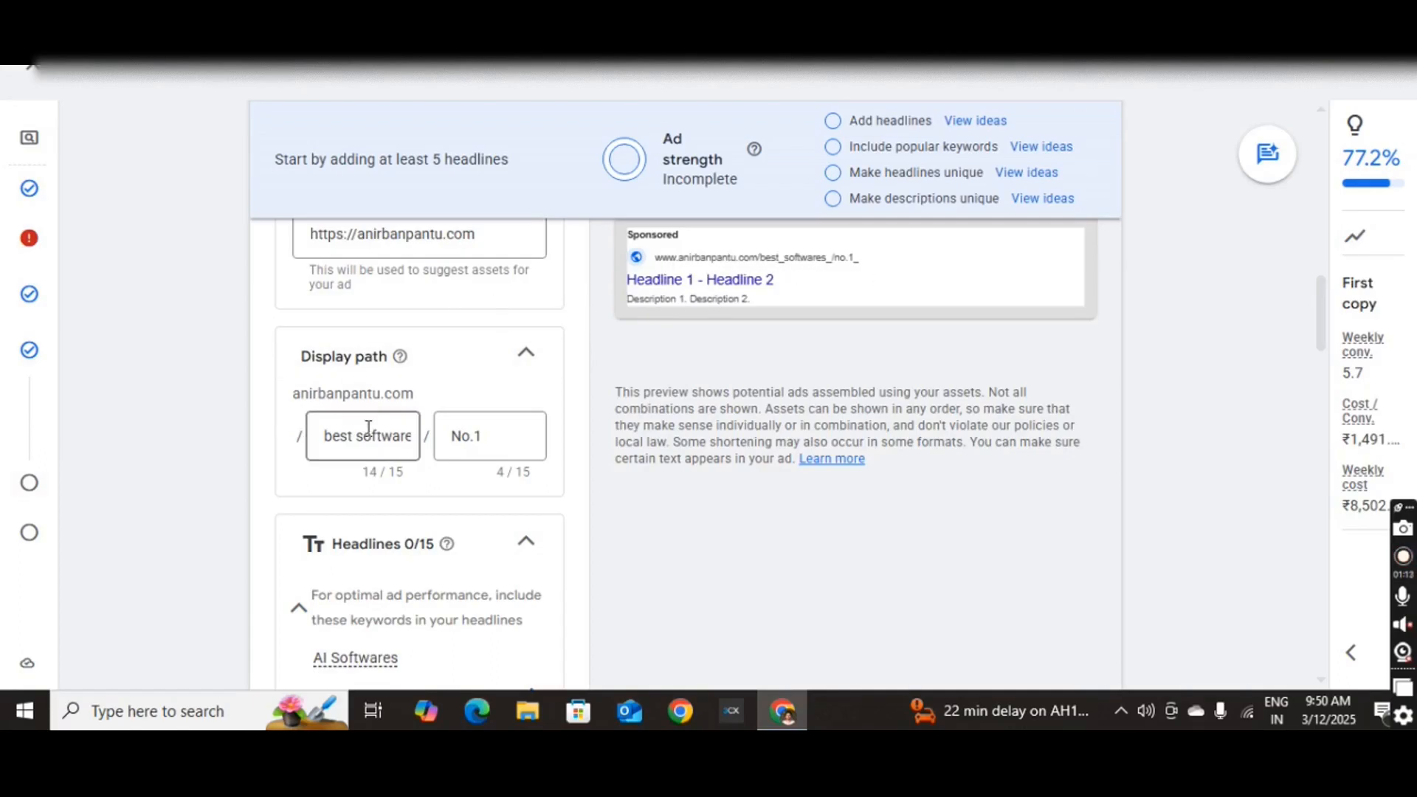
# Examine the ad's headline and description fields, including the suggested keyword for headlines
pyautogui.scroll(-4, 443, 391)
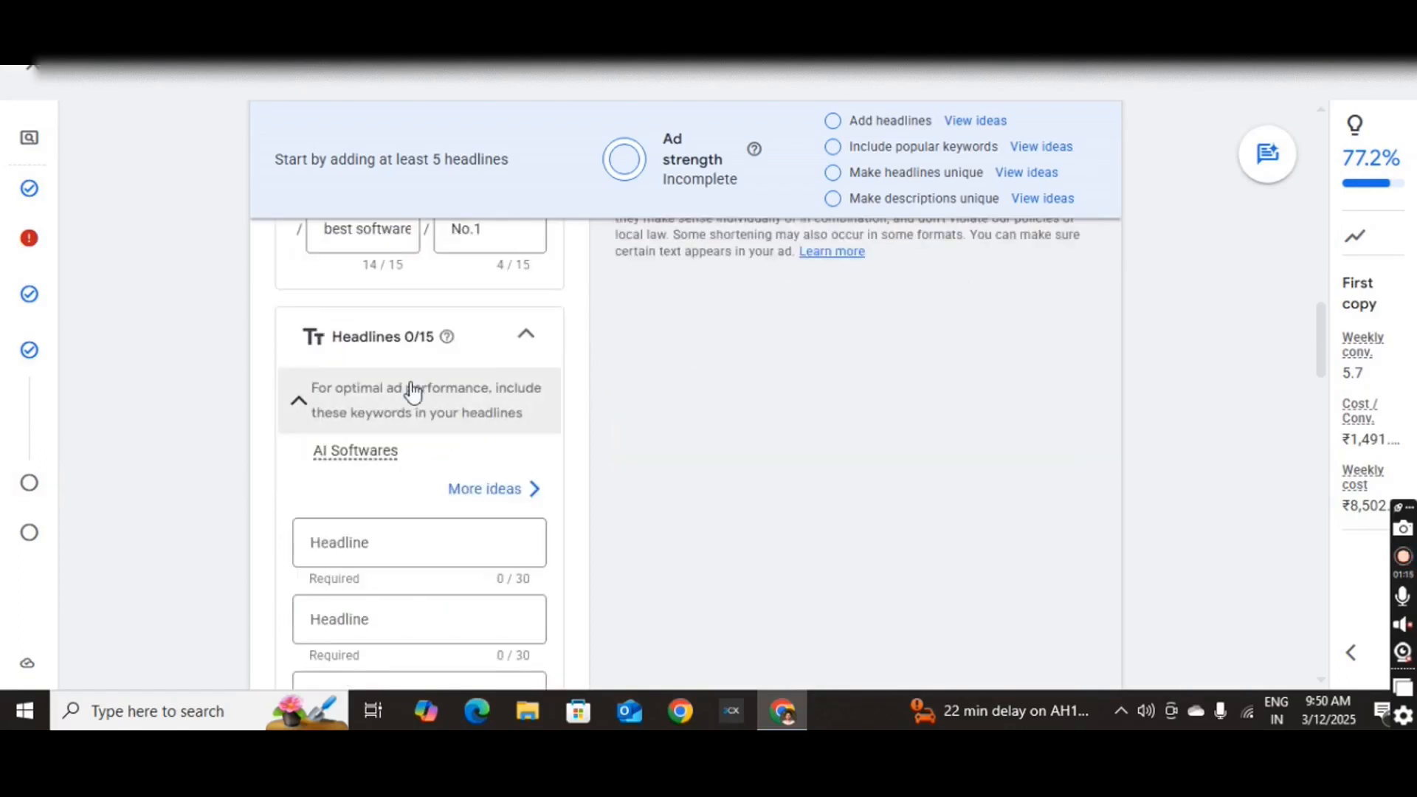
pyautogui.click(363, 448)
pyautogui.scroll(-2, 354, 398)
pyautogui.click(345, 354)
pyautogui.scroll(-1, 369, 369)
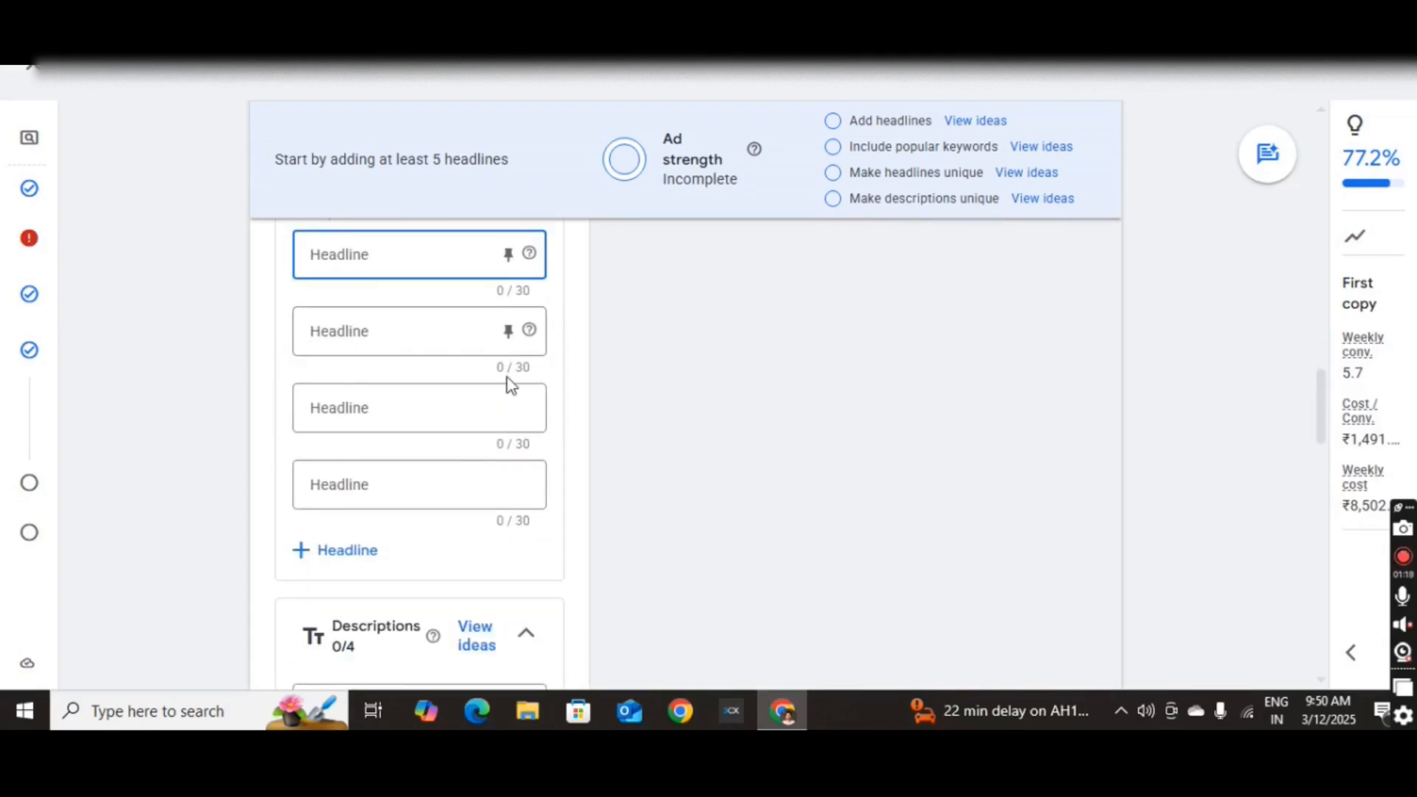
pyautogui.click(379, 407)
pyautogui.scroll(-4, 347, 428)
pyautogui.click(336, 417)
pyautogui.click(382, 460)
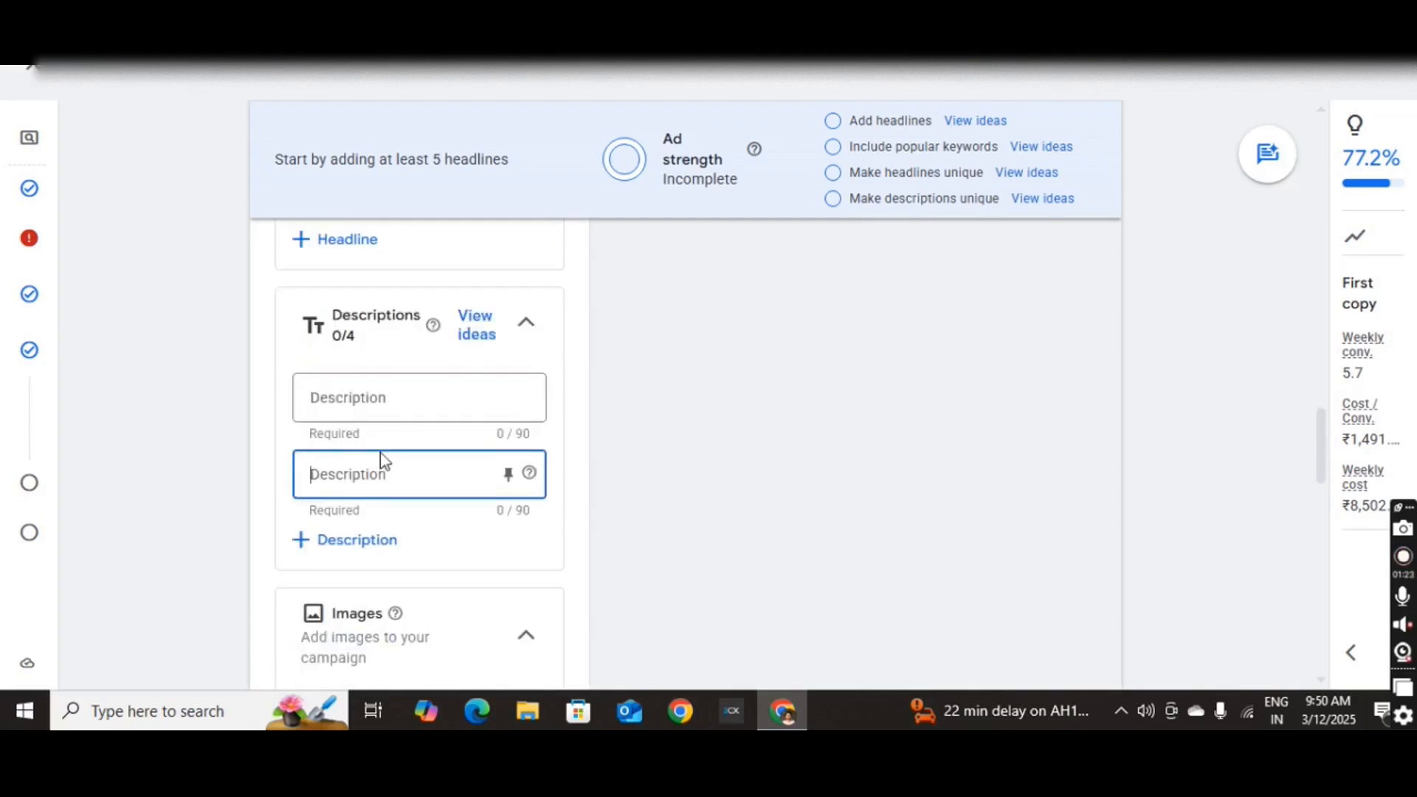
# Review the ad's business name and logo, sitelink and callout asset options
pyautogui.scroll(-4, 346, 454)
pyautogui.scroll(-5, 361, 450)
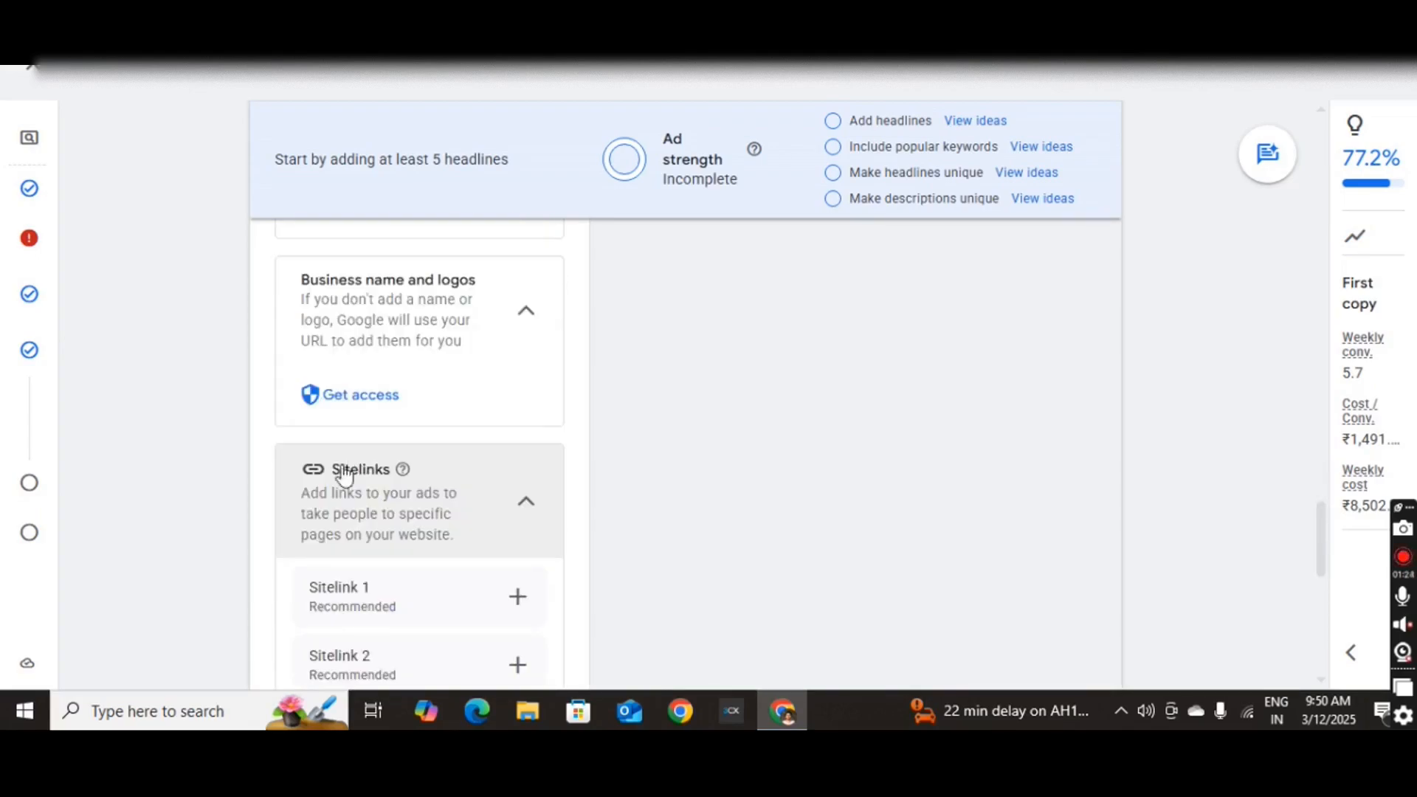
pyautogui.scroll(-1, 405, 415)
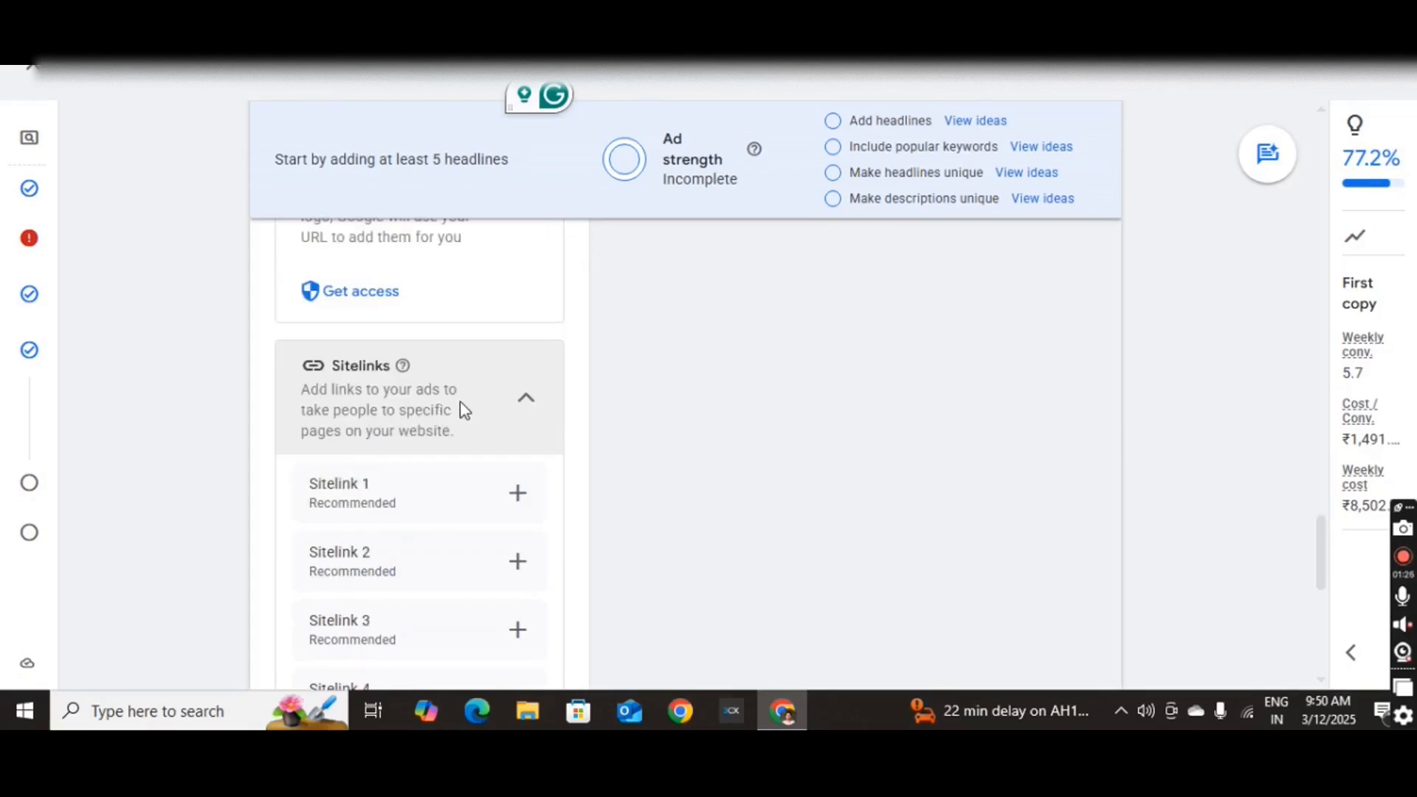
pyautogui.scroll(-1, 443, 407)
pyautogui.scroll(-1, 513, 390)
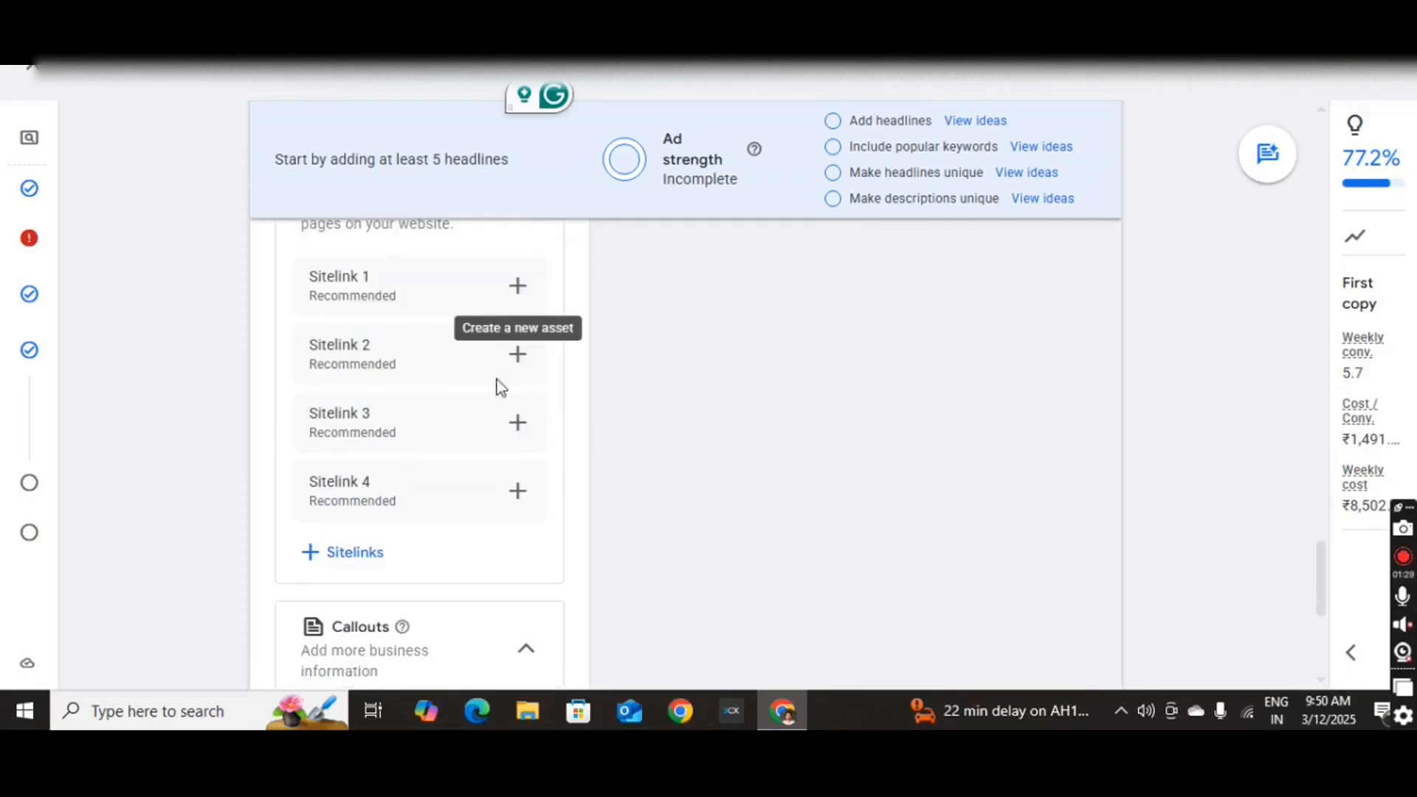
pyautogui.scroll(2, 501, 328)
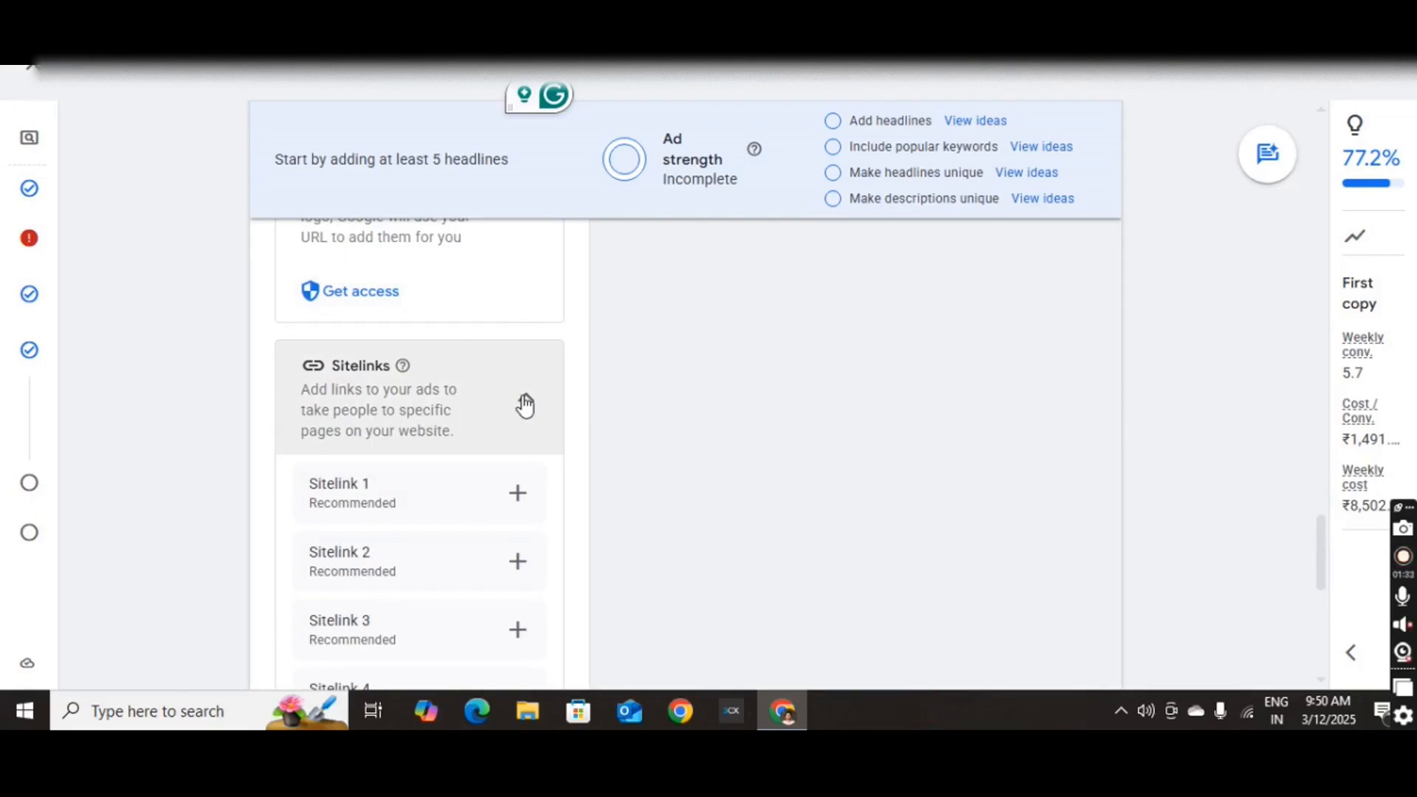
pyautogui.scroll(-4, 525, 351)
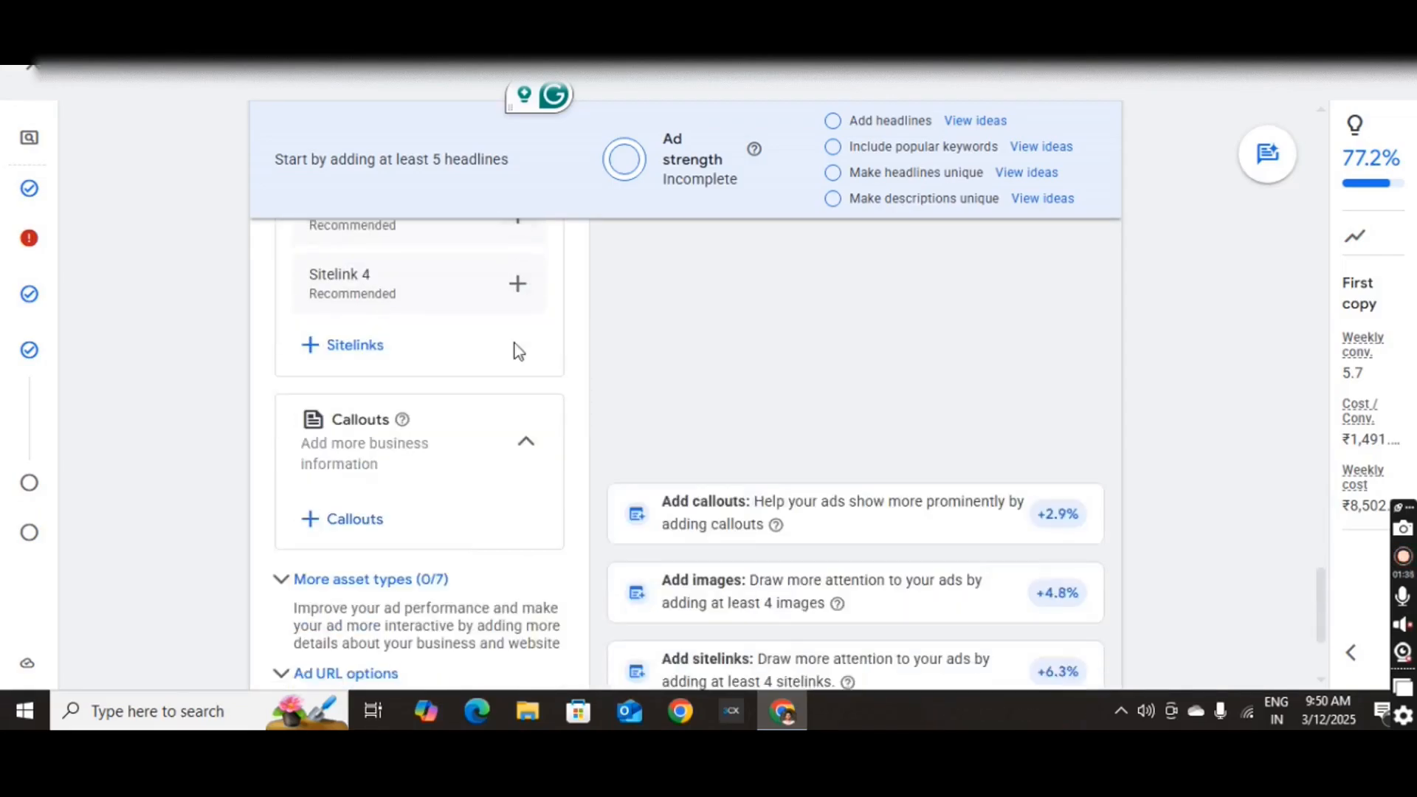
# Examine the sitelink and callout sections, and expand the ad URL options to view the tracking template, final URL suffix and custom parameter fields
pyautogui.scroll(-1, 519, 351)
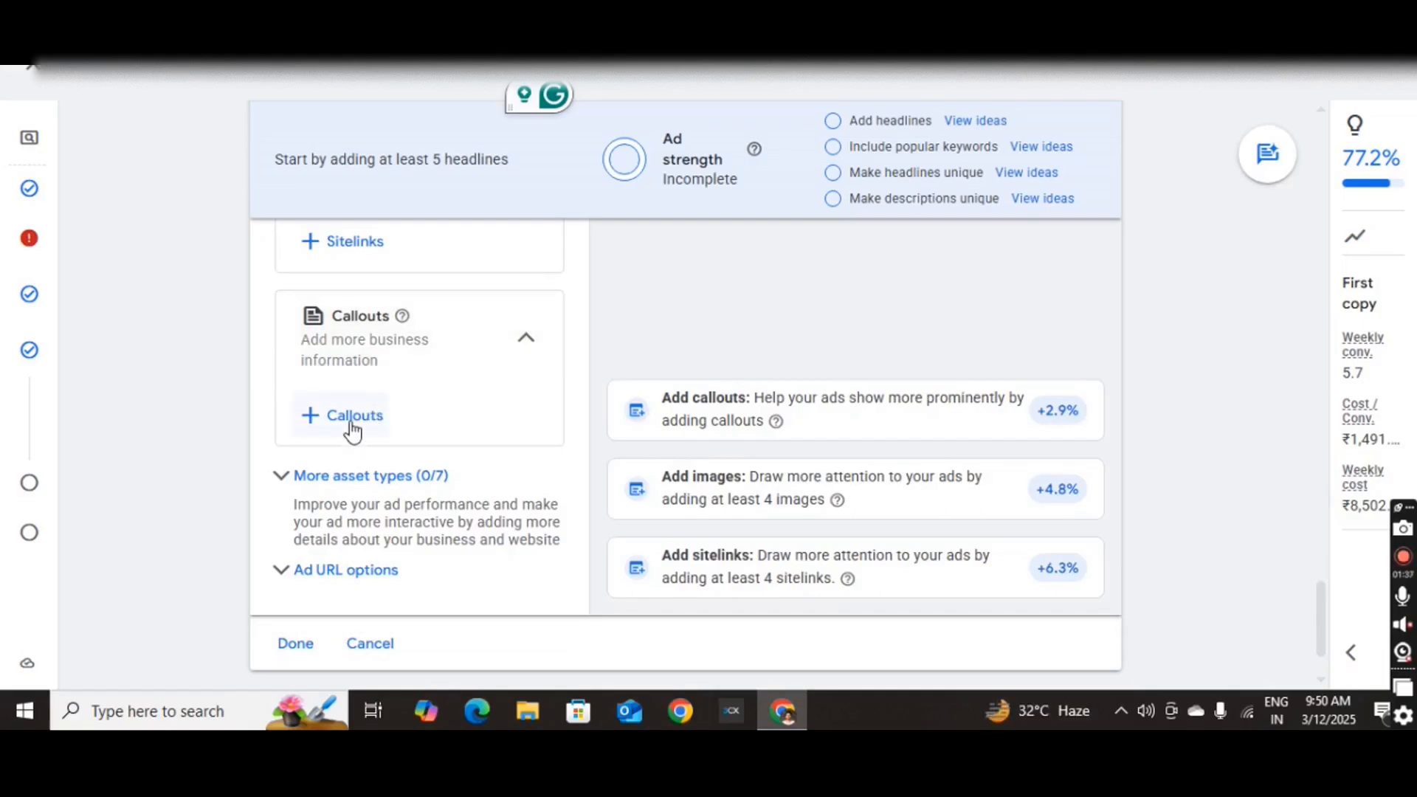
pyautogui.scroll(5, 390, 410)
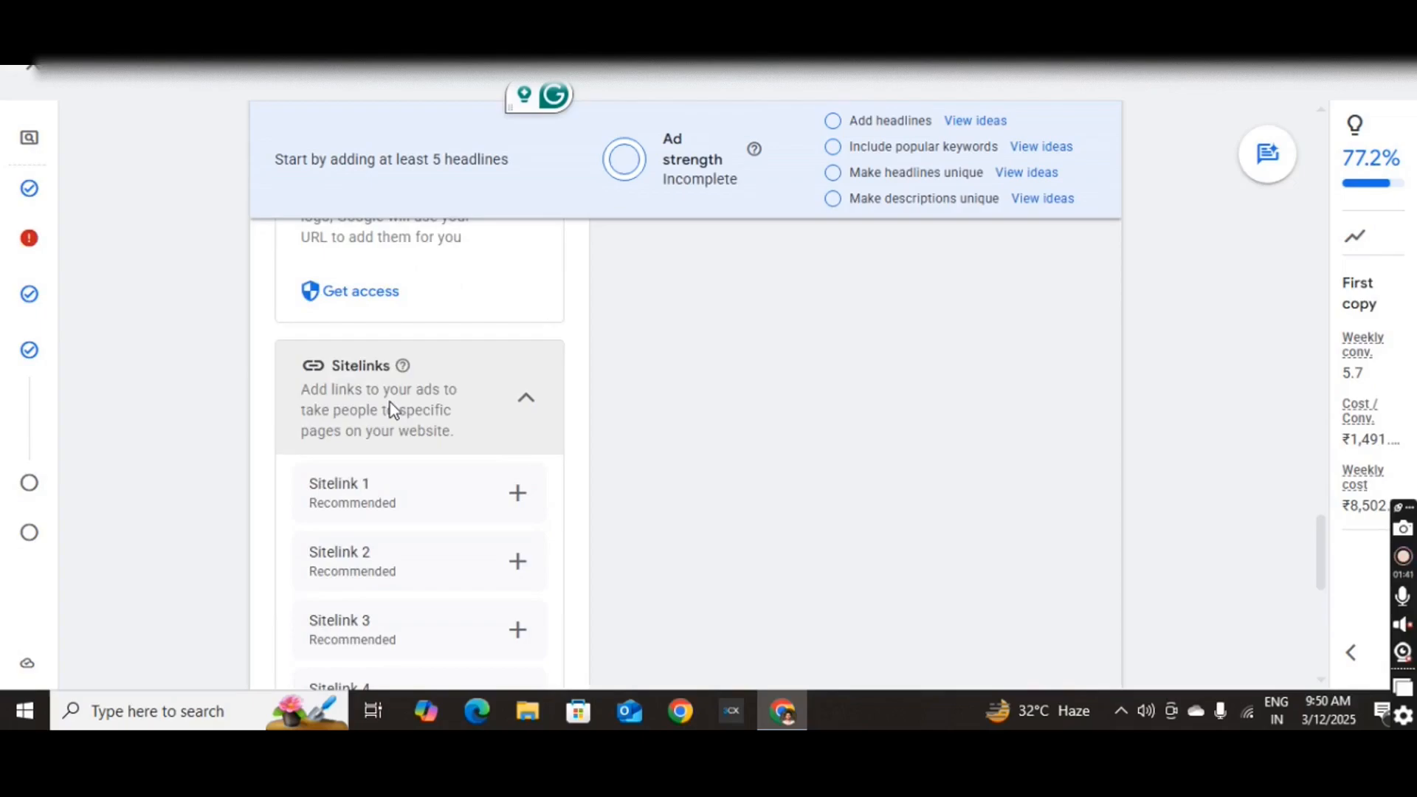
pyautogui.scroll(-4, 517, 391)
pyautogui.scroll(-1, 483, 380)
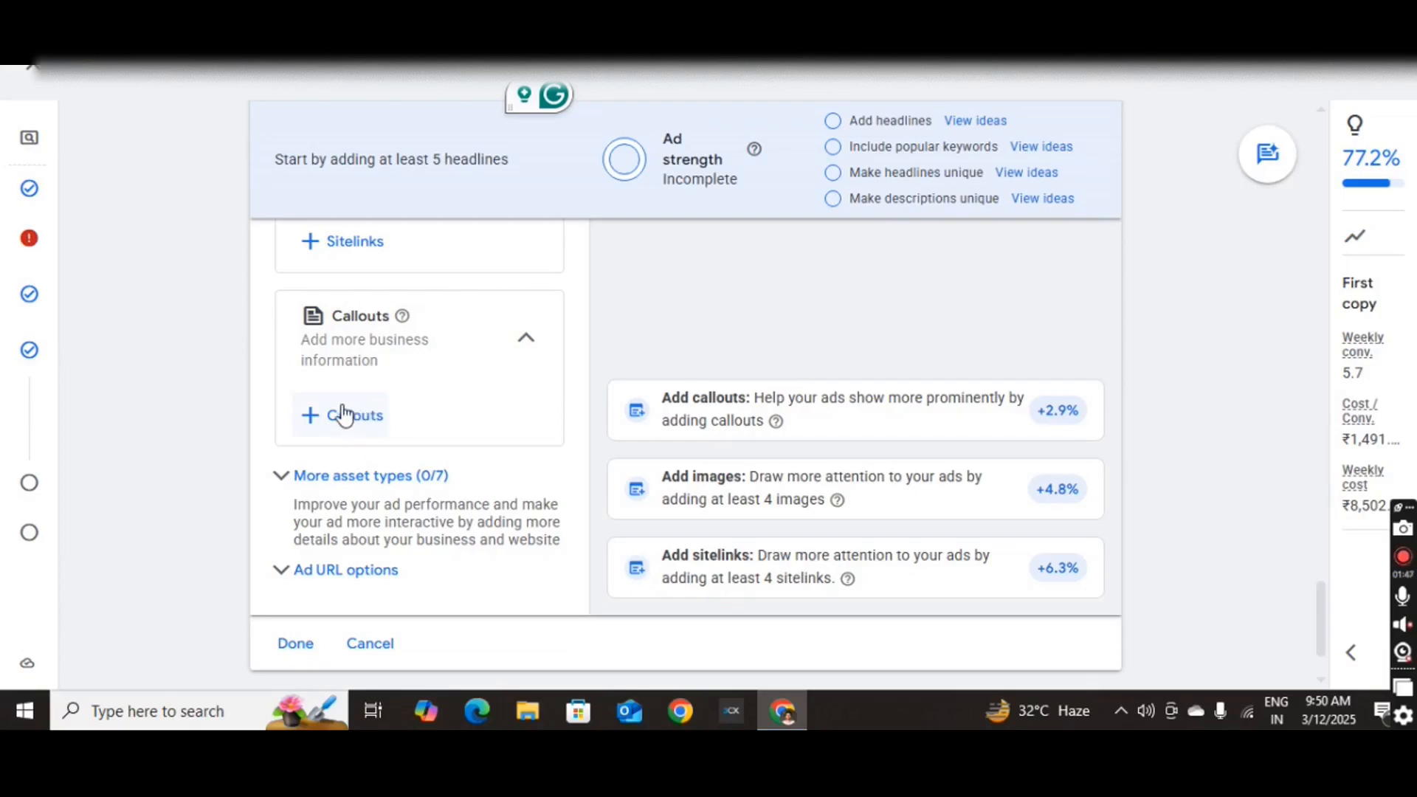
pyautogui.scroll(-1, 295, 402)
pyautogui.scroll(1, 317, 394)
pyautogui.scroll(-1, 336, 396)
pyautogui.click(332, 455)
pyautogui.scroll(1, 357, 436)
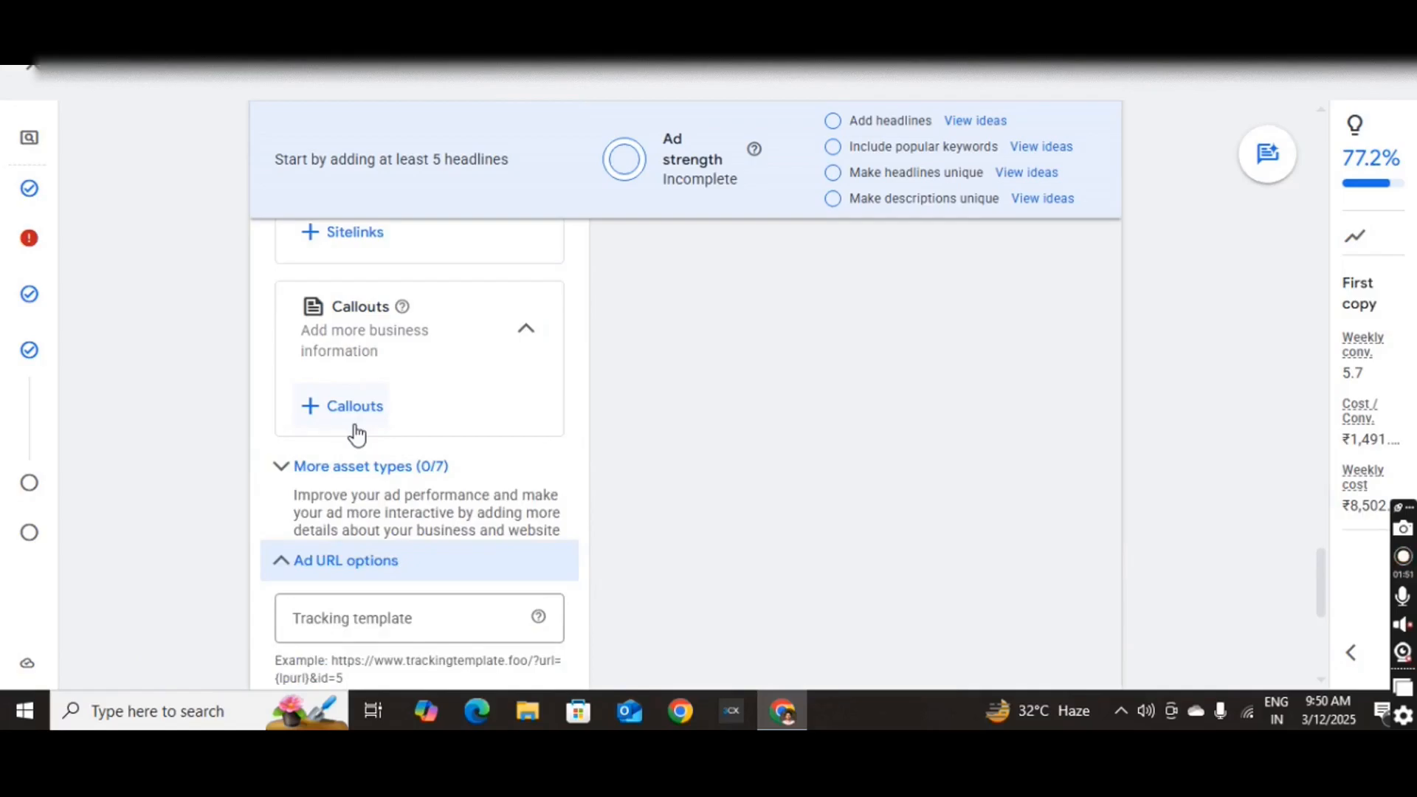
pyautogui.scroll(-1, 357, 436)
pyautogui.scroll(-1, 420, 387)
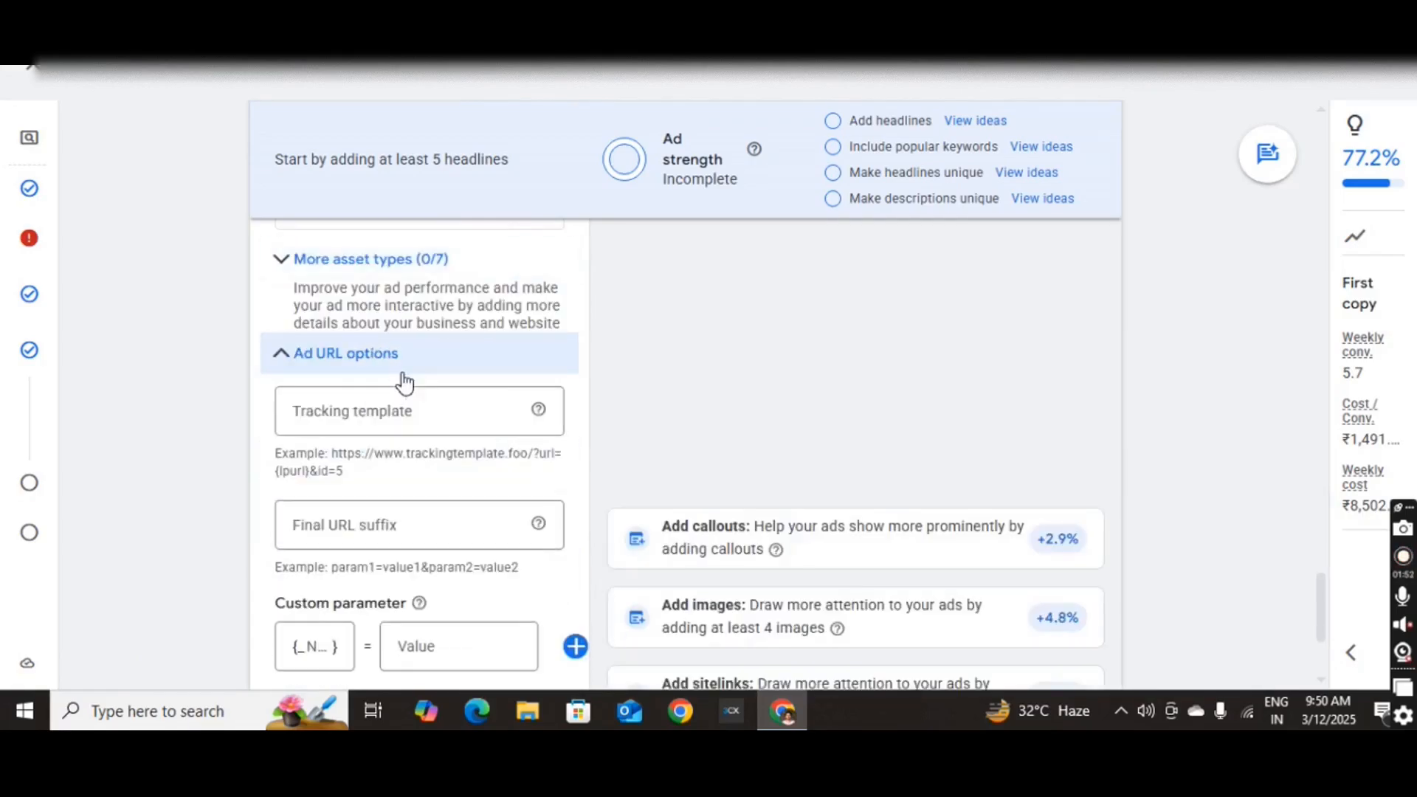
# Expand the additional asset types and look through the promotions, prices, calls, structured snippets, lead forms and apps options
pyautogui.click(461, 275)
pyautogui.scroll(-1, 432, 361)
pyautogui.scroll(1, 376, 325)
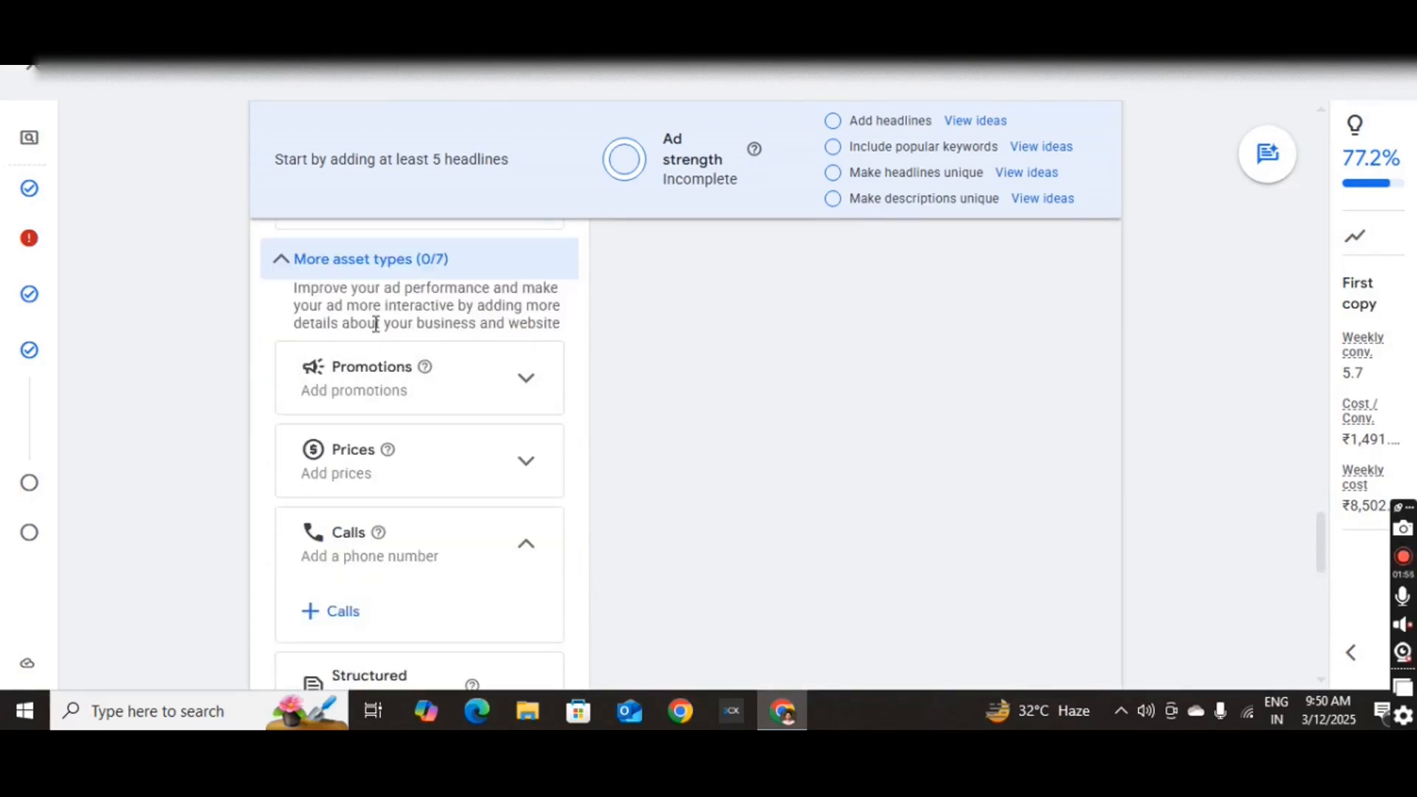
pyautogui.click(527, 377)
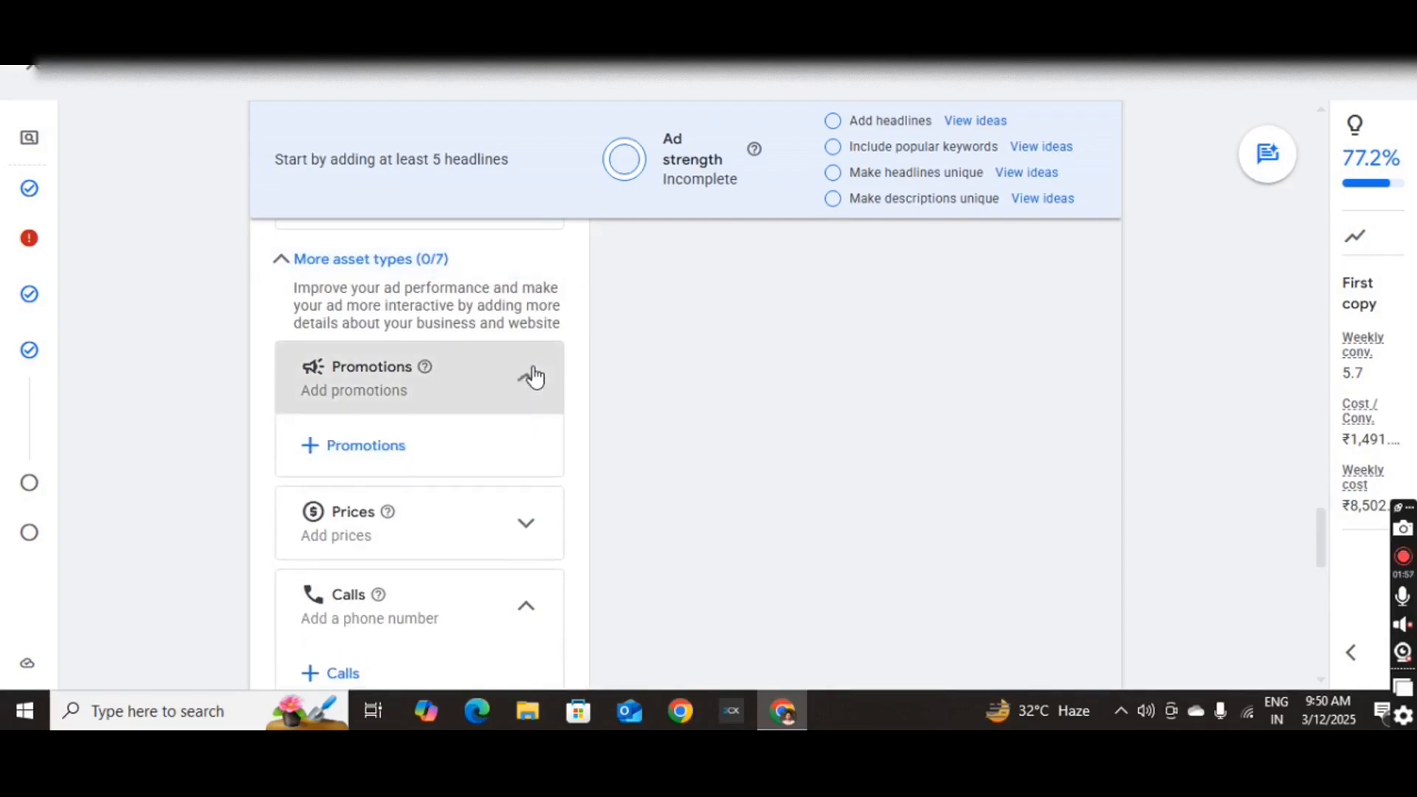
pyautogui.click(520, 377)
pyautogui.scroll(-2, 521, 377)
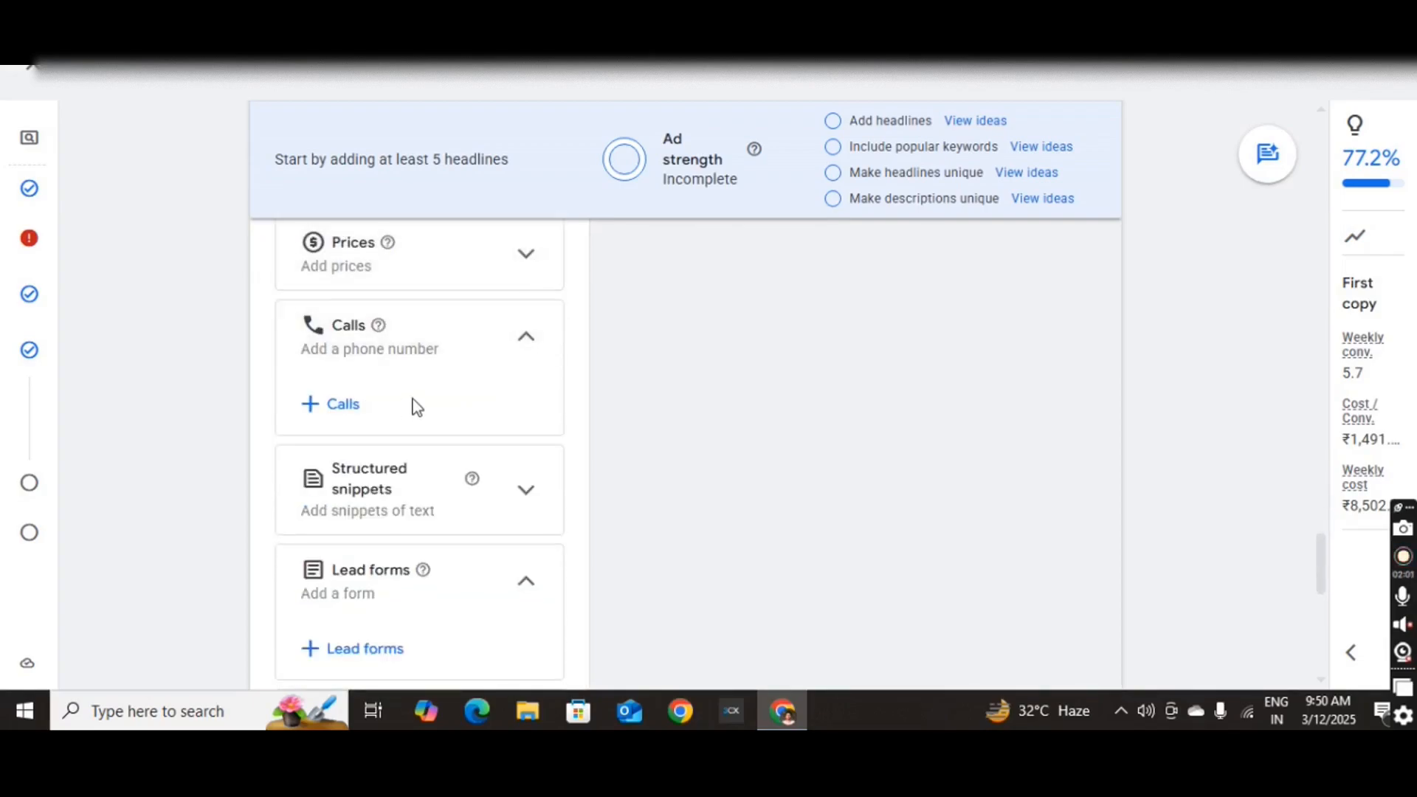
pyautogui.scroll(-3, 480, 413)
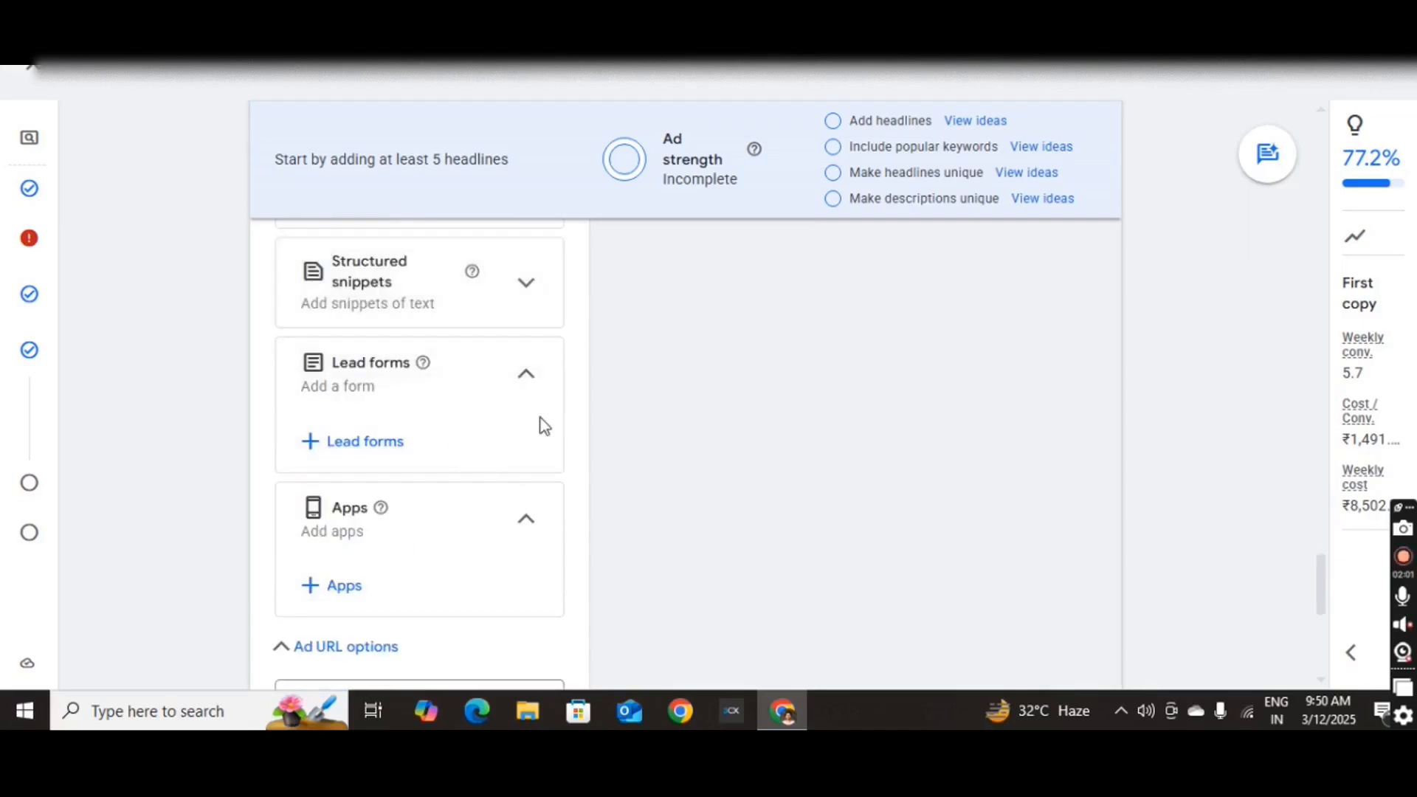
# Collapse the lead forms, apps and ad URL options sections, and finish editing the ad
pyautogui.click(526, 381)
pyautogui.scroll(-3, 509, 398)
pyautogui.click(525, 254)
pyautogui.scroll(-2, 341, 356)
pyautogui.scroll(2, 307, 237)
pyautogui.click(318, 327)
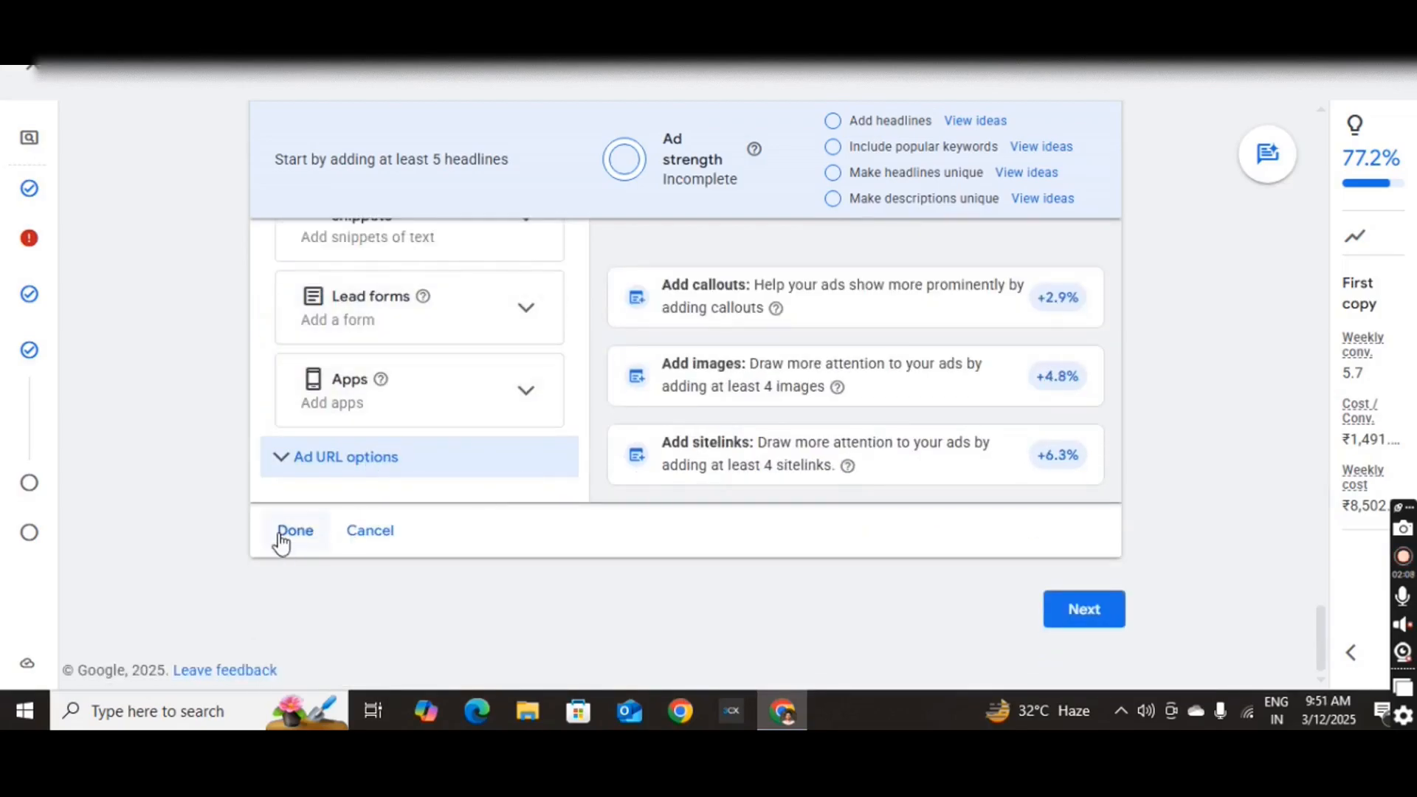
pyautogui.click(288, 532)
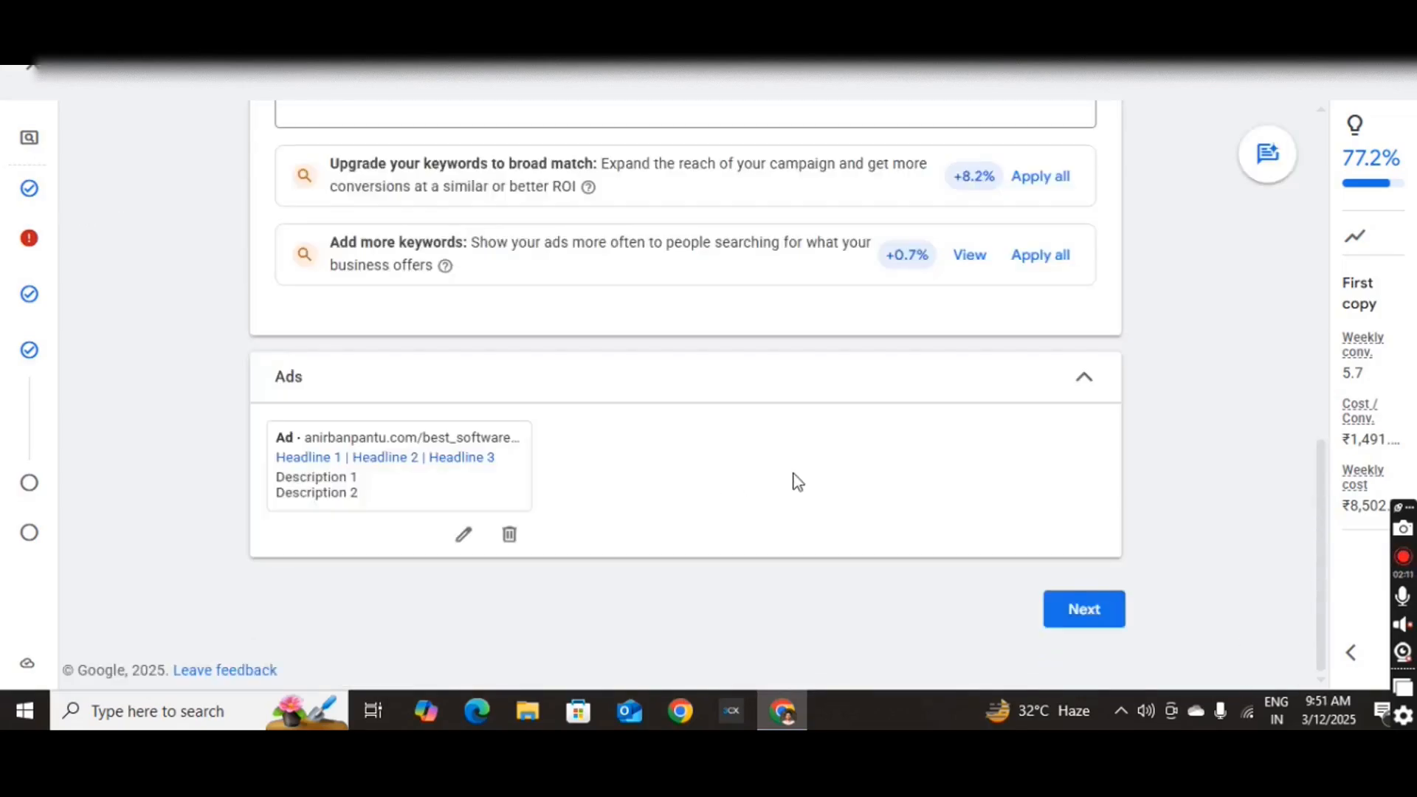
# Continue from the keywords and ads to the budget, keep the recommended ₹1,214.66 average daily budget, and proceed to the campaign review
pyautogui.scroll(7, 429, 430)
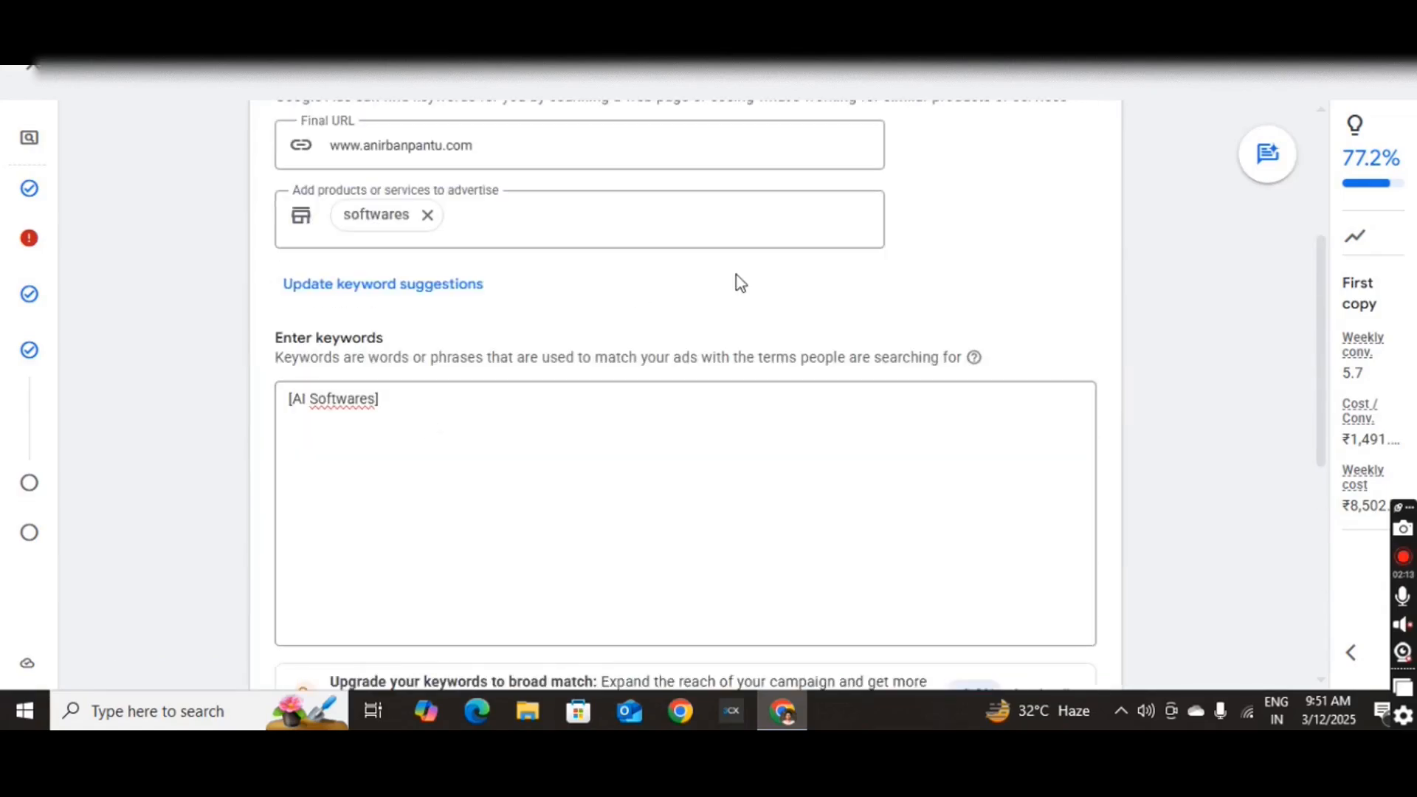
pyautogui.hotkey('ctrl', '-')
pyautogui.hotkey('ctrl', '-')
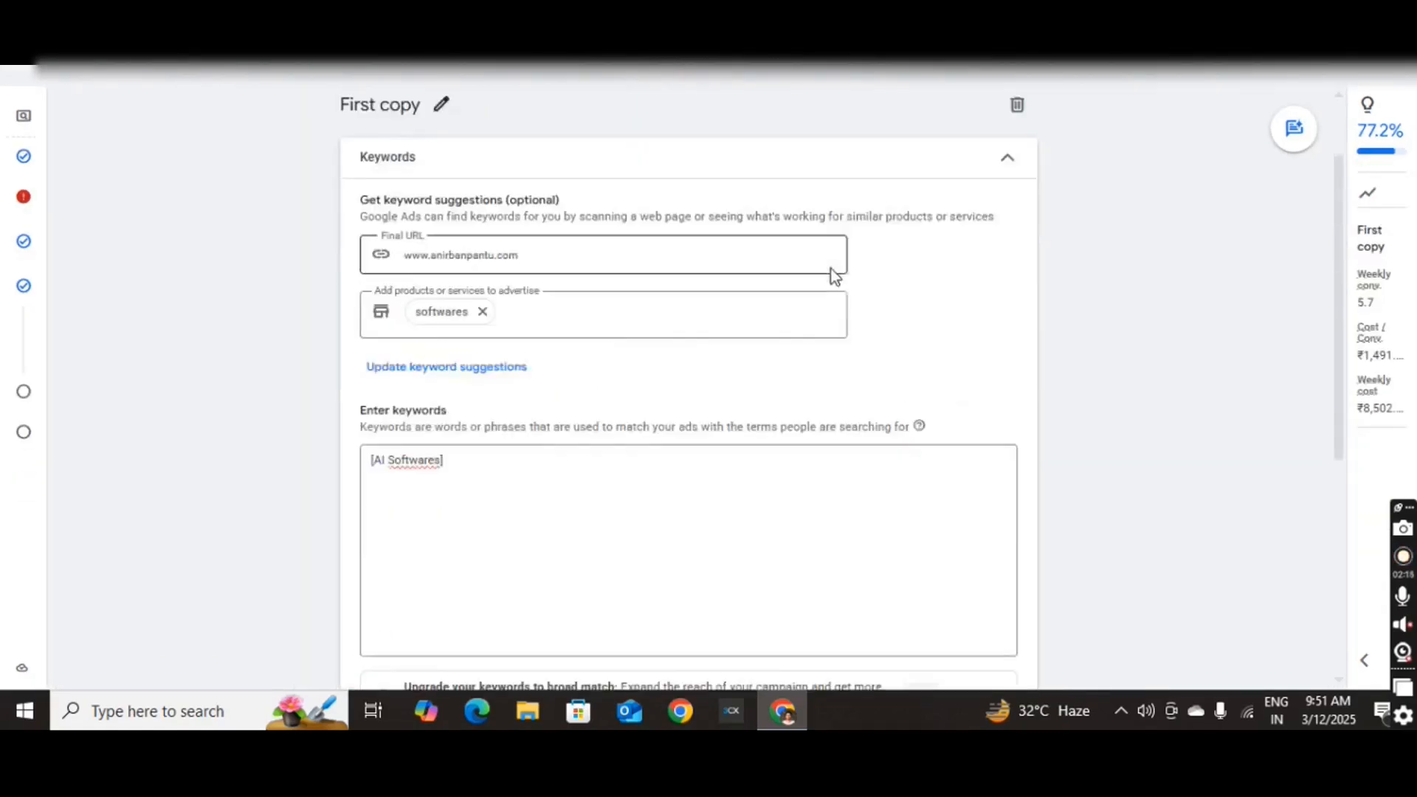
pyautogui.scroll(-5, 833, 275)
pyautogui.scroll(5, 463, 539)
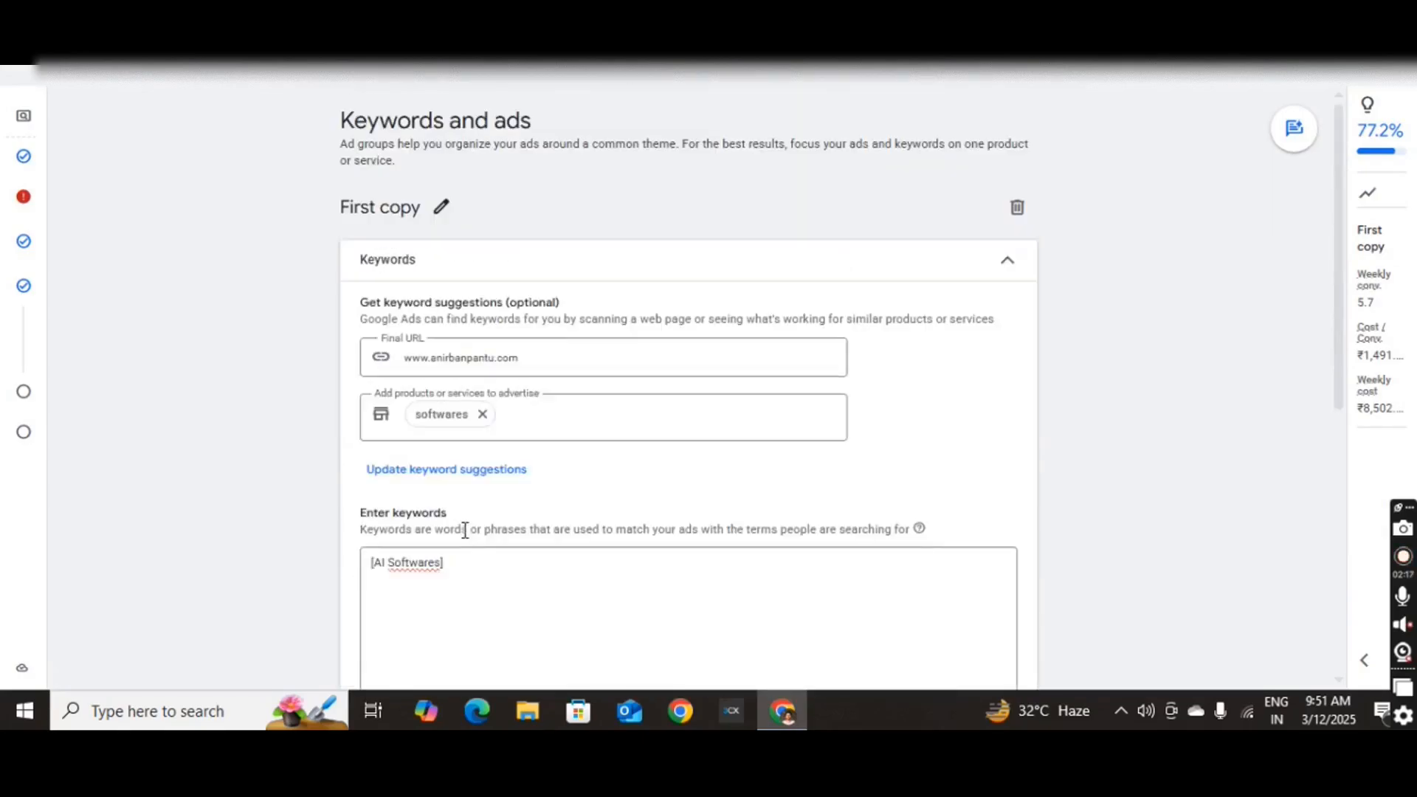
pyautogui.scroll(-5, 698, 369)
pyautogui.click(1006, 630)
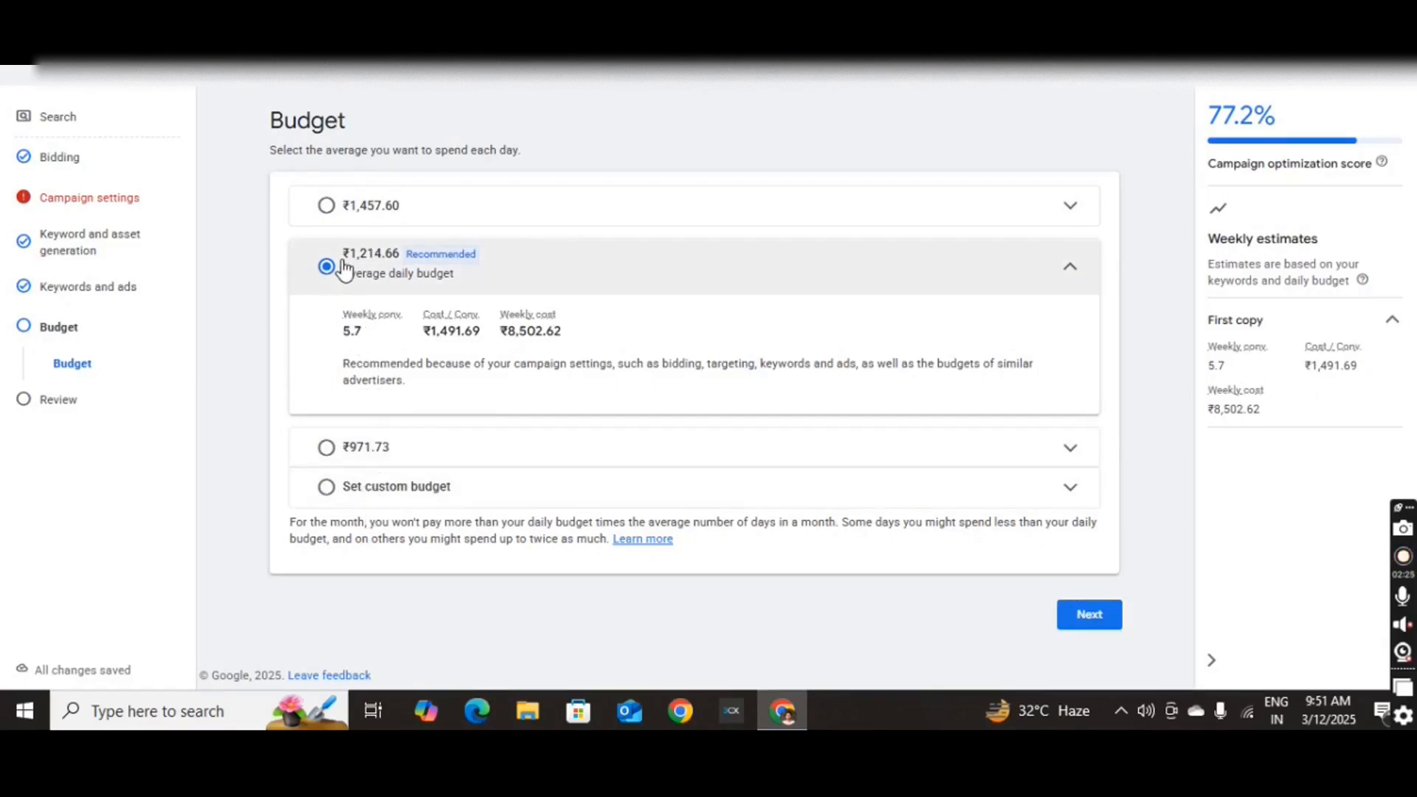
pyautogui.click(1082, 628)
# Review the campaign summary, including issues, recommendations, overview, bidding, campaign settings, keywords and ads, budget and the optimization score
pyautogui.scroll(-10, 689, 414)
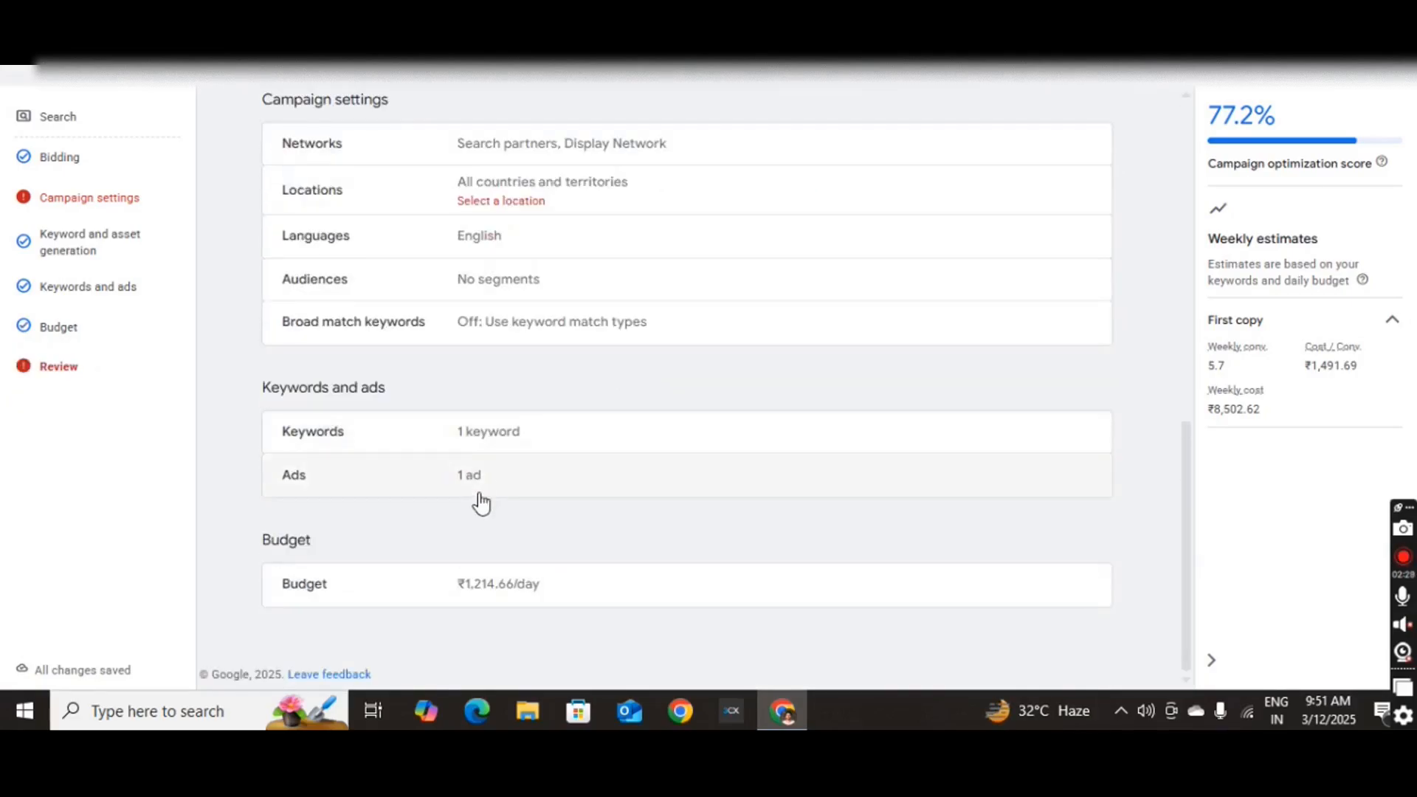
pyautogui.scroll(10, 482, 503)
pyautogui.scroll(-10, 374, 405)
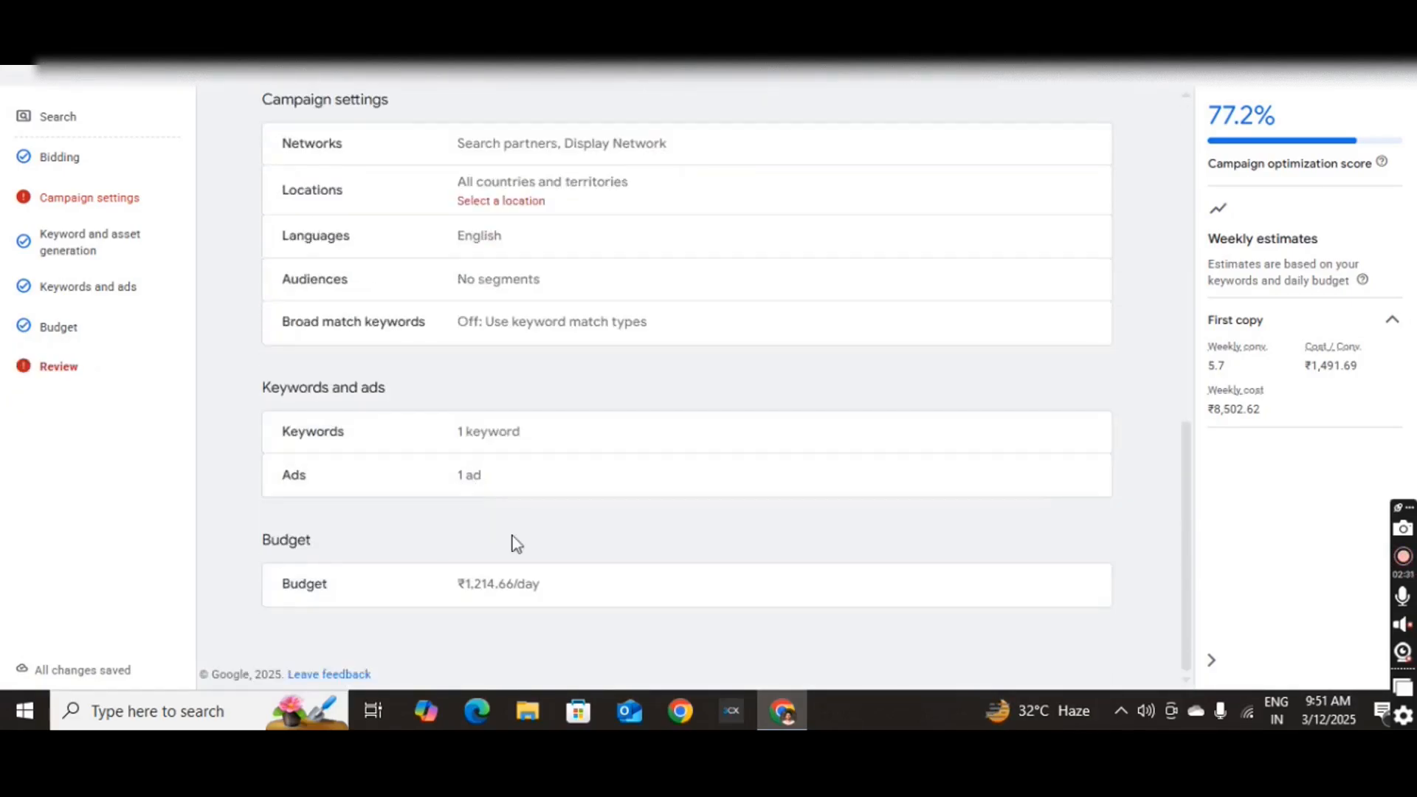
pyautogui.scroll(6, 775, 284)
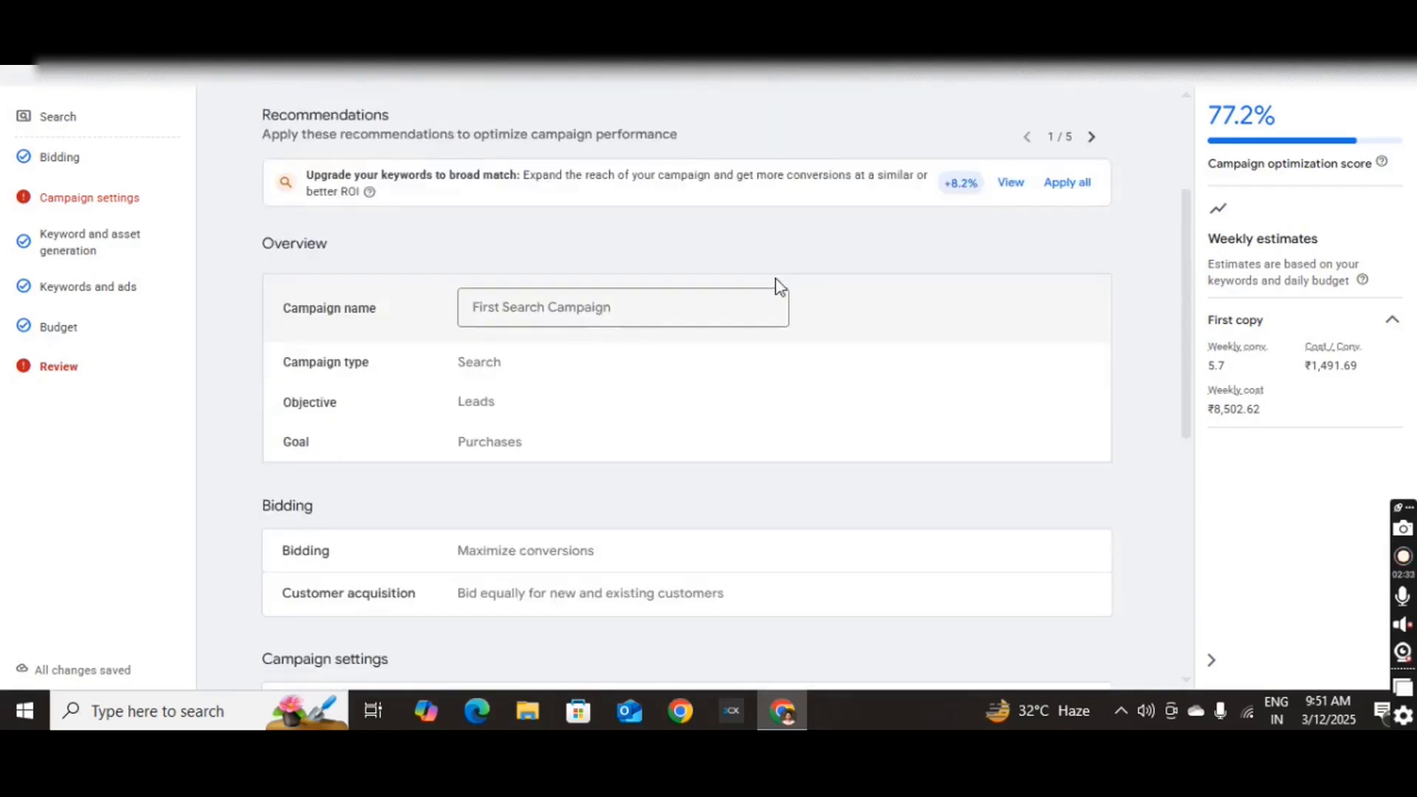
pyautogui.scroll(3, 779, 286)
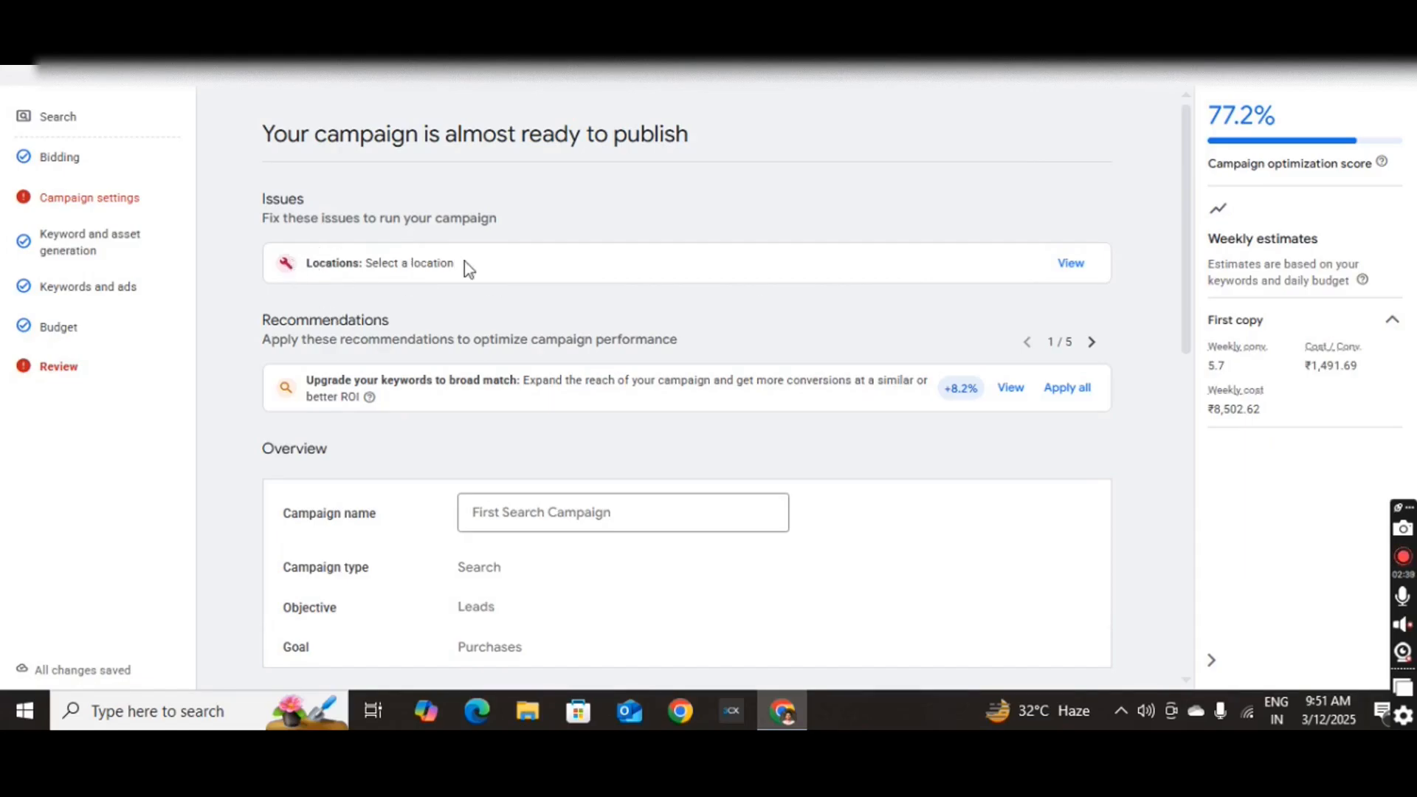
pyautogui.scroll(-3, 591, 417)
pyautogui.scroll(-4, 529, 313)
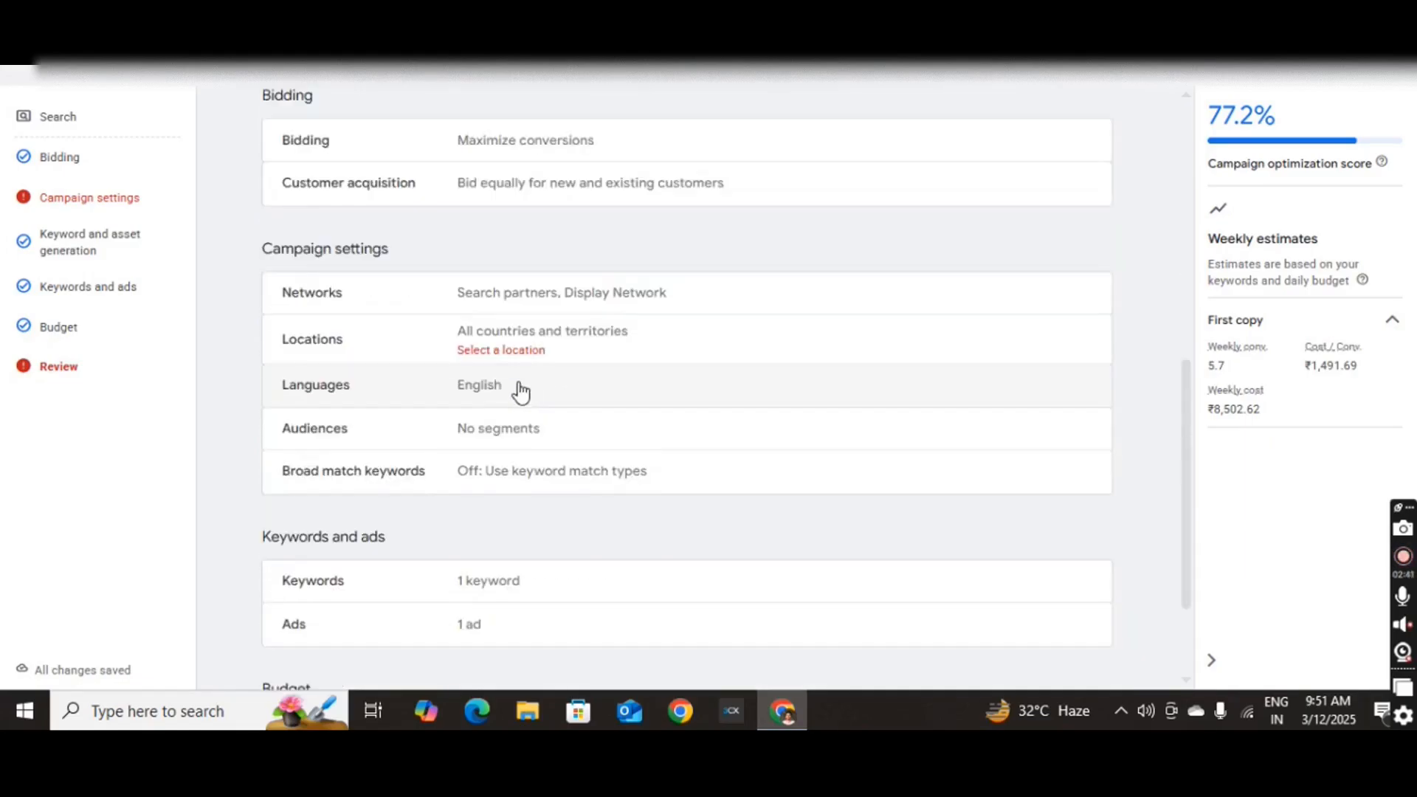
pyautogui.scroll(-2, 539, 395)
pyautogui.scroll(9, 501, 370)
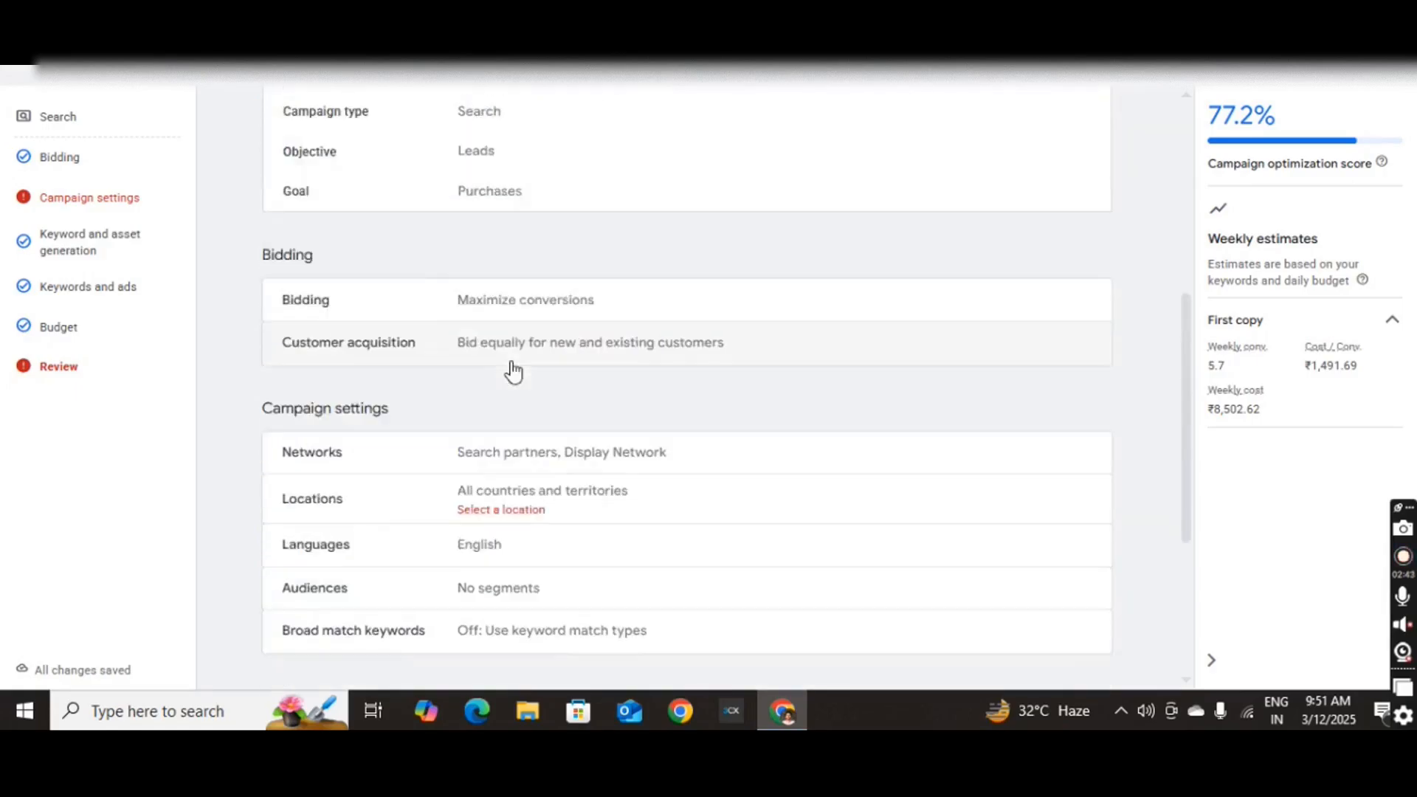
pyautogui.scroll(1, 515, 369)
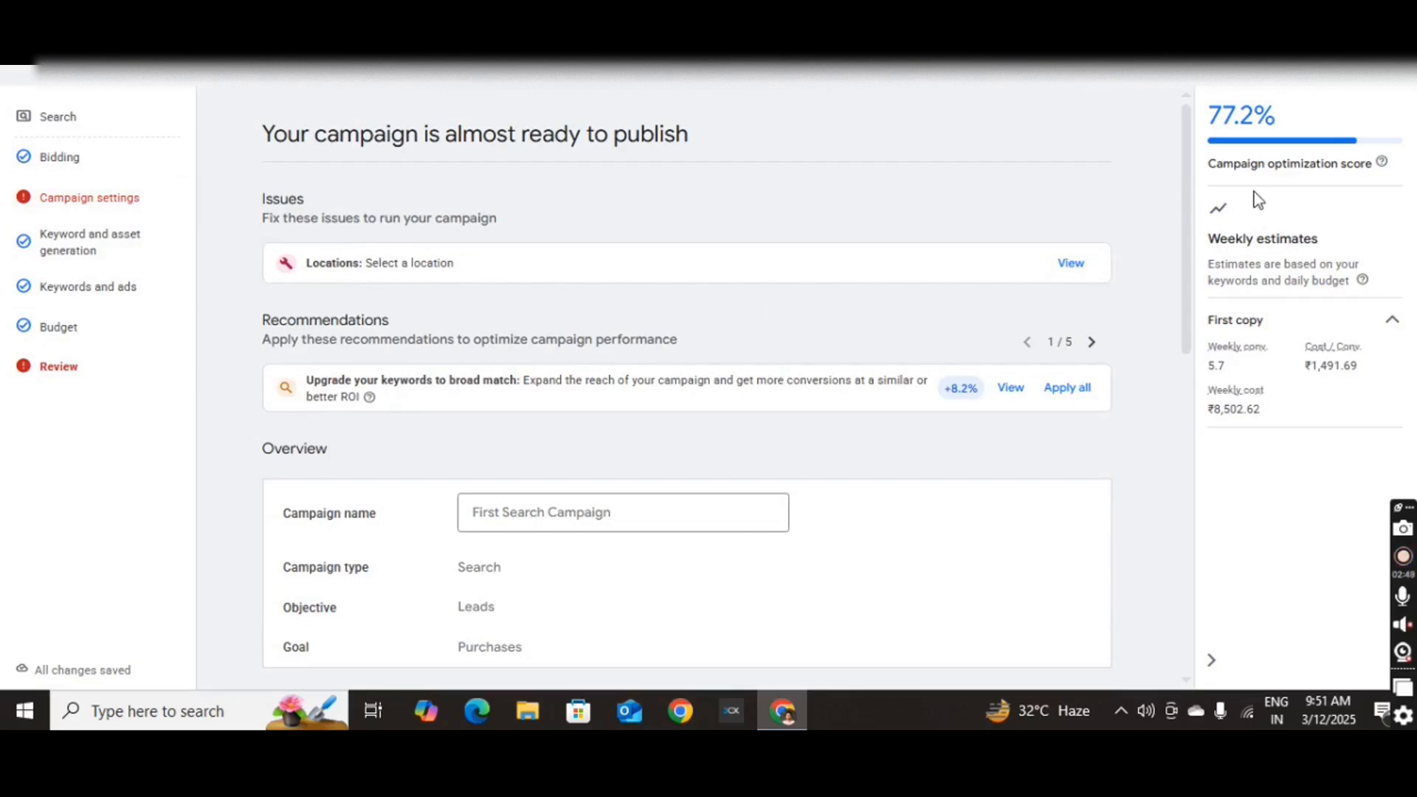
pyautogui.moveTo(1212, 112); pyautogui.dragTo(1270, 115)
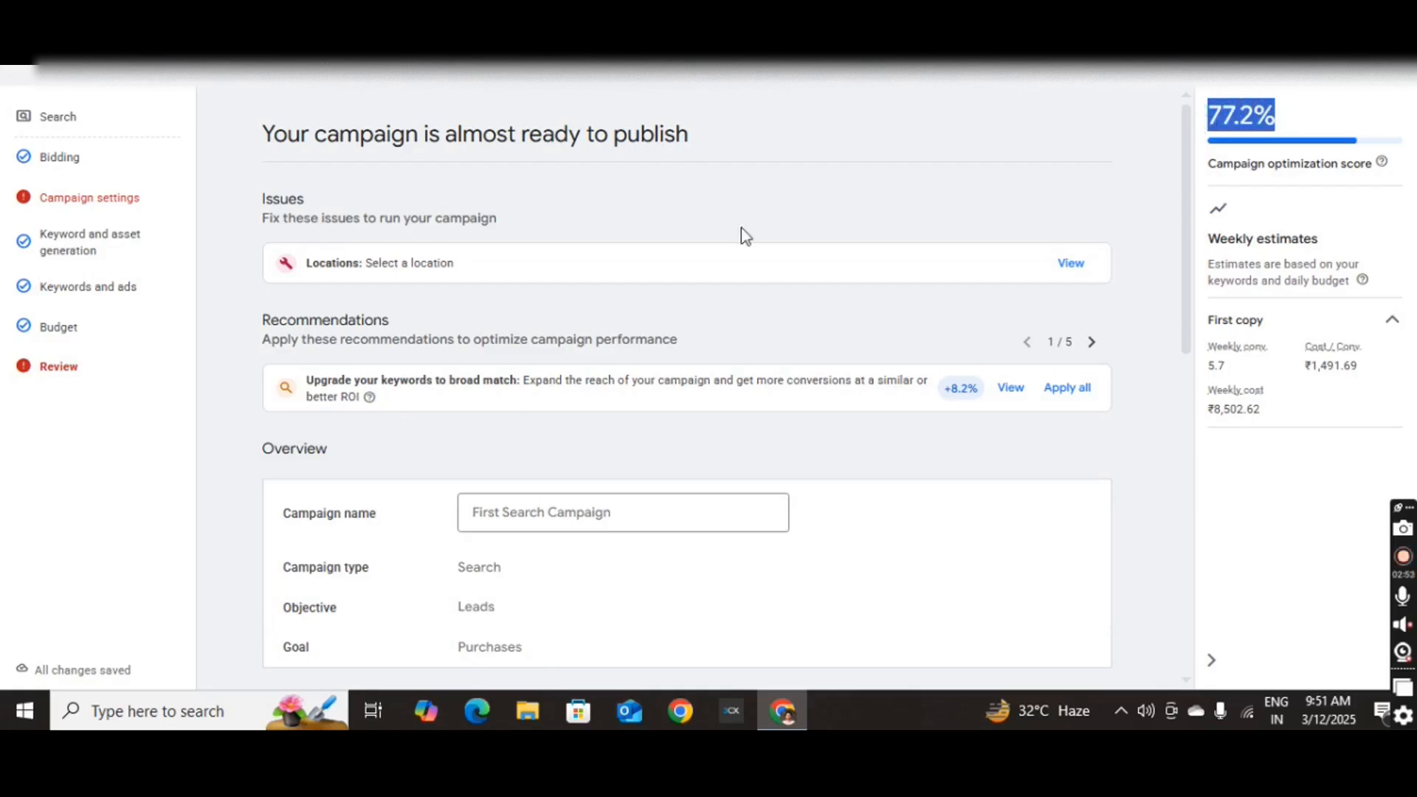
# Return to the keywords and ads by way of the budget settings, and reopen the ad for editing
pyautogui.click(104, 328)
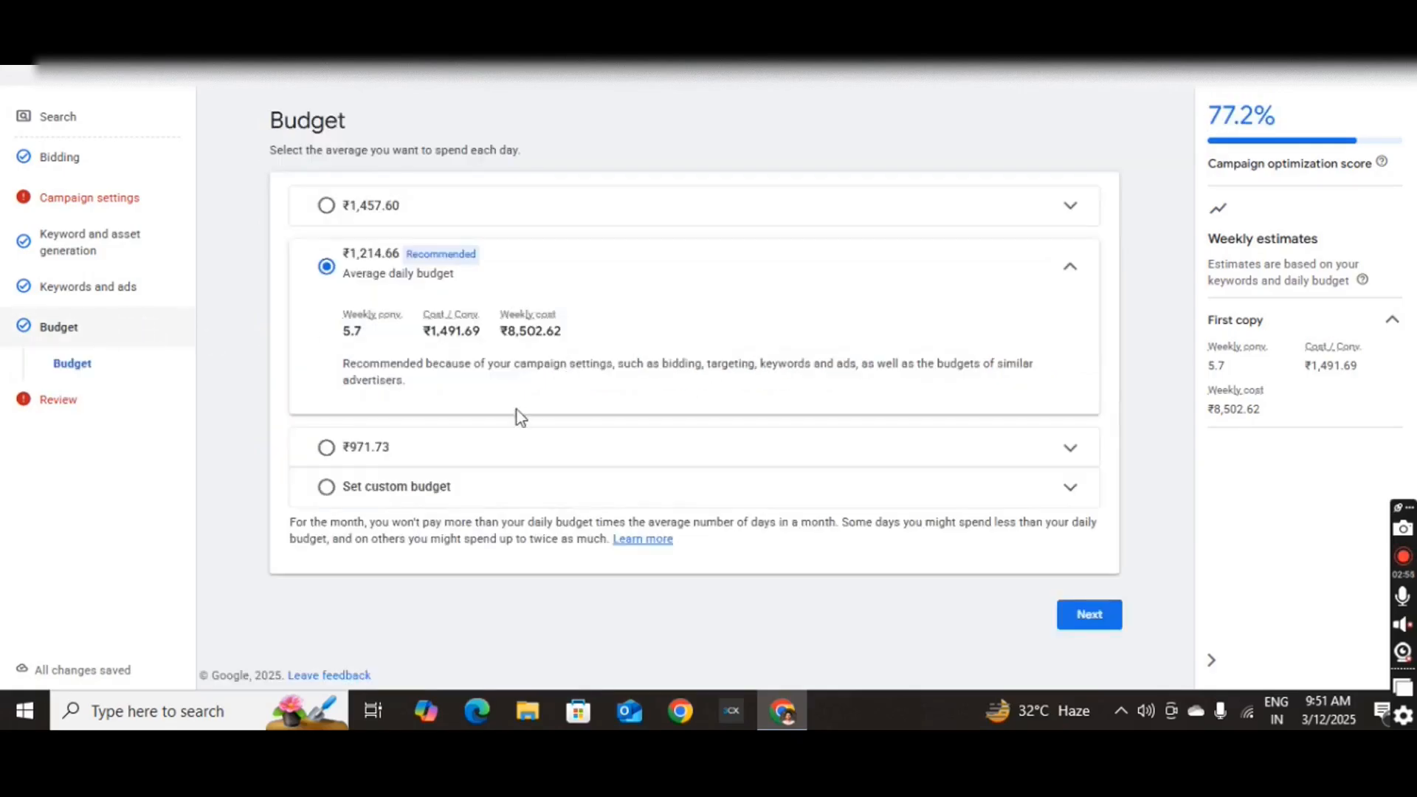
pyautogui.click(81, 290)
pyautogui.scroll(-5, 694, 402)
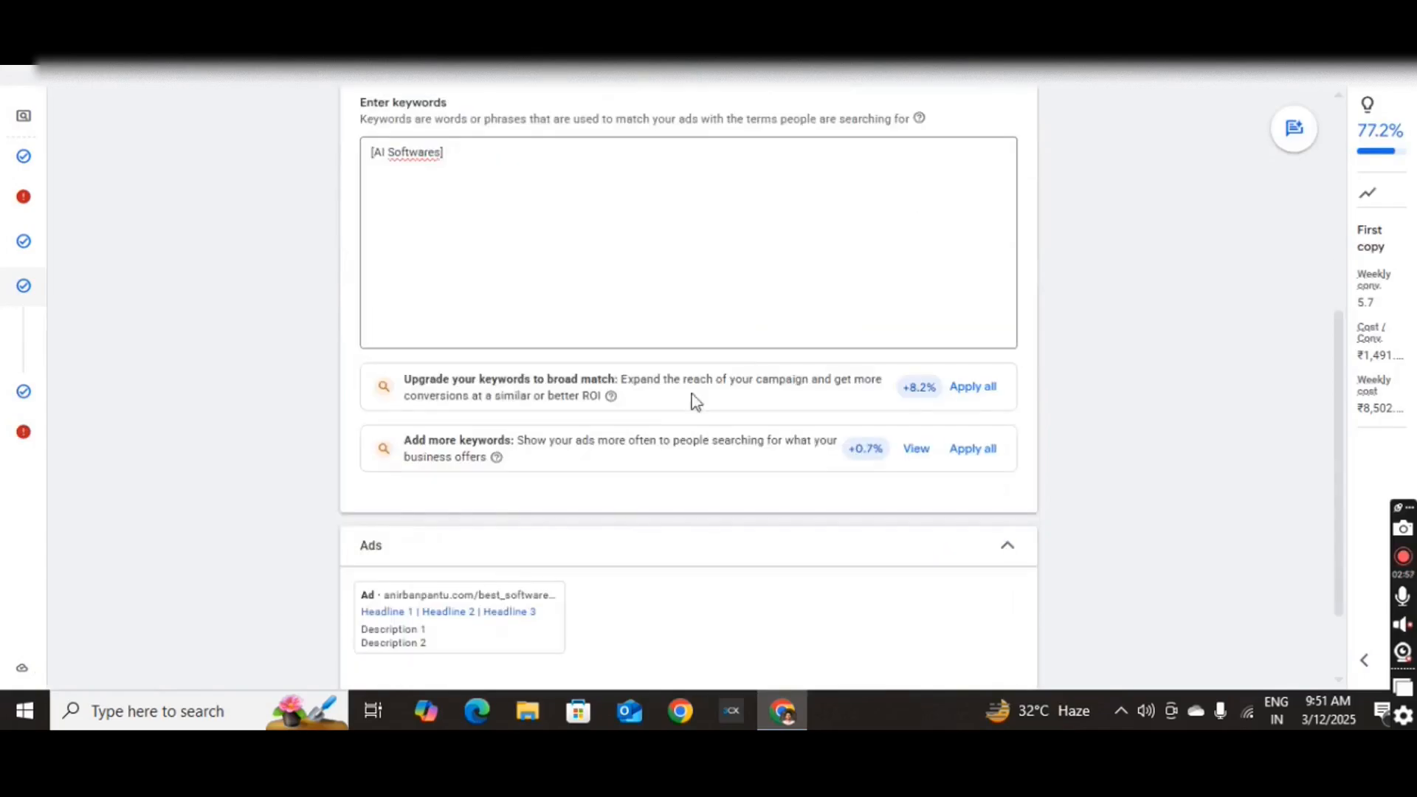
pyautogui.scroll(-2, 533, 549)
pyautogui.click(511, 564)
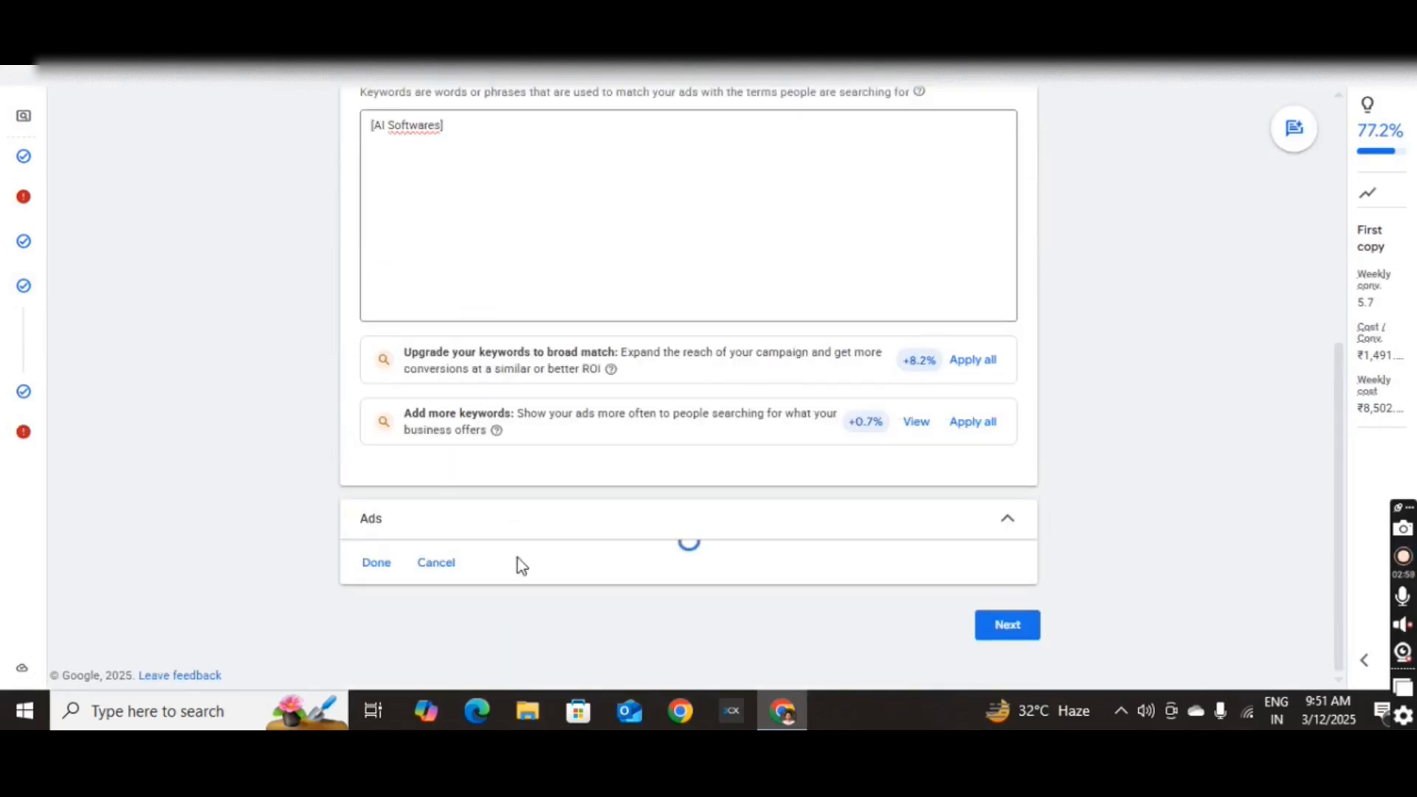
# Examine the reopened ad's strength indicator and its display path, headline, description, image and sitelink fields
pyautogui.scroll(-8, 477, 413)
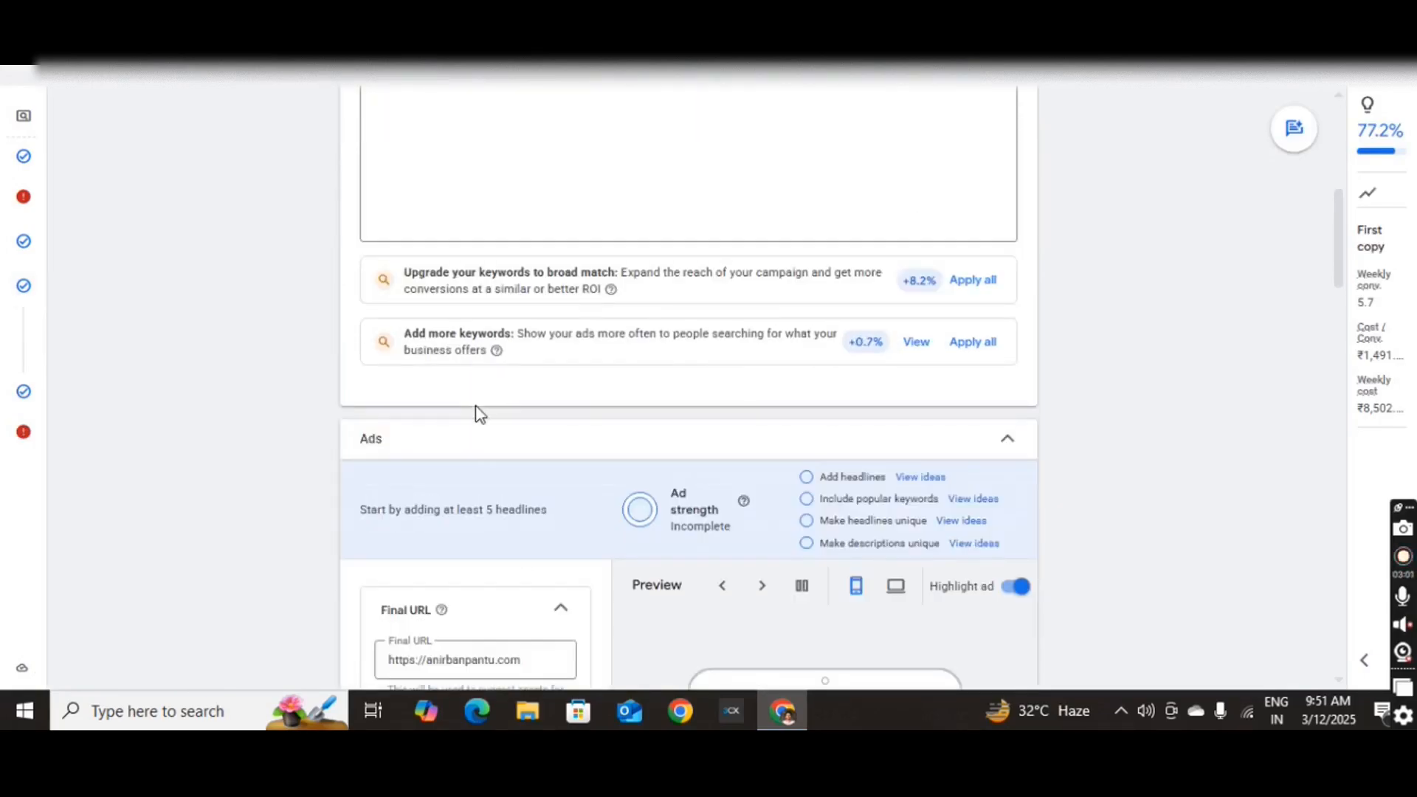
pyautogui.scroll(-6, 472, 458)
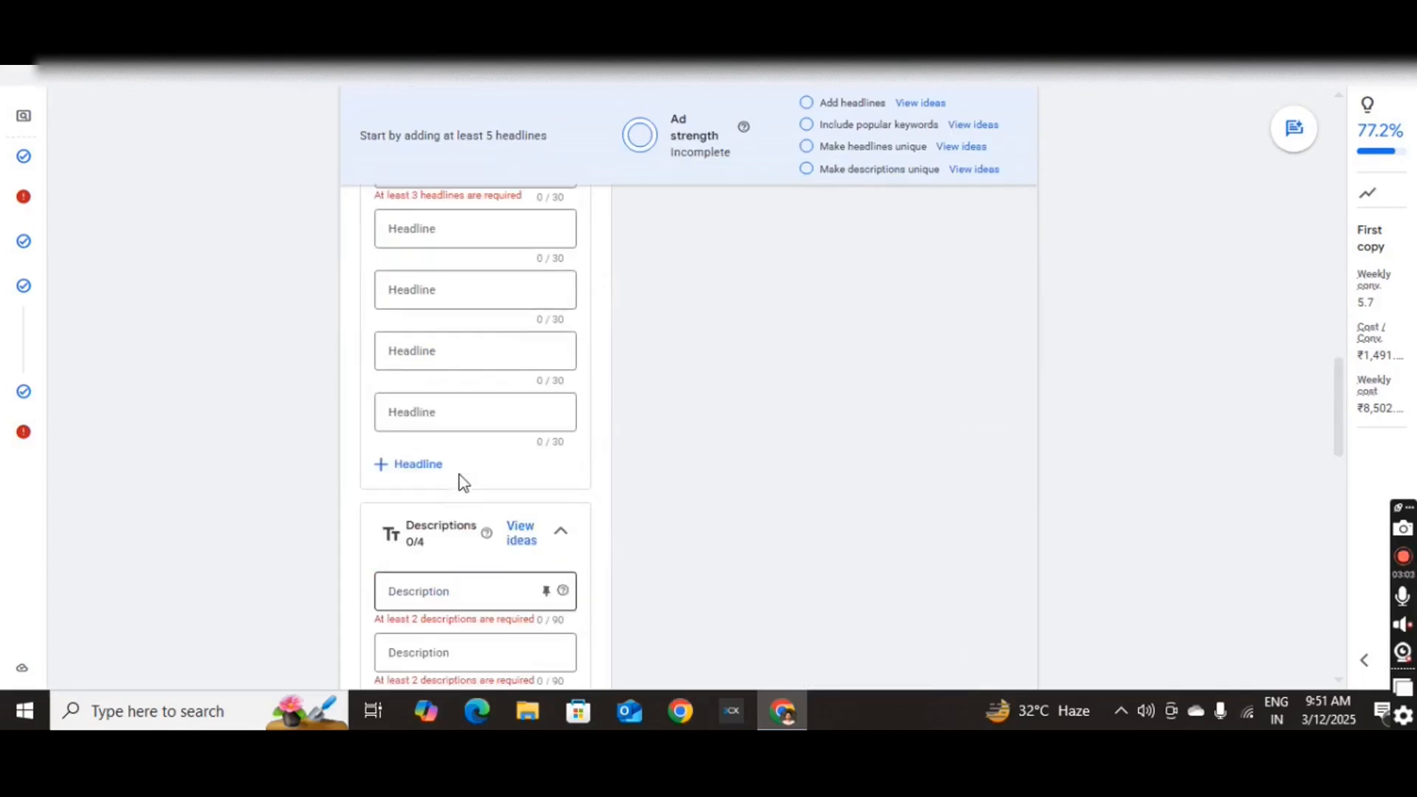
pyautogui.scroll(10, 462, 480)
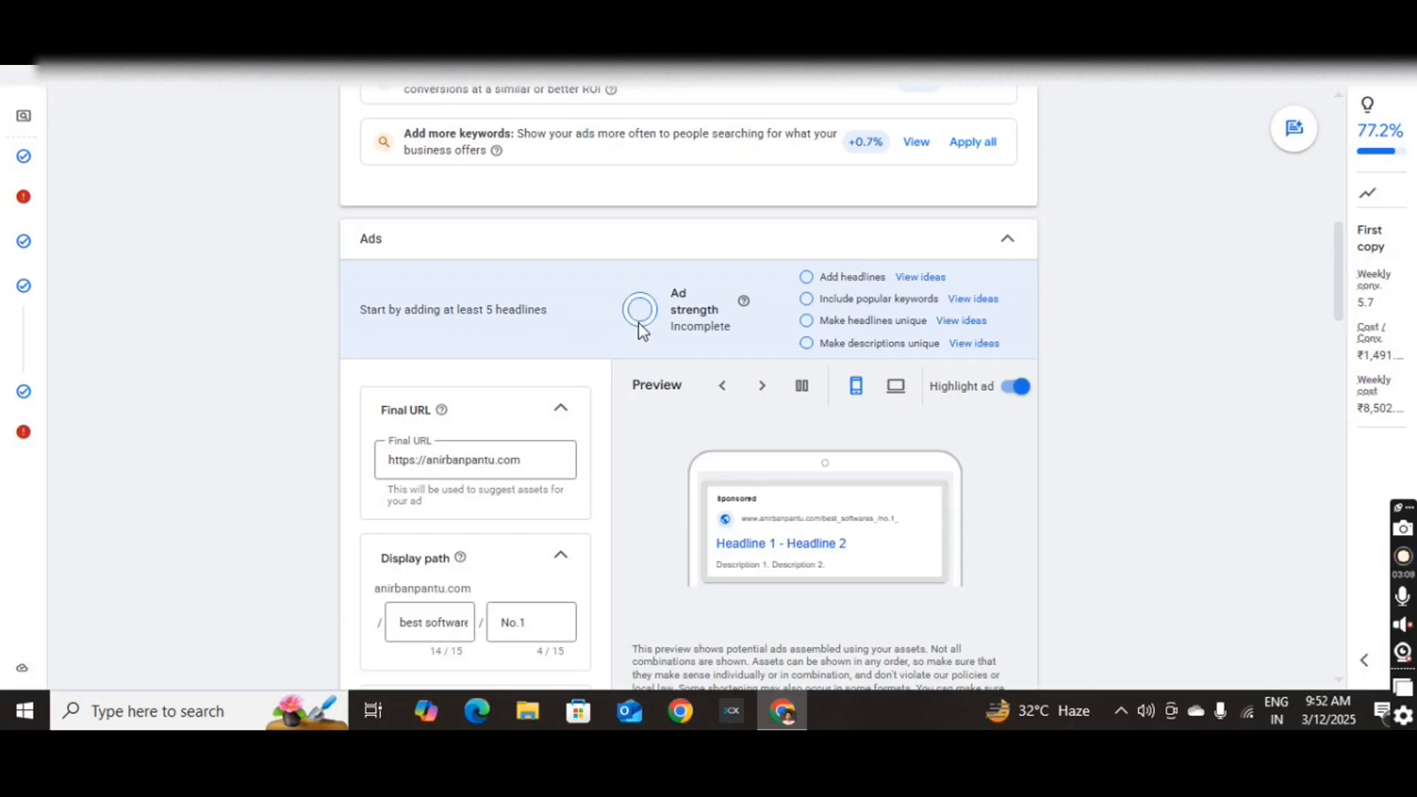
pyautogui.scroll(-5, 626, 430)
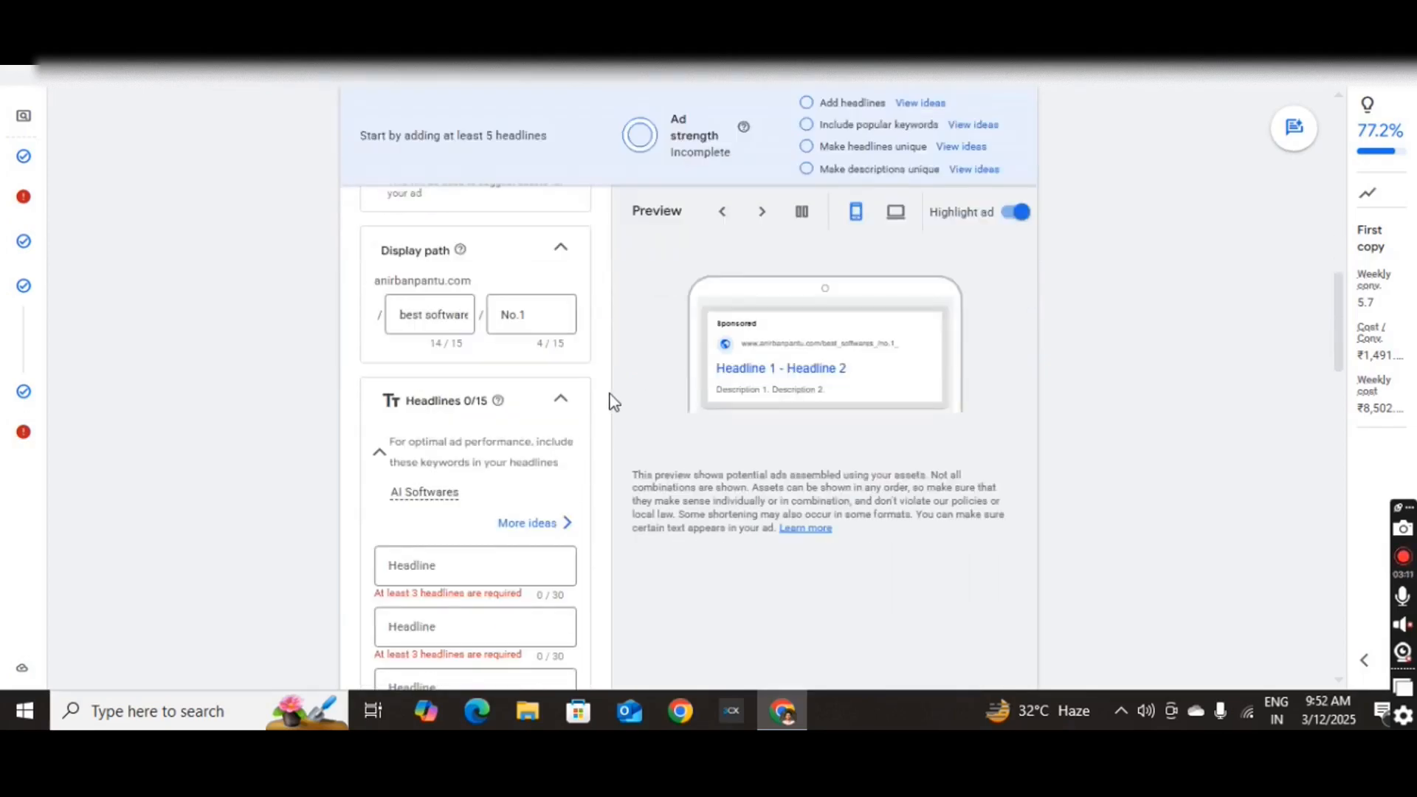
pyautogui.scroll(-4, 611, 403)
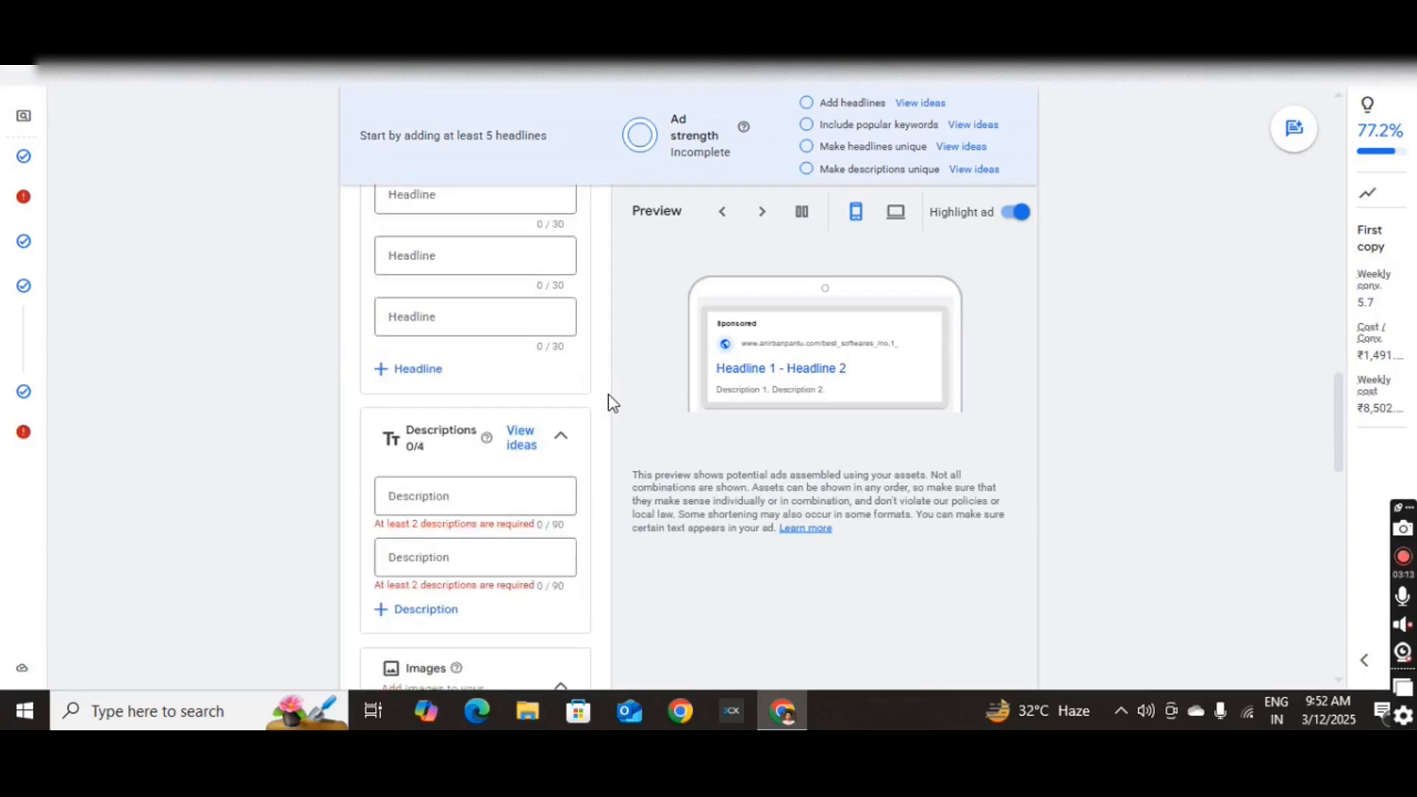
pyautogui.scroll(-12, 611, 402)
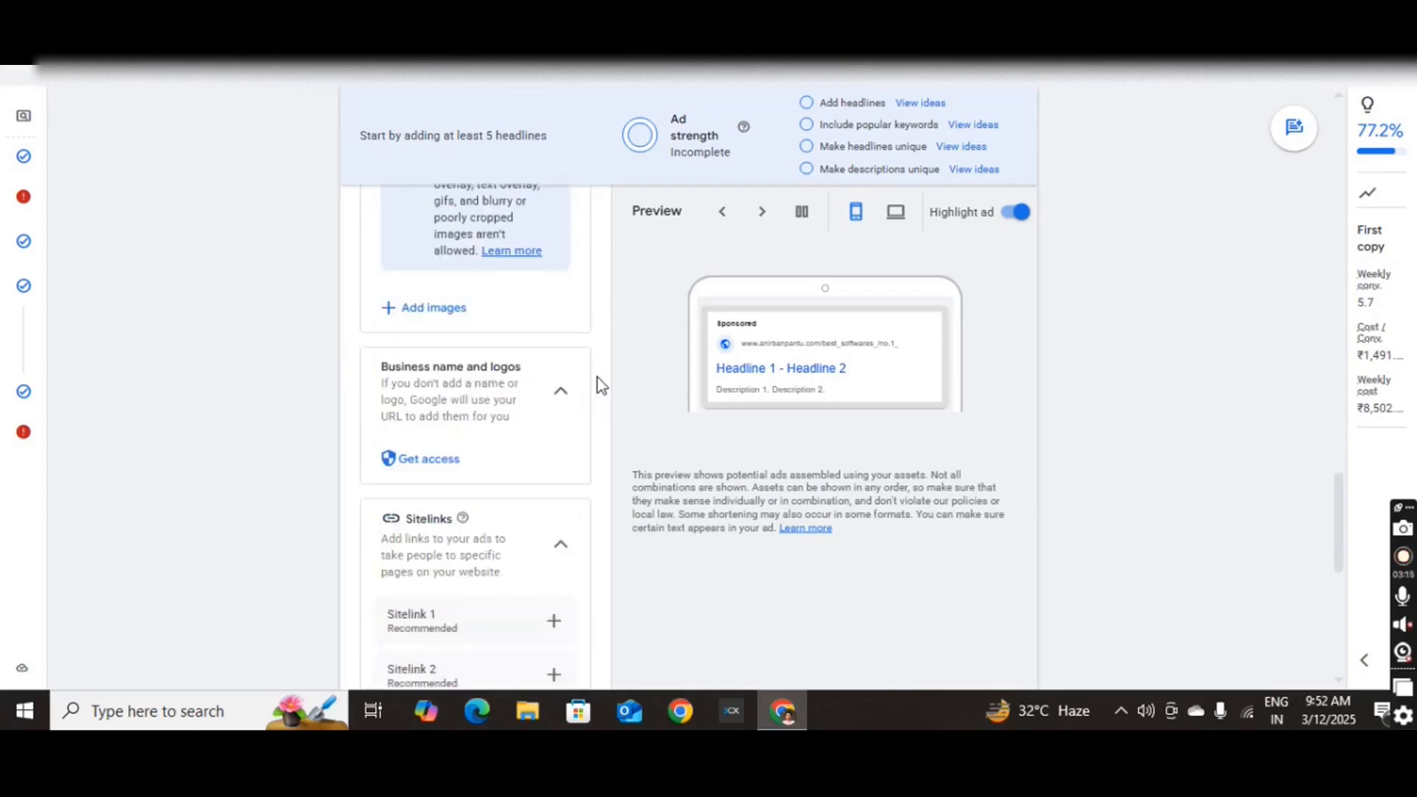